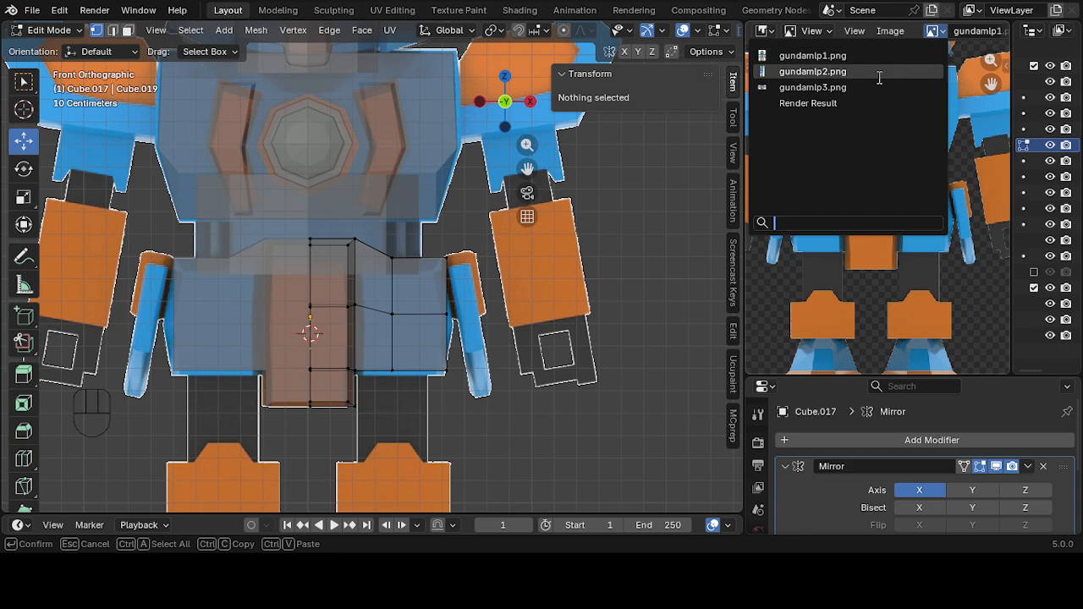
- Show gundamlp2.png as the reference image and return the hip block from Edit Mode to Object Mode
{"action": "left_click", "coordinate": [812, 71]}
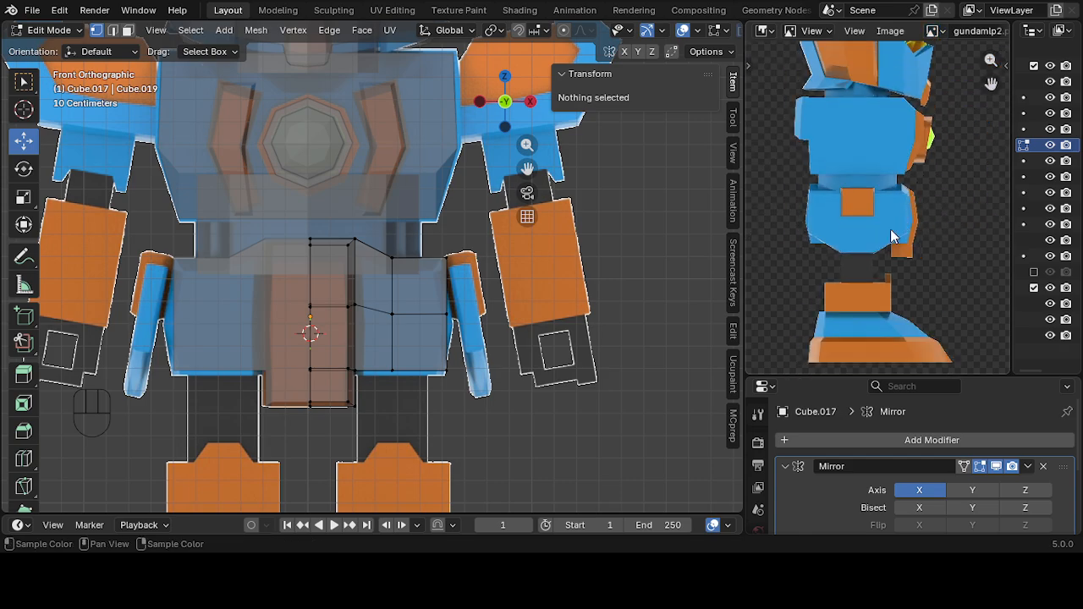
{"action": "scroll", "coordinate": [778, 216], "scroll_direction": "up", "scroll_amount": 1}
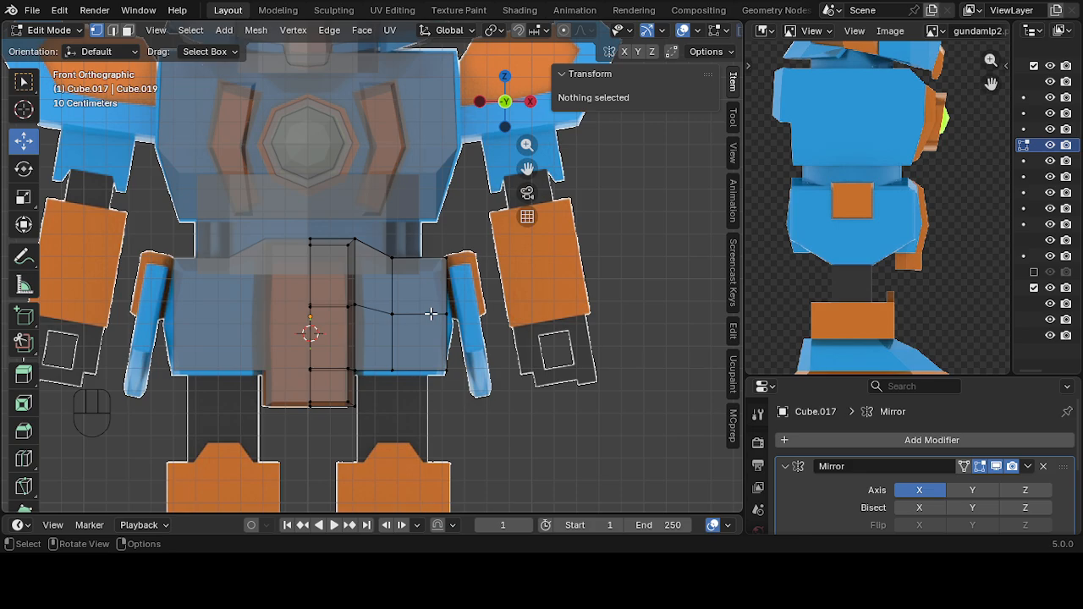
{"action": "left_click", "coordinate": [48, 30]}
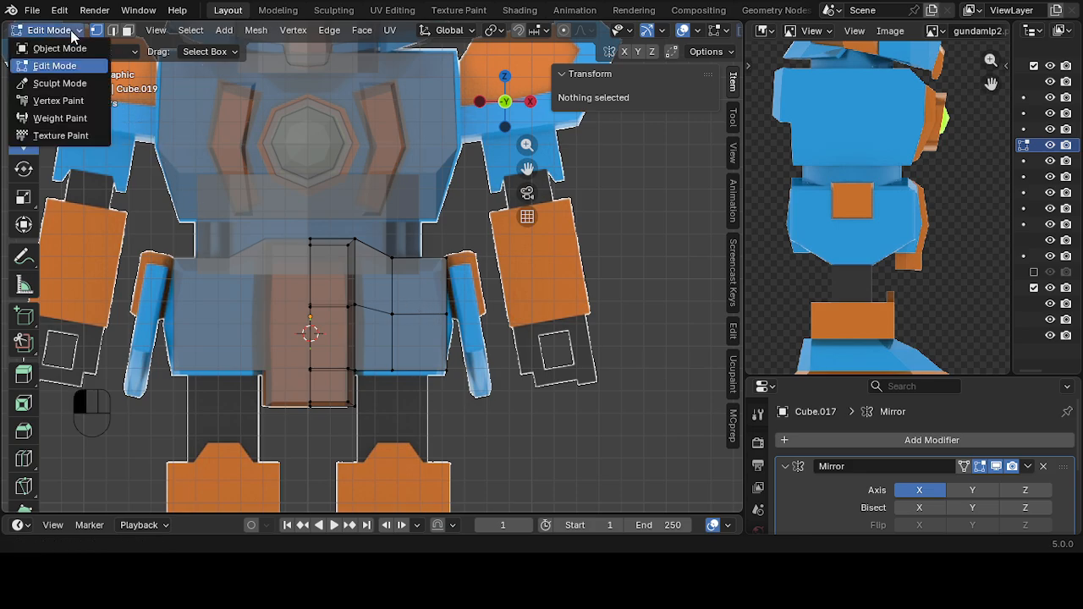
{"action": "left_click", "coordinate": [68, 46]}
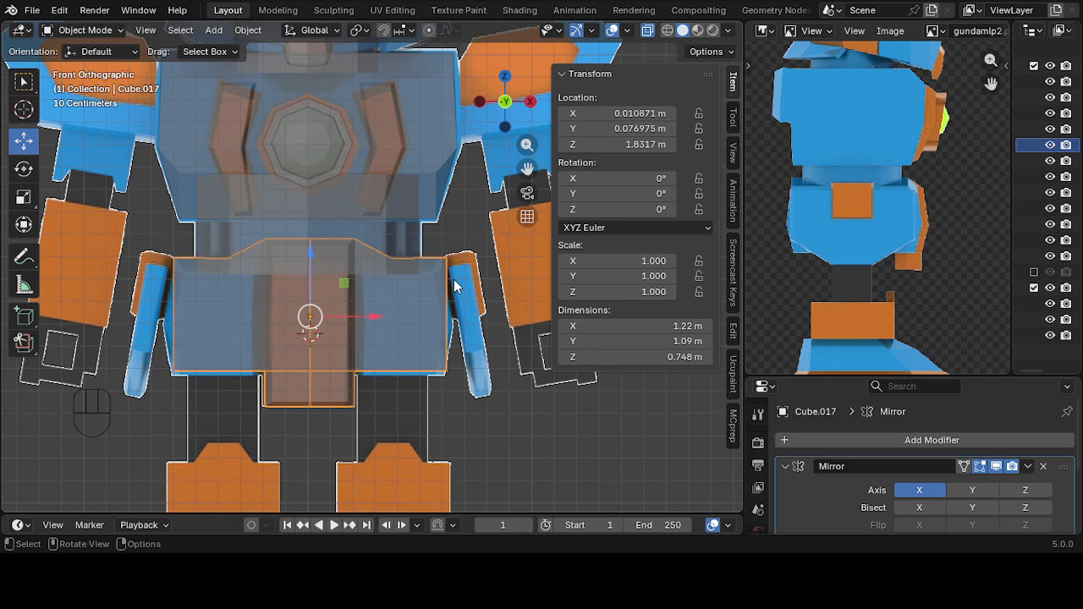
- Add a cube at the 3D cursor in the right orthographic view and scale it uniformly to about 1.02 m
{"action": "scroll", "coordinate": [451, 280], "scroll_direction": "down", "scroll_amount": 3}
{"action": "scroll", "coordinate": [474, 262], "scroll_direction": "up", "scroll_amount": 3}
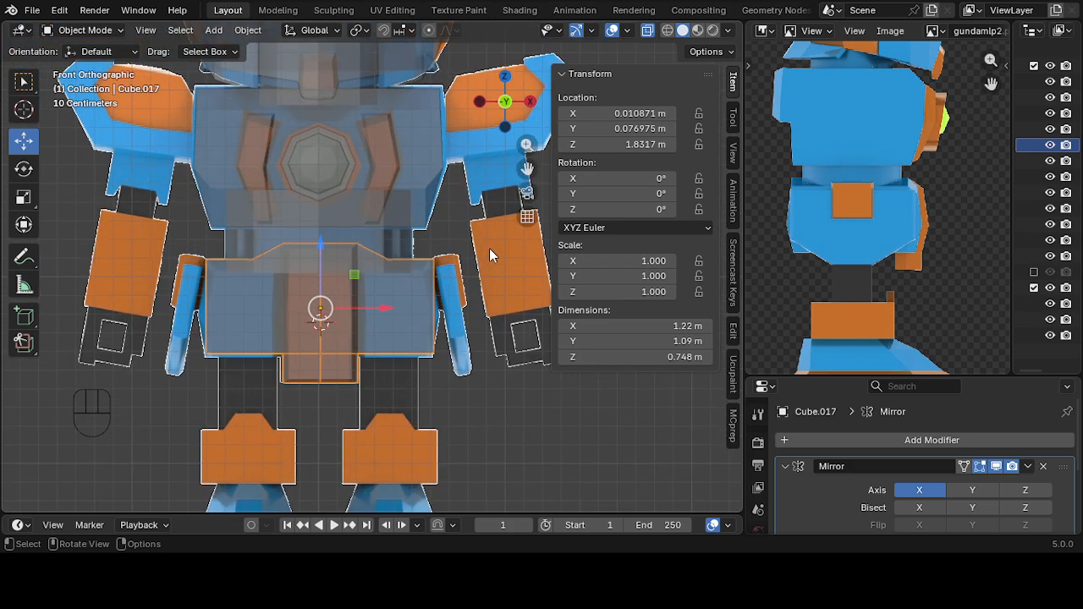
{"action": "left_click", "coordinate": [539, 104]}
{"action": "left_click", "coordinate": [377, 347]}
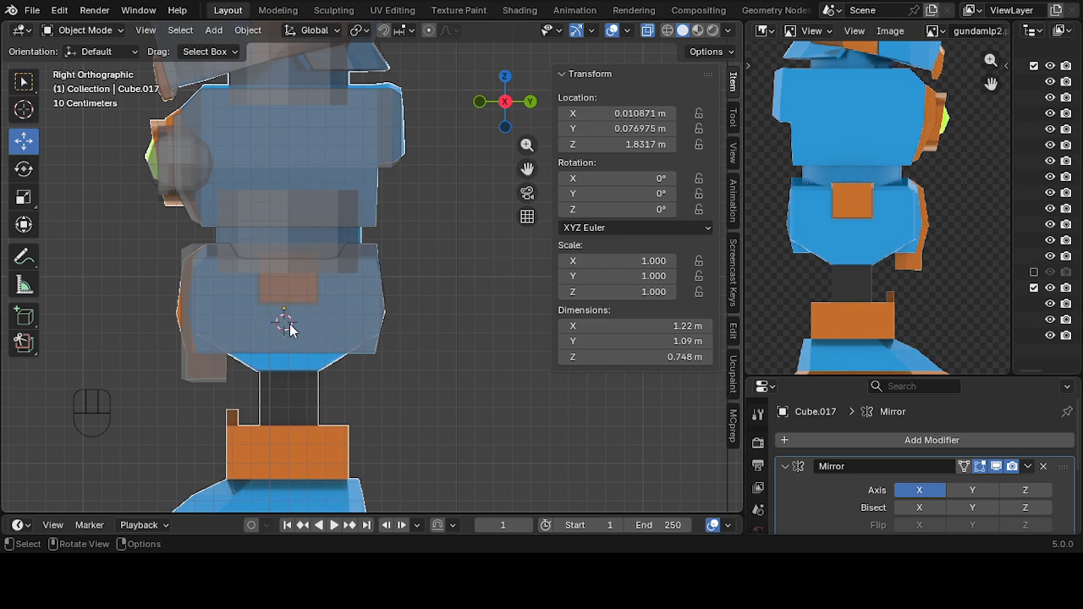
{"action": "left_click", "coordinate": [215, 31]}
{"action": "mouse_move", "coordinate": [237, 48]}
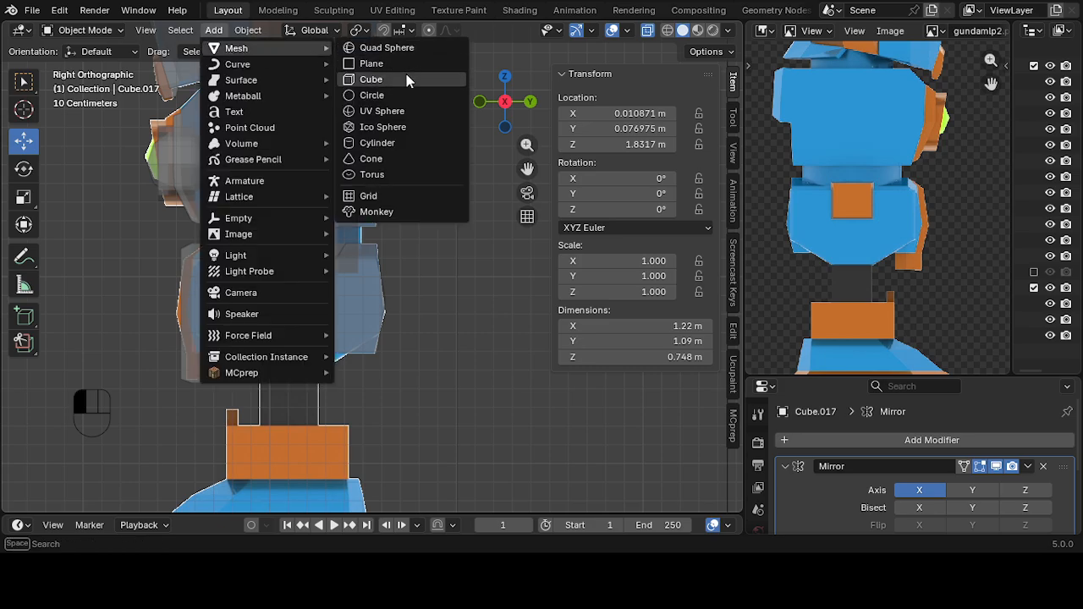
{"action": "left_click", "coordinate": [407, 77]}
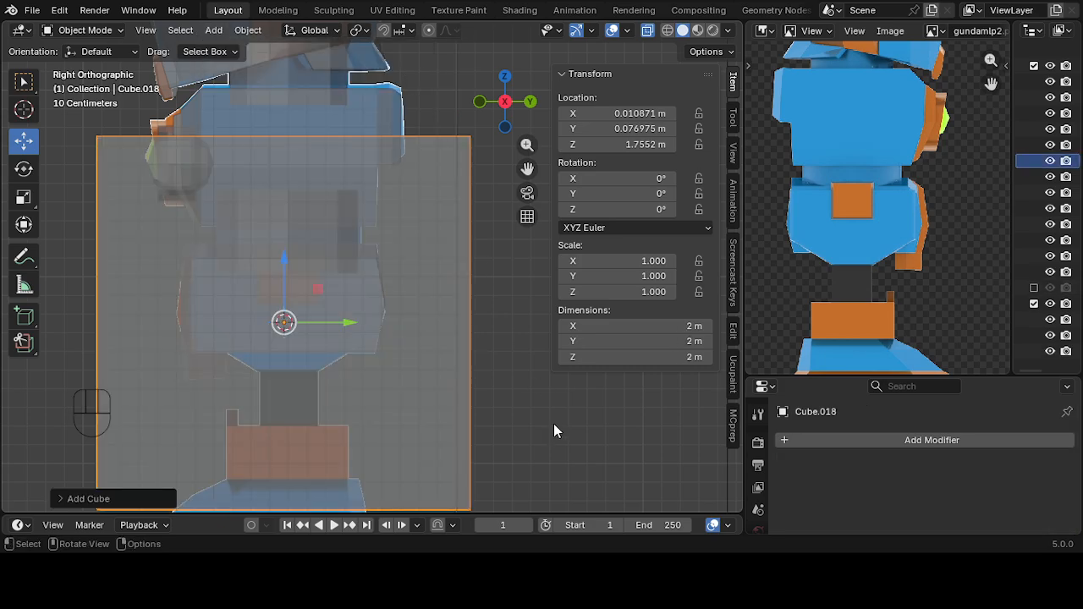
{"action": "left_click", "coordinate": [28, 202]}
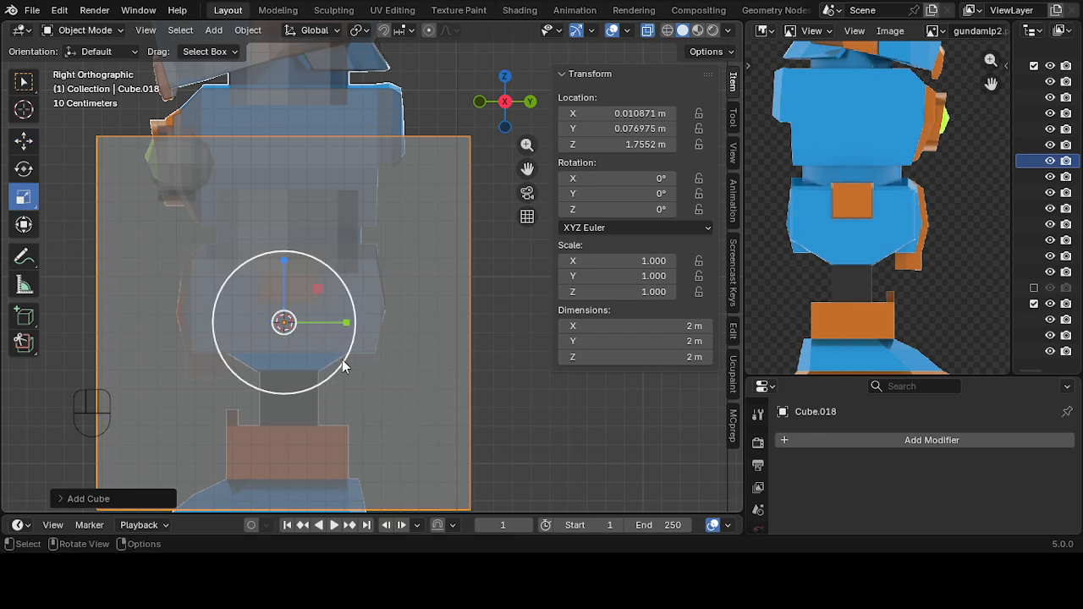
{"action": "left_click_drag", "start_coordinate": [343, 363], "coordinate": [309, 345]}
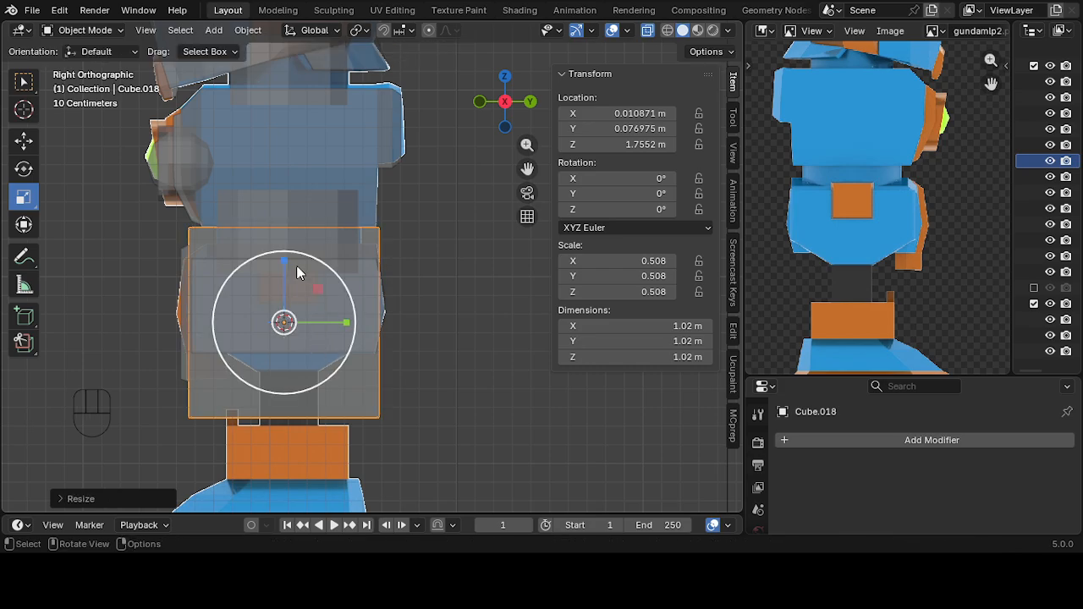
- Flatten the cube's height to about 0.668 m and raise it to about Z 1.84 m, in line with the hips
{"action": "left_click_drag", "start_coordinate": [283, 259], "coordinate": [282, 288]}
{"action": "left_click", "coordinate": [24, 141]}
{"action": "left_click_drag", "start_coordinate": [289, 252], "coordinate": [318, 246]}
{"action": "left_click", "coordinate": [24, 196]}
{"action": "left_click", "coordinate": [24, 140]}
{"action": "left_click", "coordinate": [24, 196]}
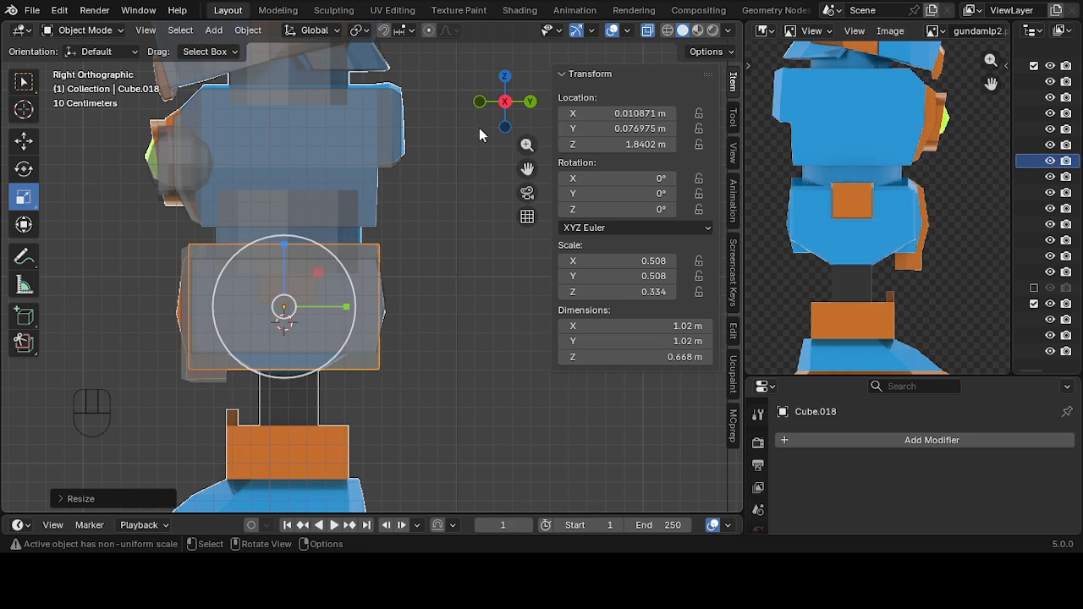
- Thin the cube to about 0.103 m along X and move it to about X 0.763 m, over the side skirt
{"action": "left_click", "coordinate": [479, 102]}
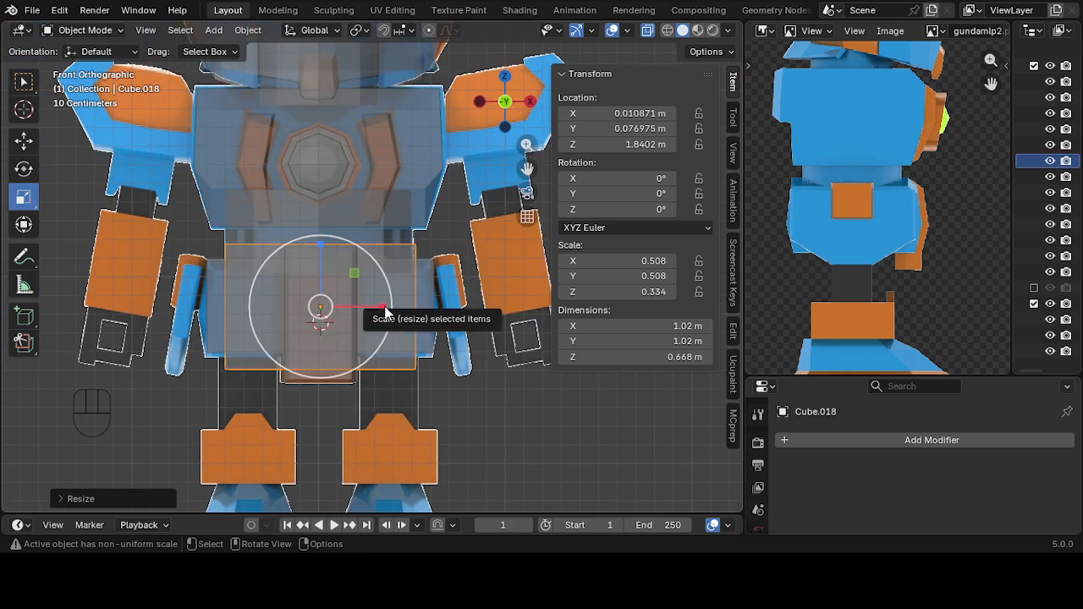
{"action": "left_click_drag", "start_coordinate": [386, 310], "coordinate": [531, 314]}
{"action": "left_click", "coordinate": [24, 140]}
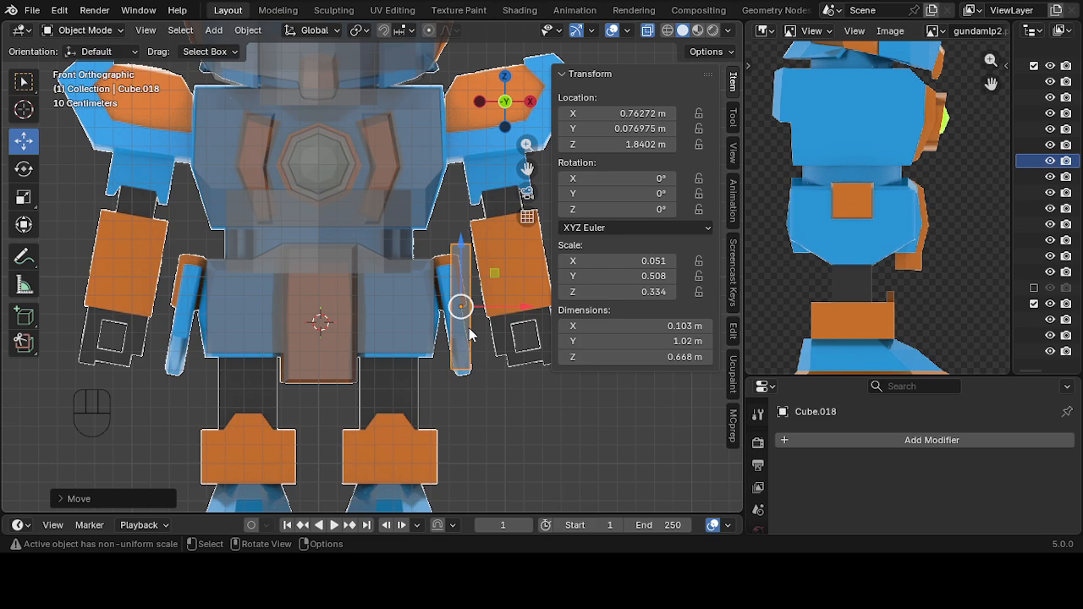
- Apply the scale of the thin side panel
{"action": "scroll", "coordinate": [457, 290], "scroll_direction": "up", "scroll_amount": 3}
{"action": "middle_click_drag", "start_coordinate": [457, 290], "coordinate": [390, 222], "text": "shift"}
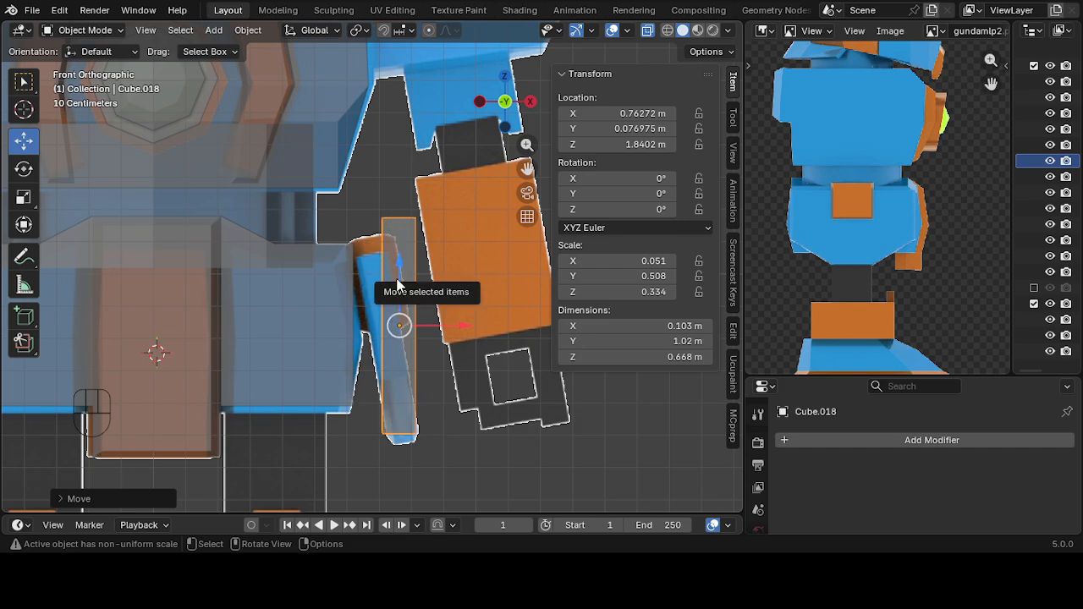
{"action": "left_click", "coordinate": [529, 101]}
{"action": "scroll", "coordinate": [458, 232], "scroll_direction": "down", "scroll_amount": 2}
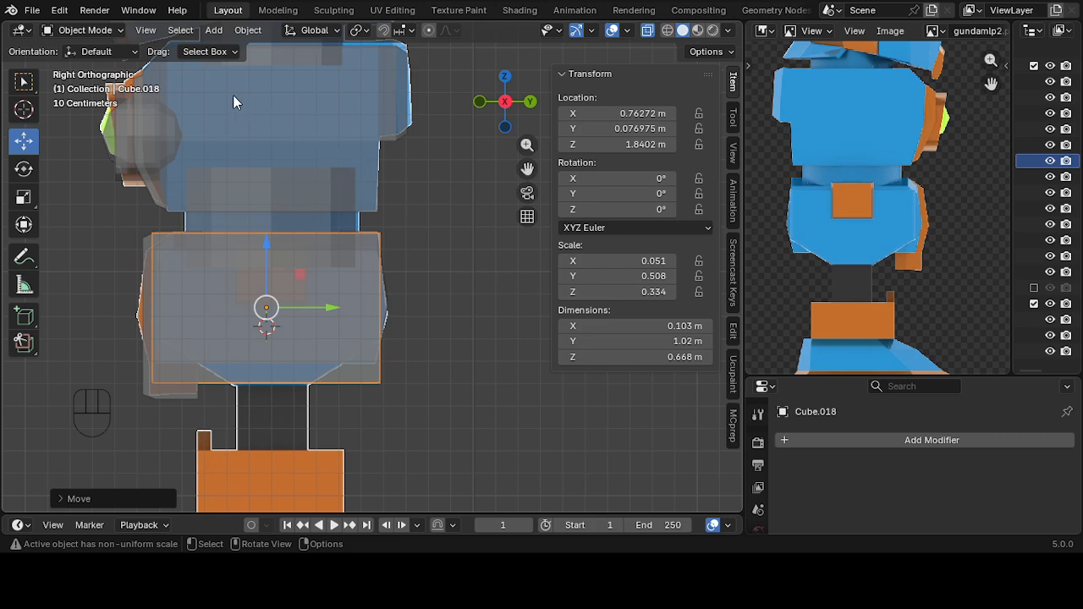
{"action": "left_click", "coordinate": [248, 29]}
{"action": "mouse_move", "coordinate": [287, 111]}
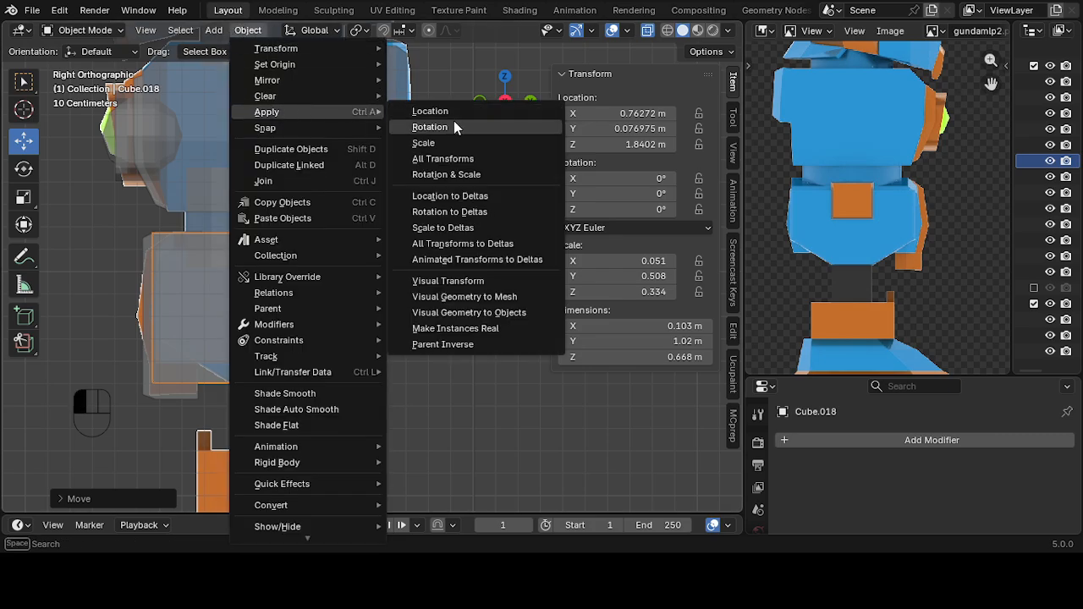
{"action": "left_click", "coordinate": [453, 140]}
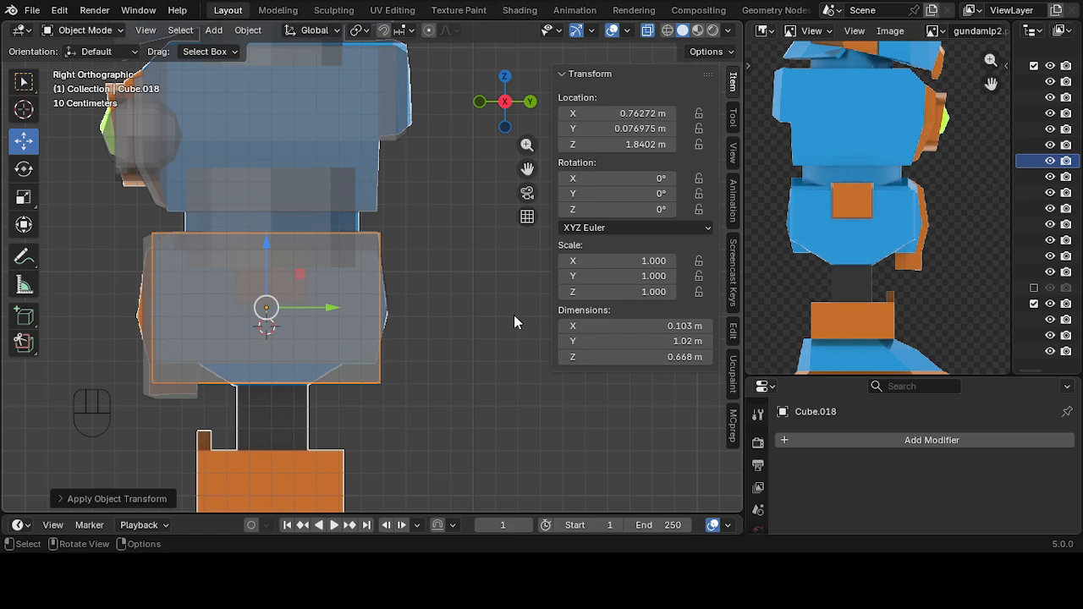
- Add two vertical loop cuts to the side panel in Edit Mode, at about Y -0.148 m and Y 0.194 m locally
{"action": "left_click", "coordinate": [89, 29]}
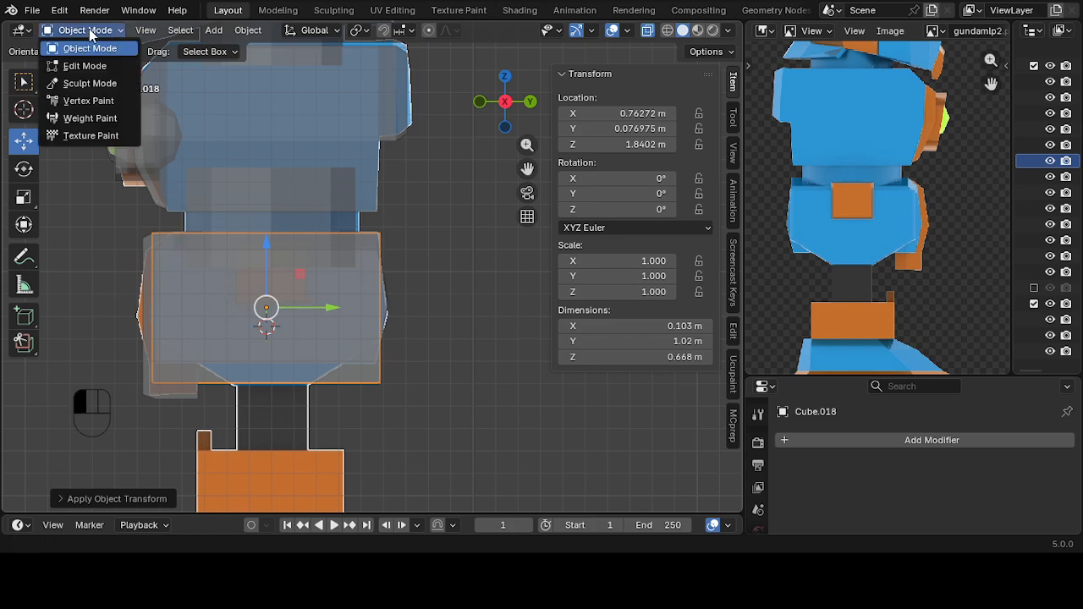
{"action": "left_click", "coordinate": [84, 66]}
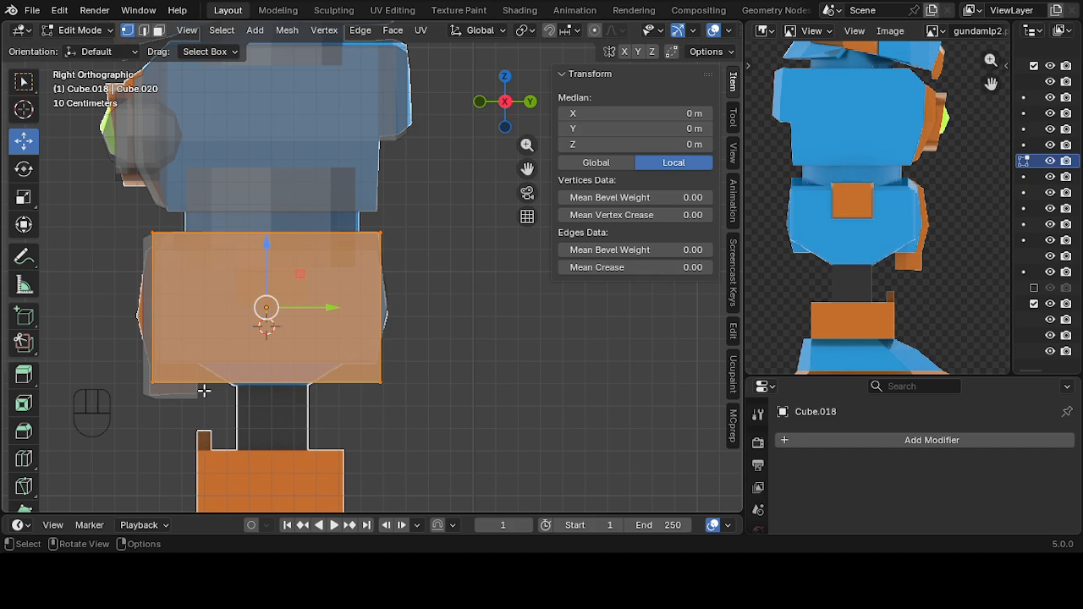
{"action": "key", "text": "ctrl+r"}
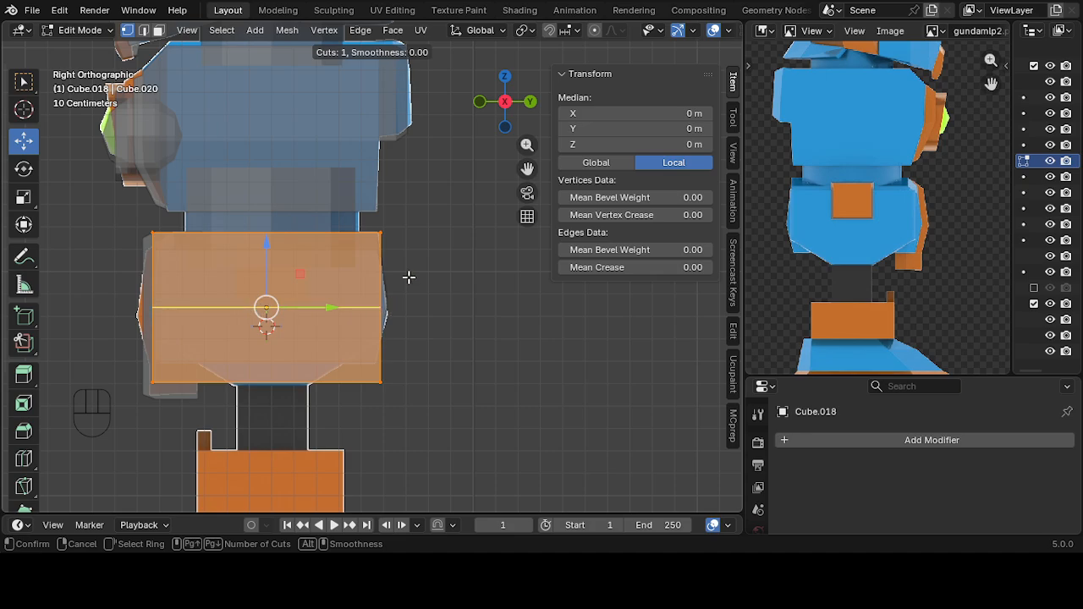
{"action": "left_click", "coordinate": [266, 251]}
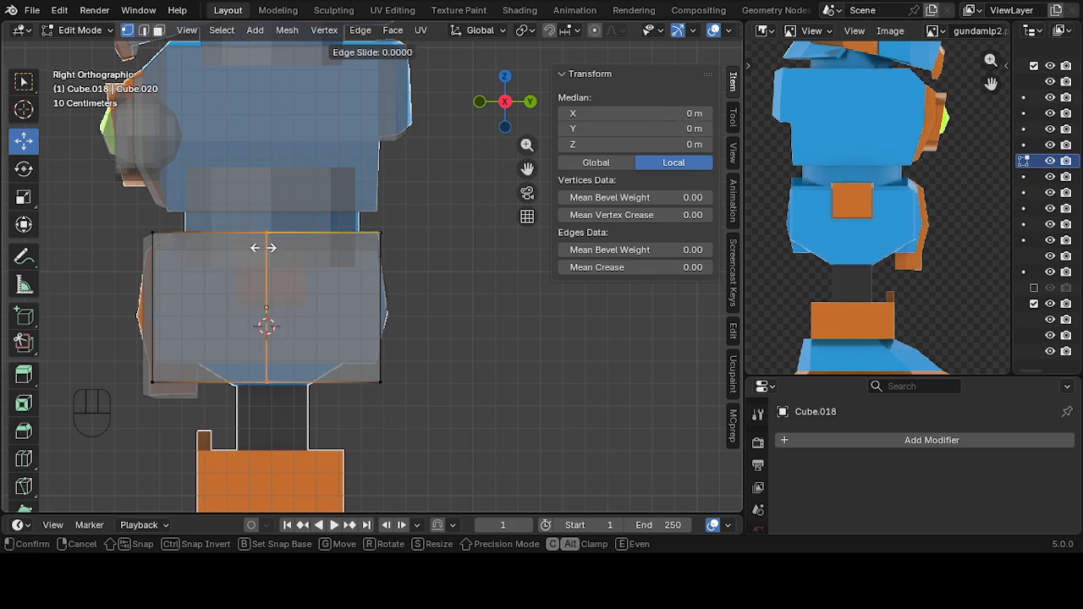
{"action": "left_click", "coordinate": [232, 273]}
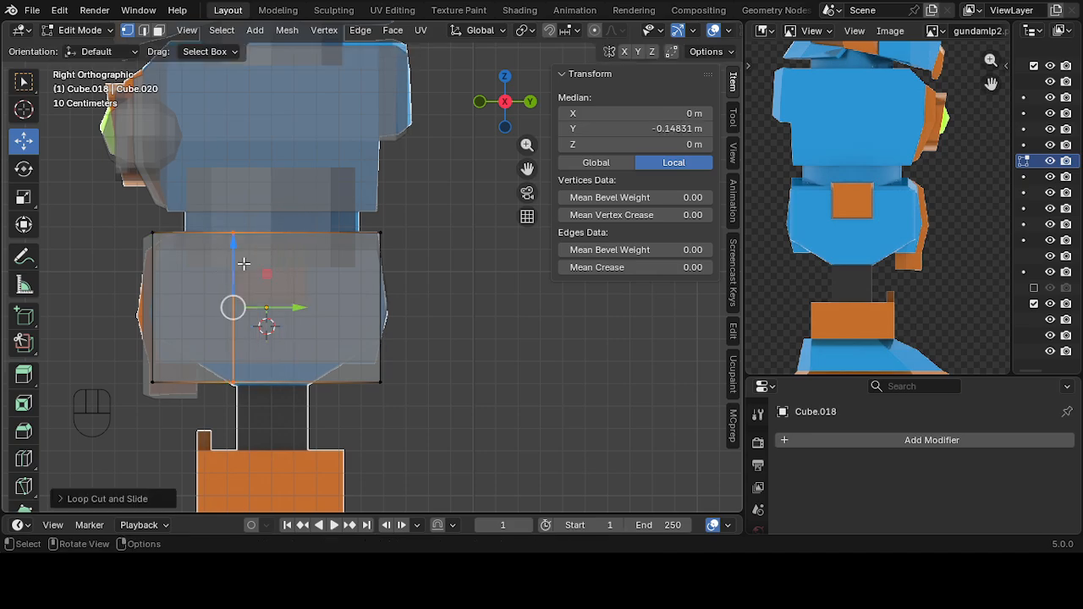
{"action": "key", "text": "ctrl+r"}
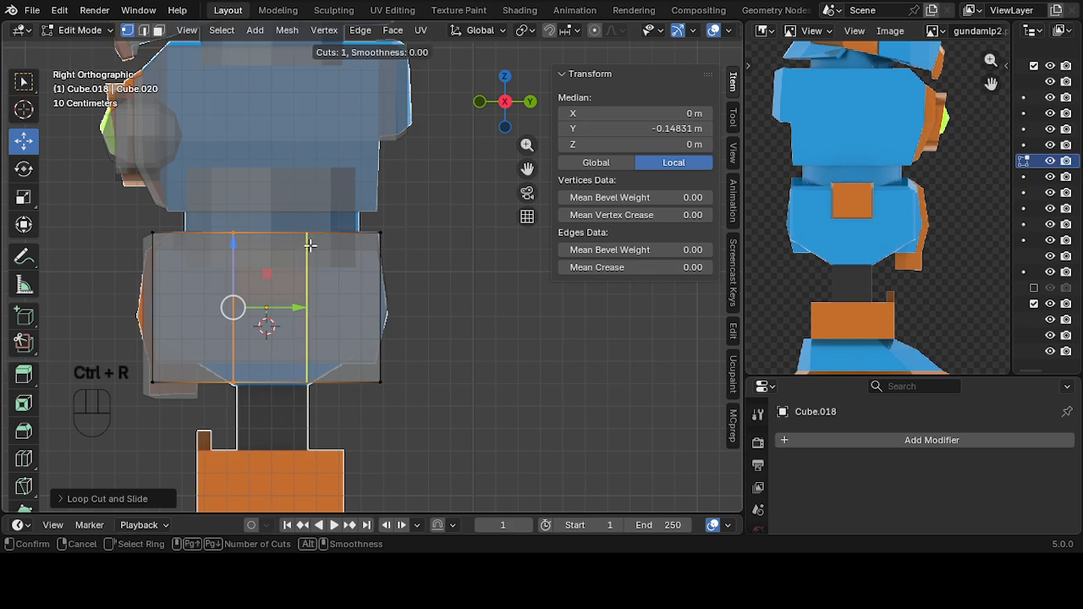
{"action": "left_click", "coordinate": [309, 246]}
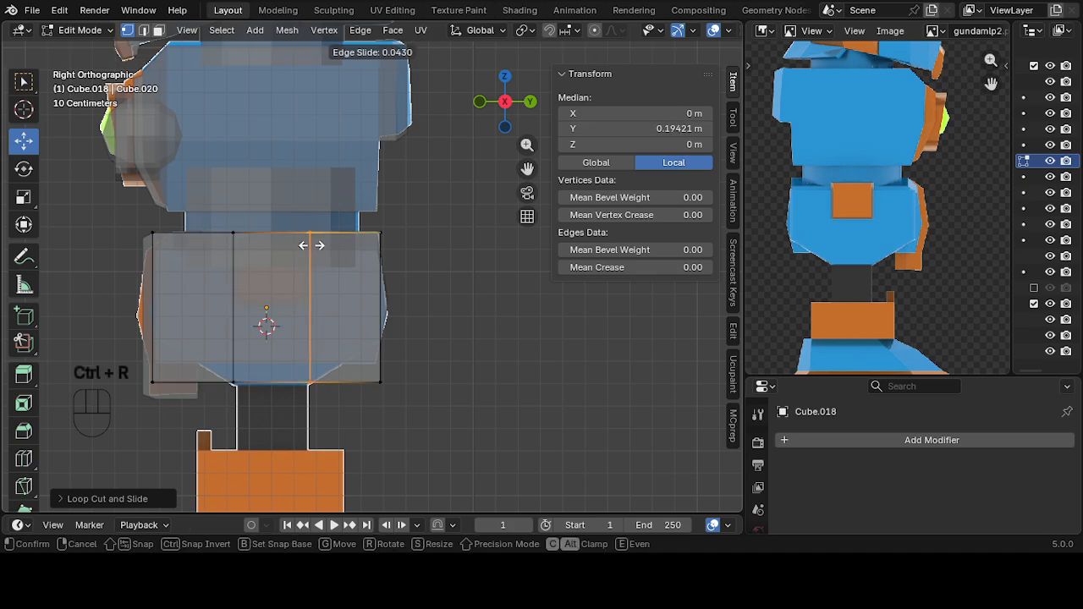
{"action": "left_click", "coordinate": [311, 245]}
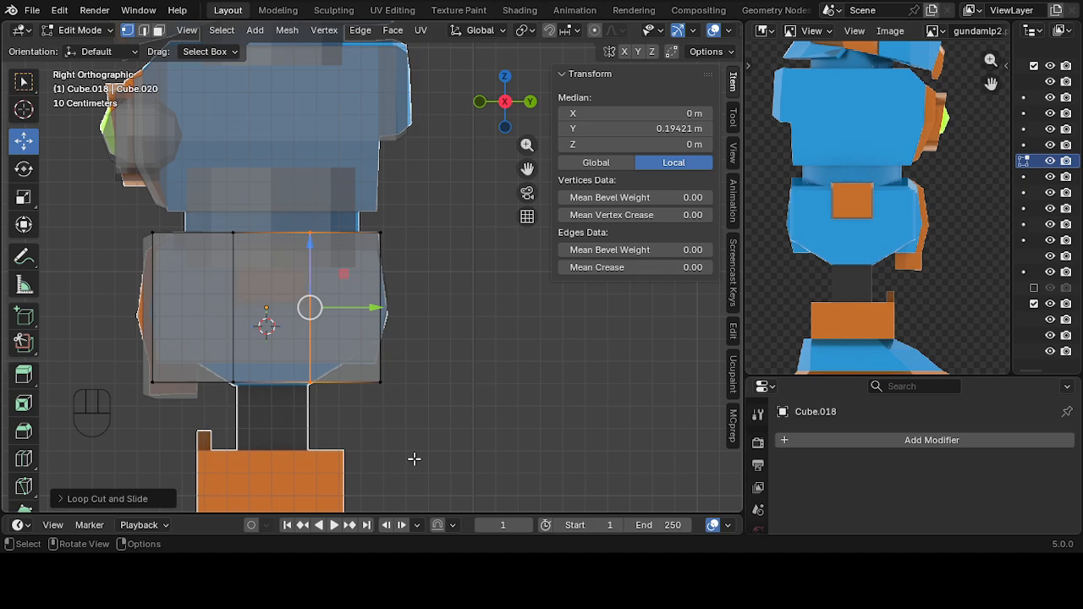
- Raise the side panel's lower front and back corner vertices to about local Z -0.153 m, forming a tapered bottom
{"action": "left_click", "coordinate": [380, 381]}
{"action": "left_click", "coordinate": [478, 322]}
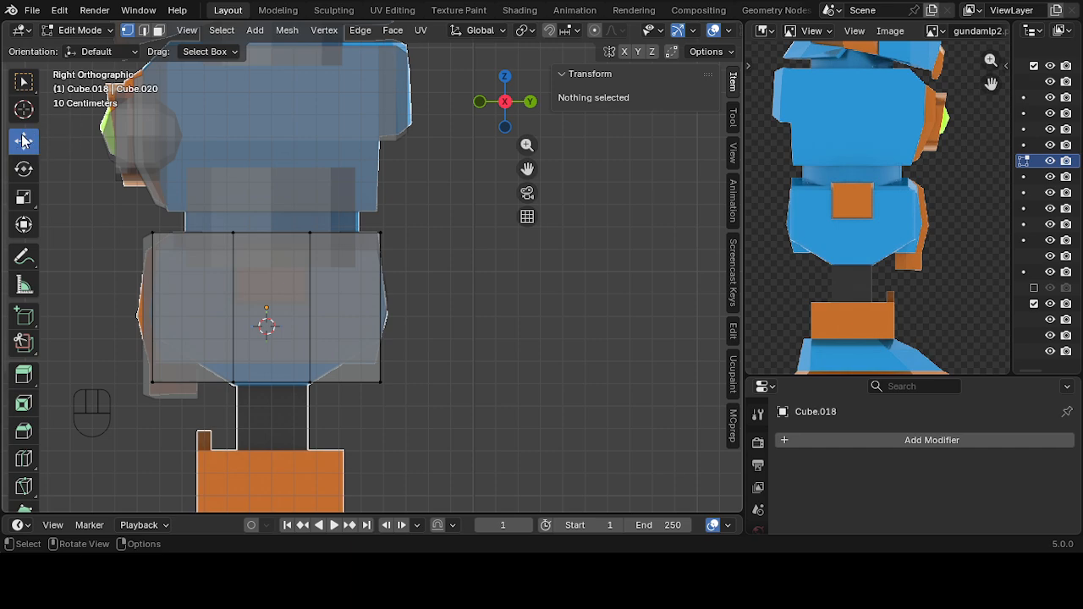
{"action": "left_click", "coordinate": [24, 458]}
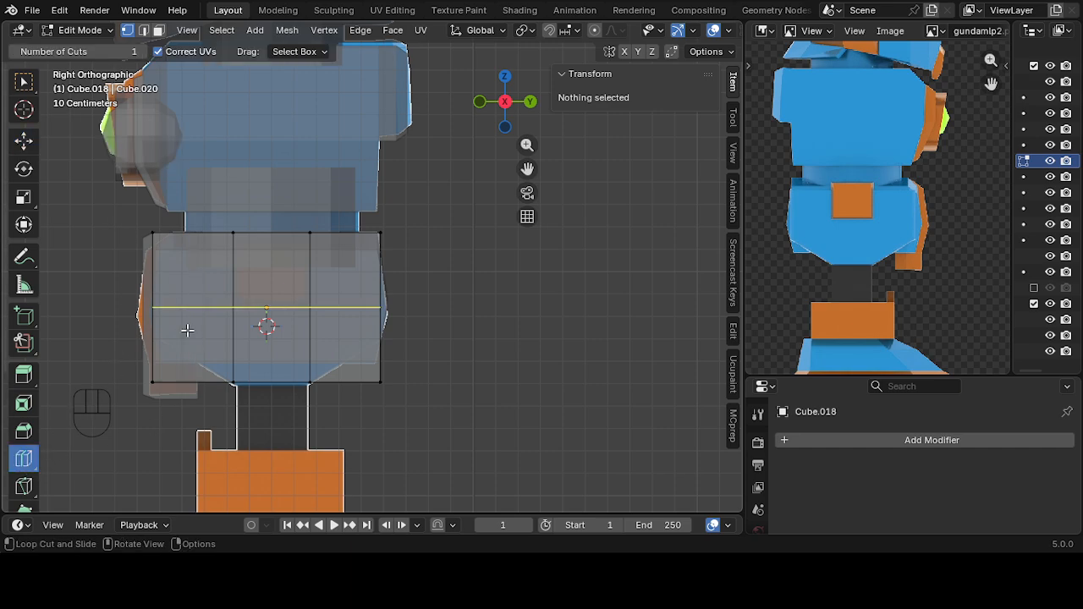
{"action": "left_click", "coordinate": [23, 140]}
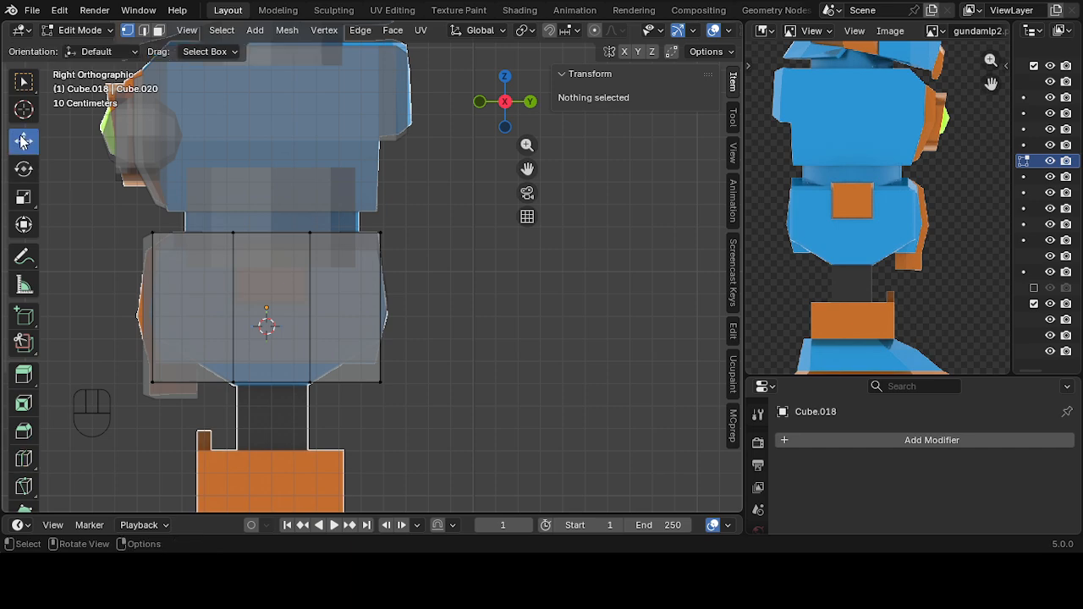
{"action": "left_click_drag", "start_coordinate": [128, 365], "coordinate": [174, 411]}
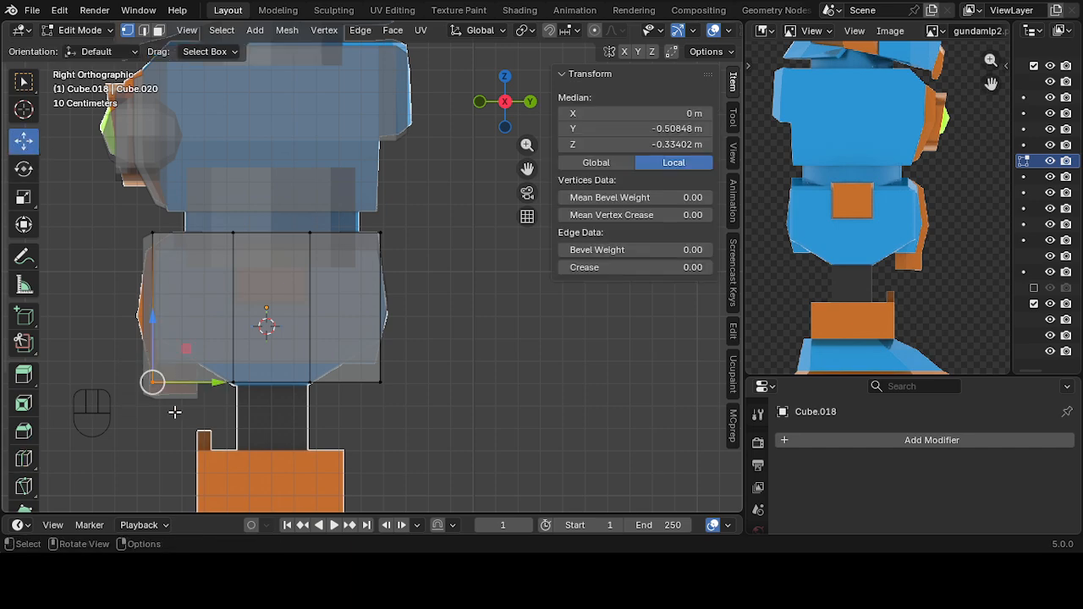
{"action": "left_click", "coordinate": [424, 423]}
{"action": "left_click_drag", "start_coordinate": [424, 423], "coordinate": [365, 357]}
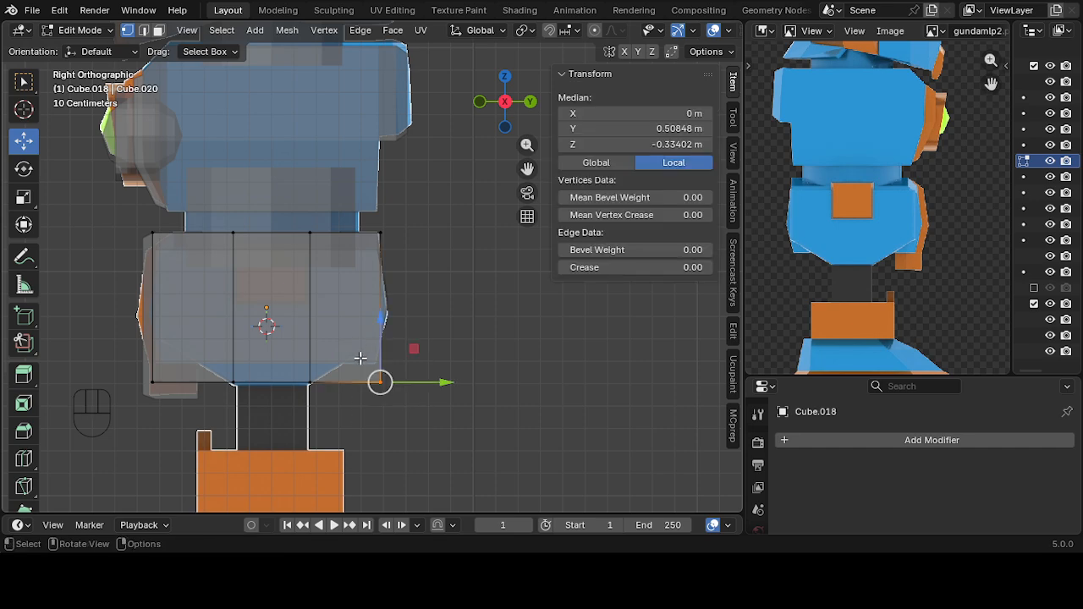
{"action": "left_click_drag", "start_coordinate": [116, 350], "coordinate": [181, 398], "text": "shift"}
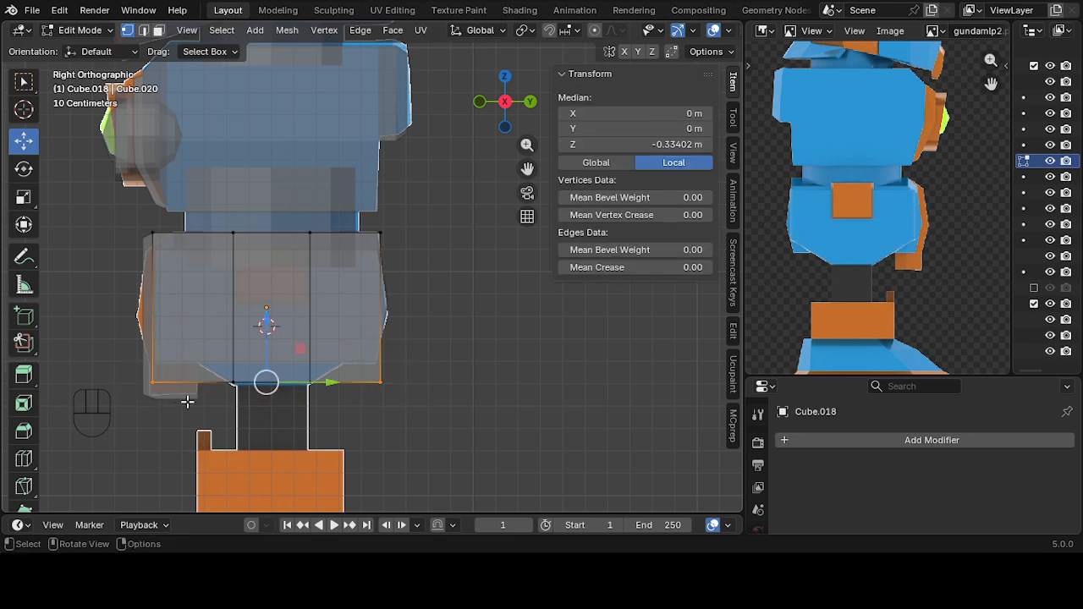
{"action": "left_click_drag", "start_coordinate": [266, 315], "coordinate": [253, 273]}
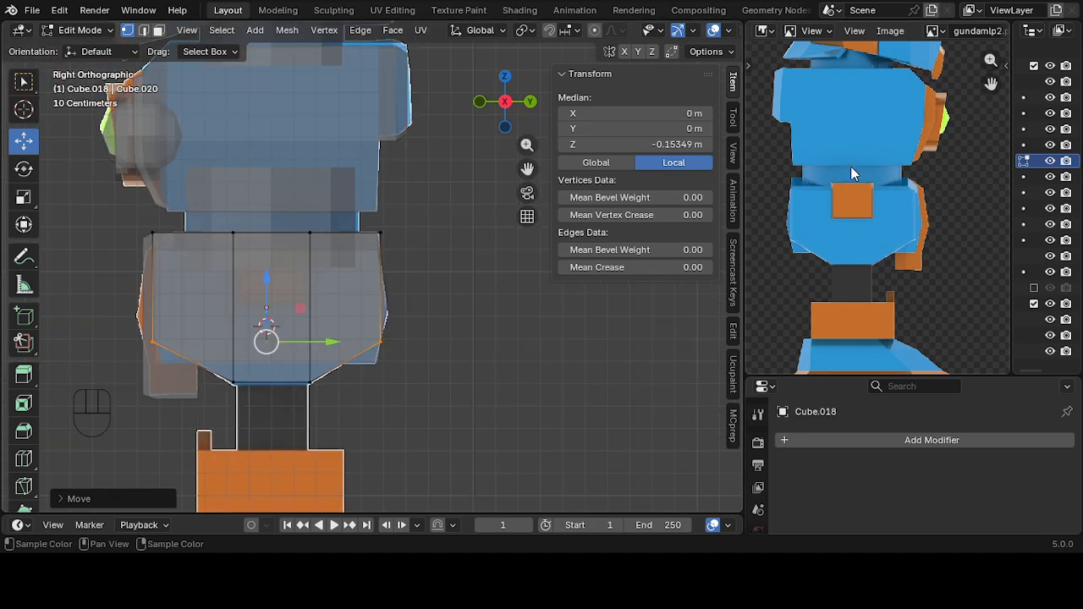
- Compare the side panel's front and side views with an enlarged view of the hip area in the reference image
{"action": "scroll", "coordinate": [870, 208], "scroll_direction": "up", "scroll_amount": 5}
{"action": "middle_click_drag", "start_coordinate": [860, 208], "coordinate": [954, 213], "text": "shift"}
{"action": "scroll", "coordinate": [868, 182], "scroll_direction": "down", "scroll_amount": 2}
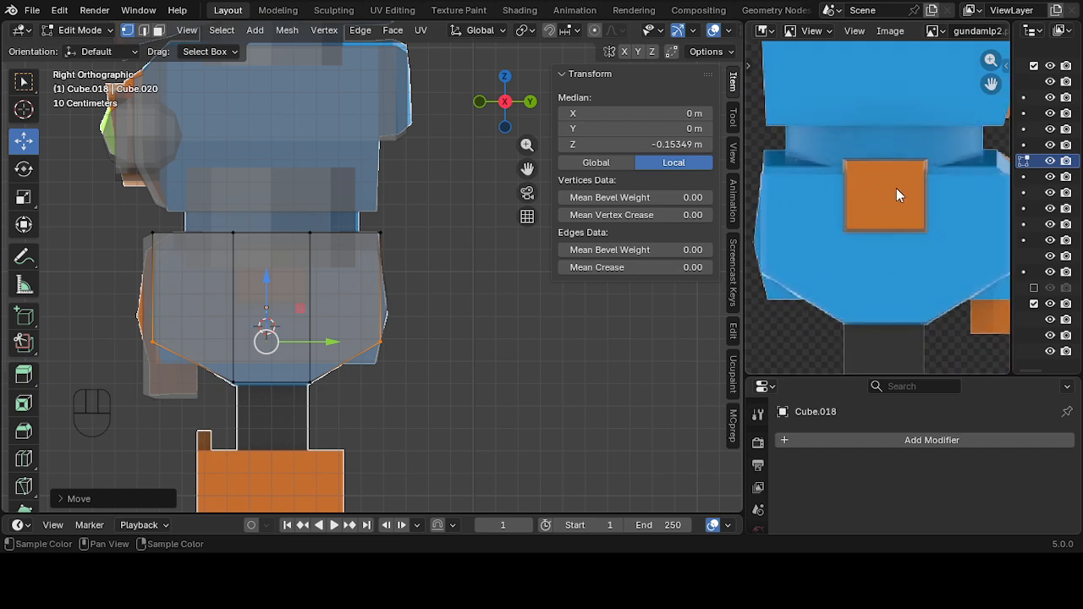
{"action": "scroll", "coordinate": [894, 190], "scroll_direction": "down", "scroll_amount": 2}
{"action": "left_click", "coordinate": [480, 101]}
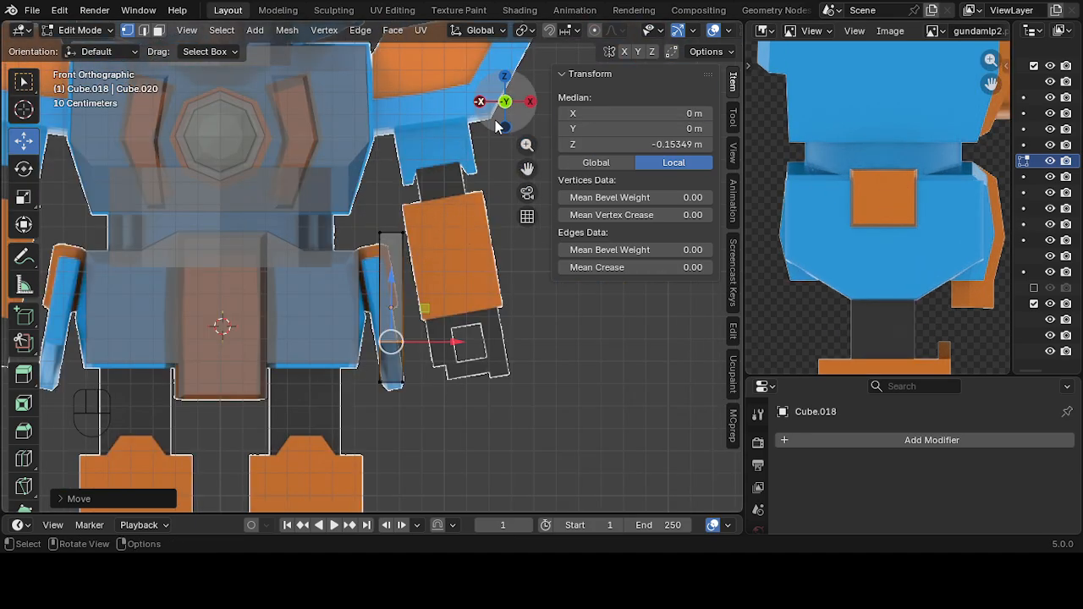
{"action": "left_click", "coordinate": [530, 102]}
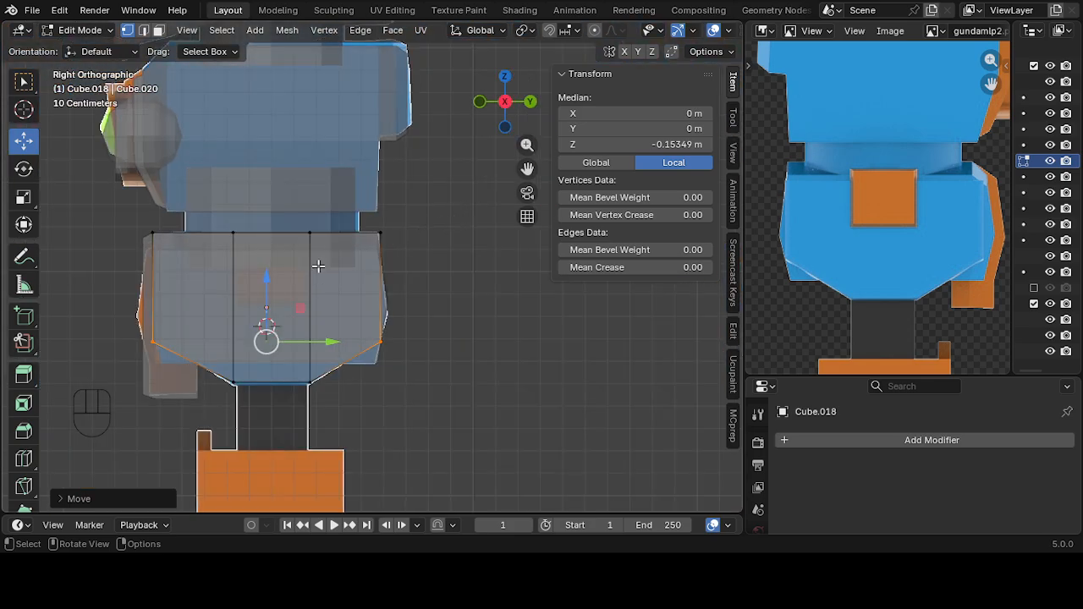
- Return to Object Mode, duplicate the side panel, and raise the copy to about Z 2.048 m
{"action": "left_click", "coordinate": [81, 30]}
{"action": "left_click", "coordinate": [91, 46]}
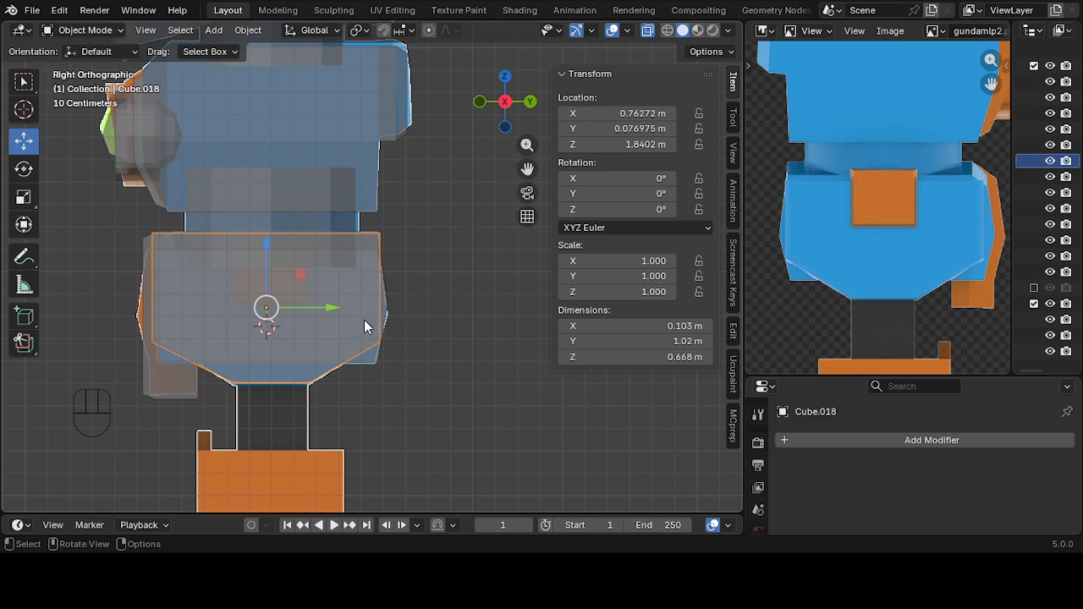
{"action": "mouse_move", "coordinate": [453, 301]}
{"action": "middle_mouse_down"}
{"action": "mouse_move", "coordinate": [425, 299]}
{"action": "mouse_move", "coordinate": [499, 326]}
{"action": "mouse_move", "coordinate": [448, 305]}
{"action": "middle_mouse_up"}
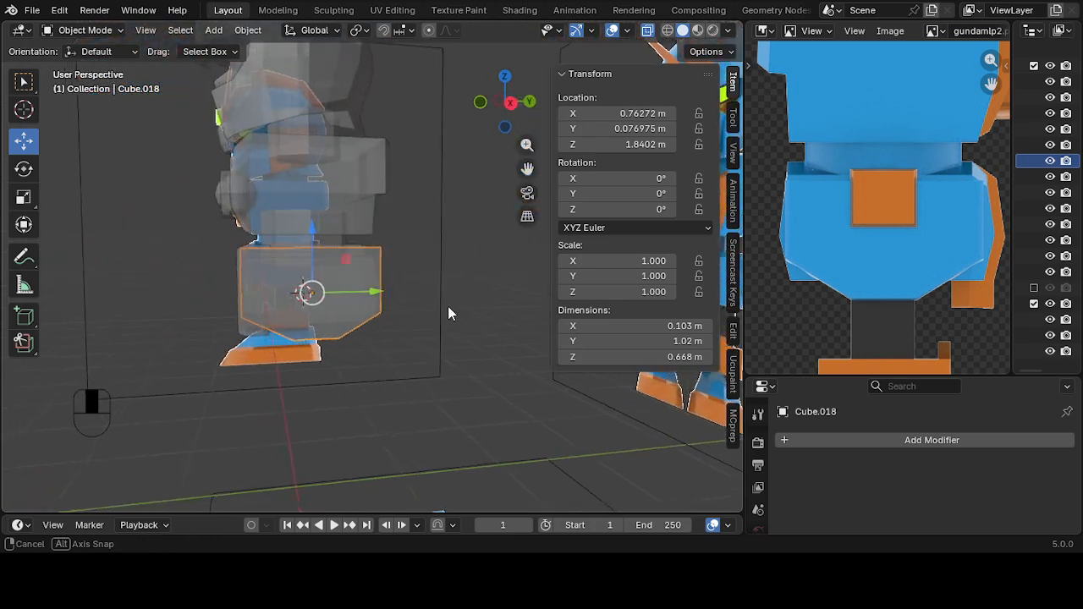
{"action": "left_click", "coordinate": [511, 103]}
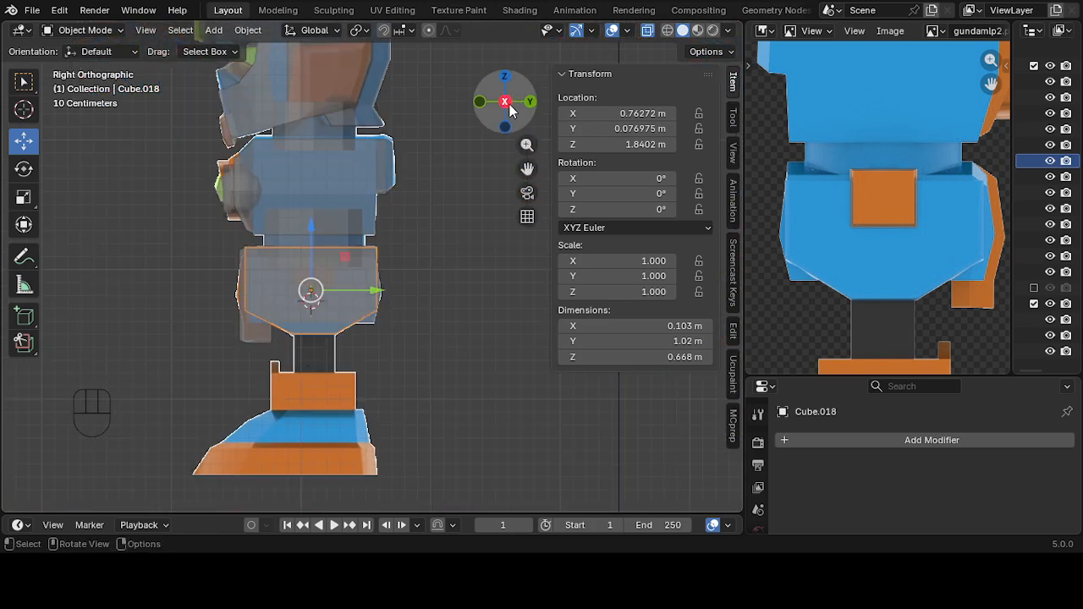
{"action": "left_click", "coordinate": [245, 30]}
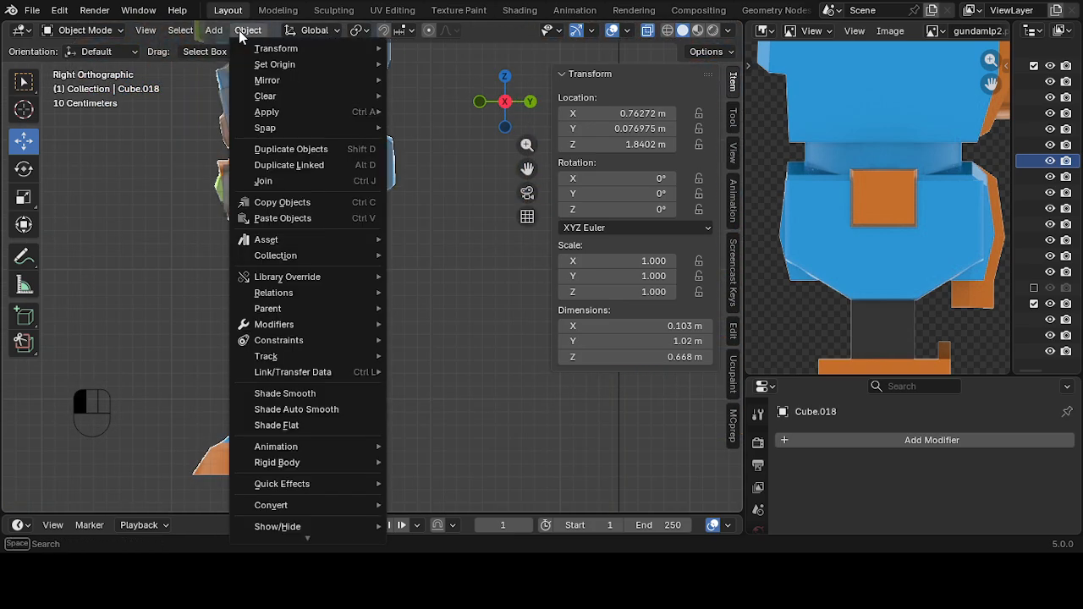
{"action": "left_click", "coordinate": [299, 148]}
{"action": "right_click", "coordinate": [246, 169]}
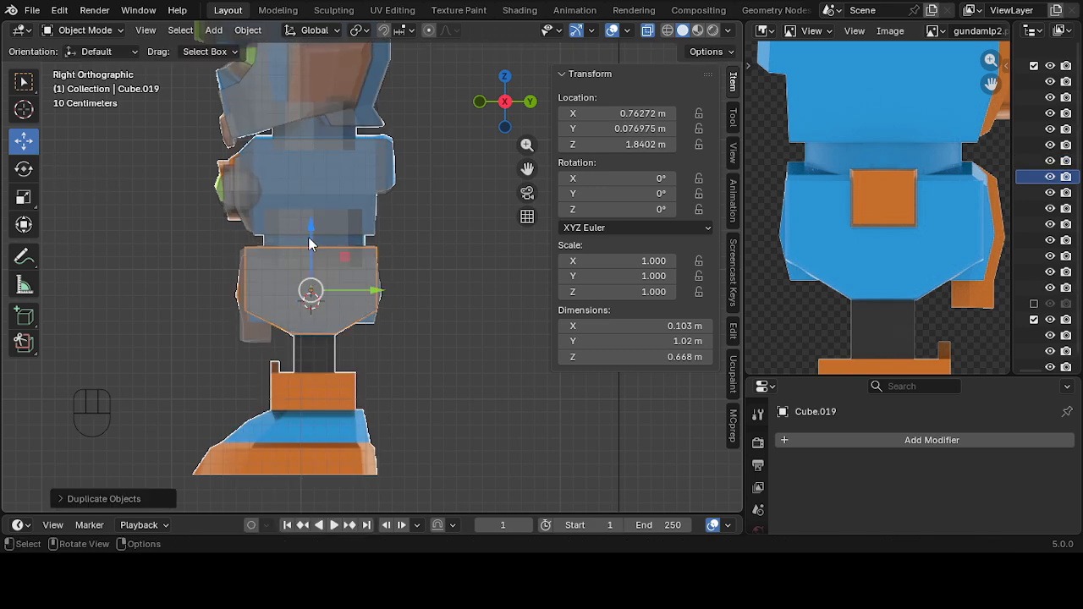
{"action": "left_click_drag", "start_coordinate": [309, 243], "coordinate": [309, 198]}
- Shrink the duplicated panel to a scale of about 0.355 overall, with its Z scale stretched to about 0.475
{"action": "scroll", "coordinate": [398, 233], "scroll_direction": "up", "scroll_amount": 5}
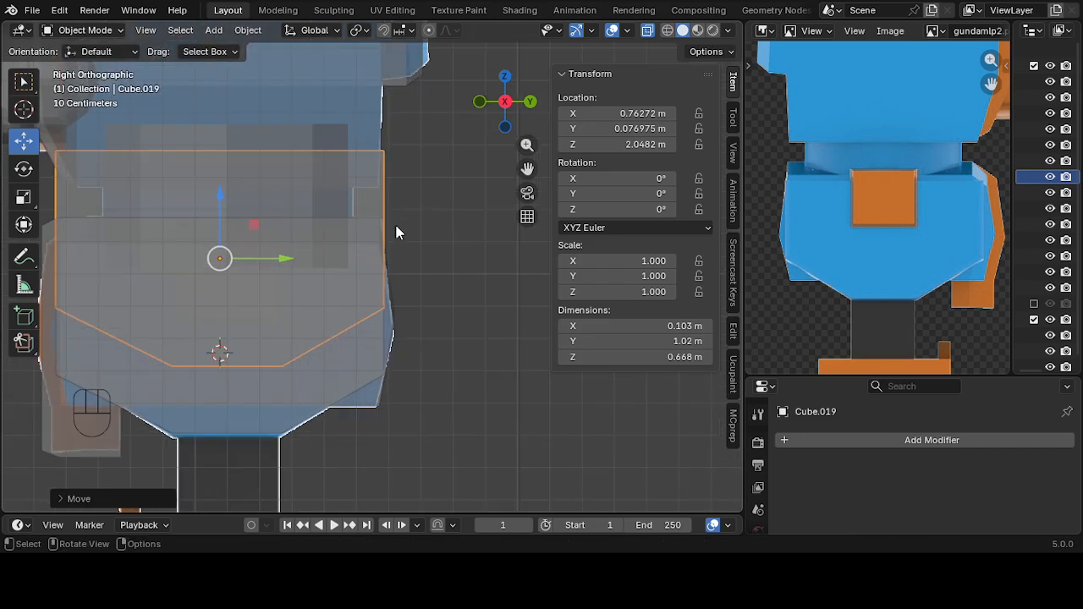
{"action": "scroll", "coordinate": [313, 286], "scroll_direction": "down", "scroll_amount": 1}
{"action": "left_click", "coordinate": [23, 197]}
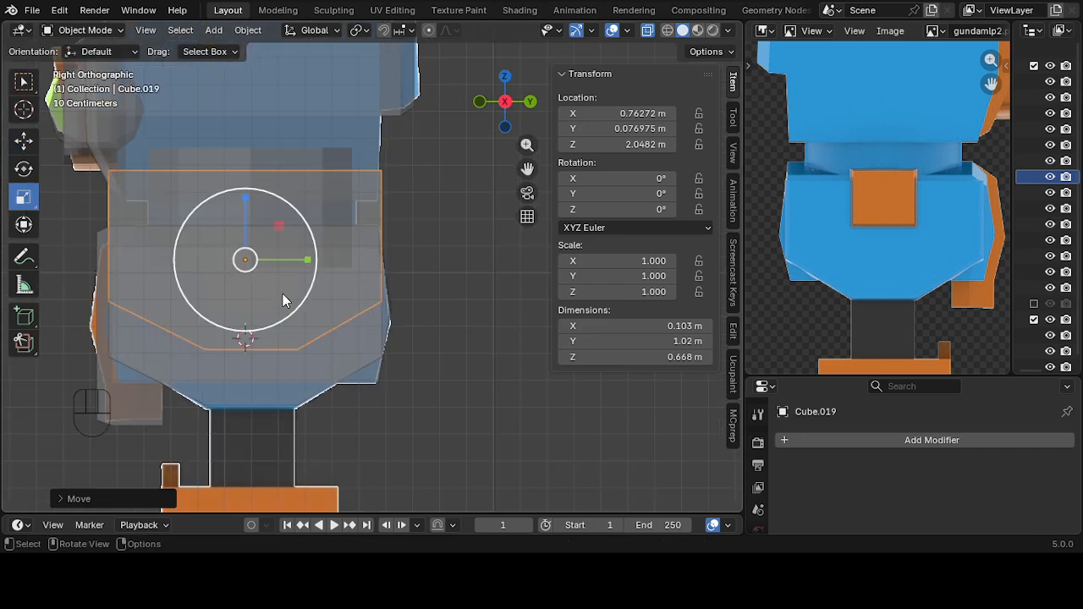
{"action": "left_click_drag", "start_coordinate": [287, 313], "coordinate": [250, 272]}
{"action": "left_click_drag", "start_coordinate": [246, 203], "coordinate": [245, 179]}
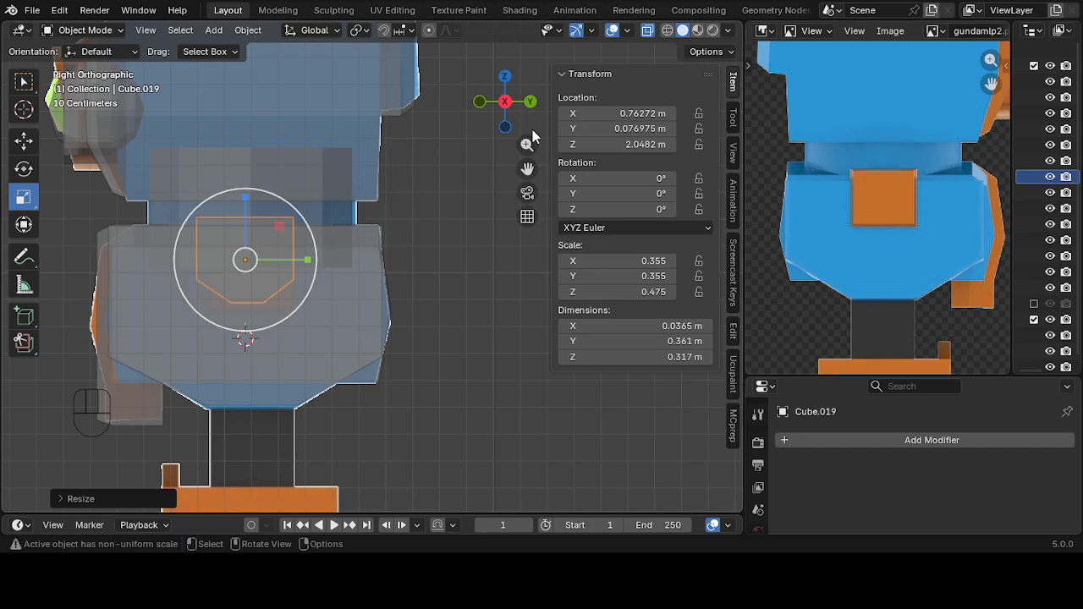
- Thicken the small duplicated panel along X in the front view to a scale of about 1.528
{"action": "left_click", "coordinate": [480, 103]}
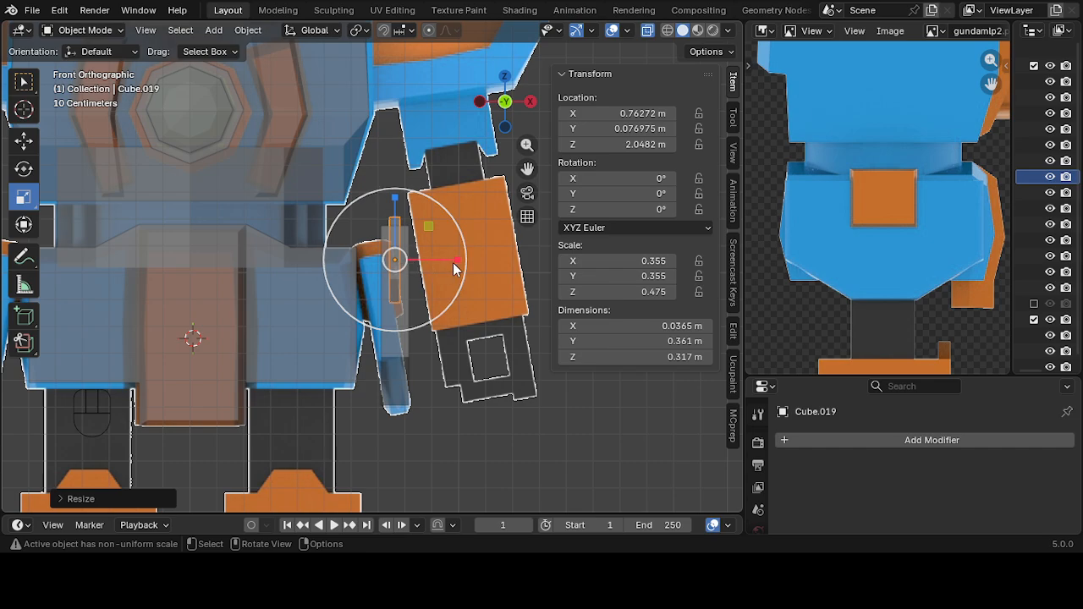
{"action": "left_click_drag", "start_coordinate": [454, 261], "coordinate": [618, 262]}
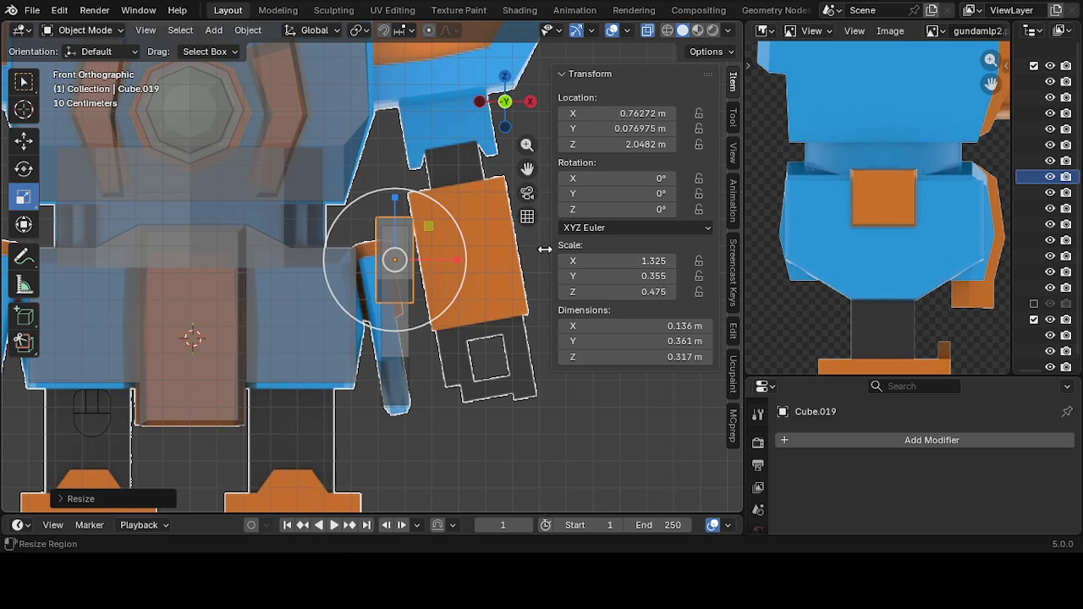
{"action": "left_click_drag", "start_coordinate": [458, 262], "coordinate": [472, 261]}
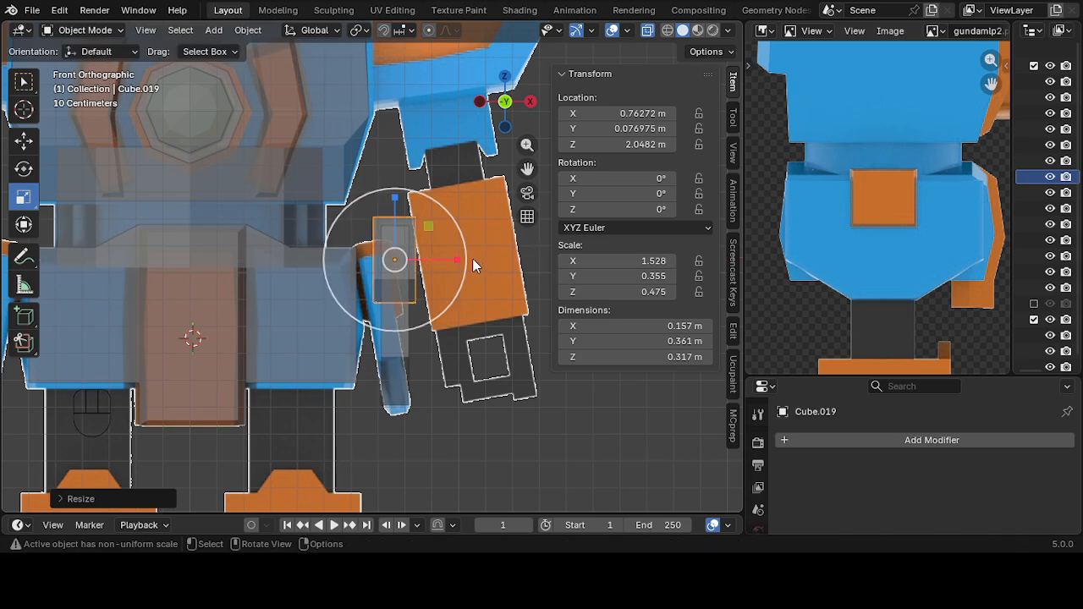
- Apply the scale of the small duplicated panel
{"action": "middle_click_drag", "start_coordinate": [492, 249], "coordinate": [432, 301]}
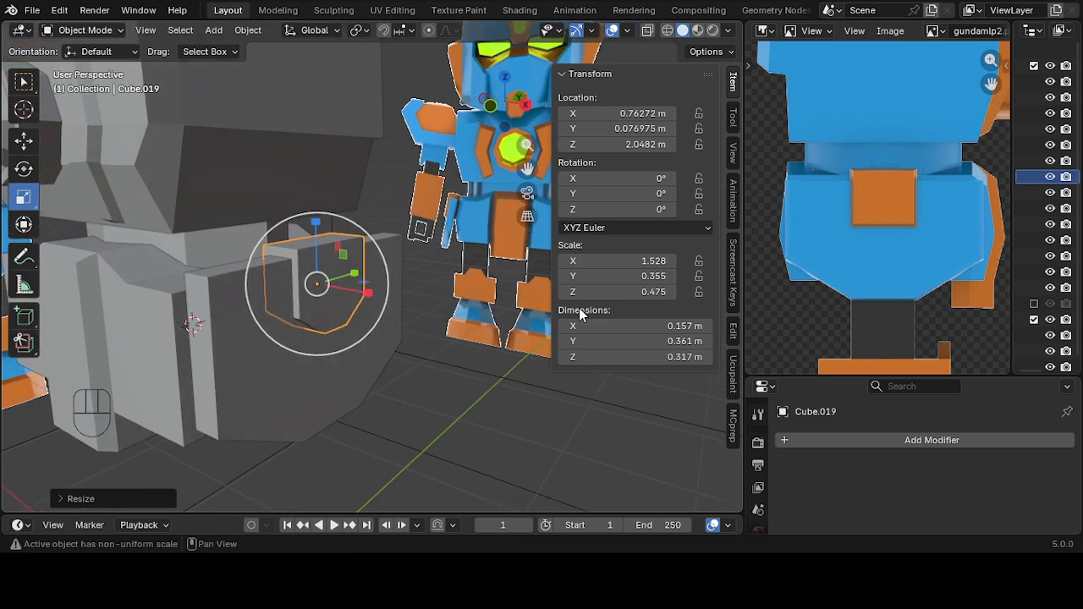
{"action": "left_click", "coordinate": [248, 32]}
{"action": "mouse_move", "coordinate": [266, 113]}
{"action": "left_click", "coordinate": [427, 143]}
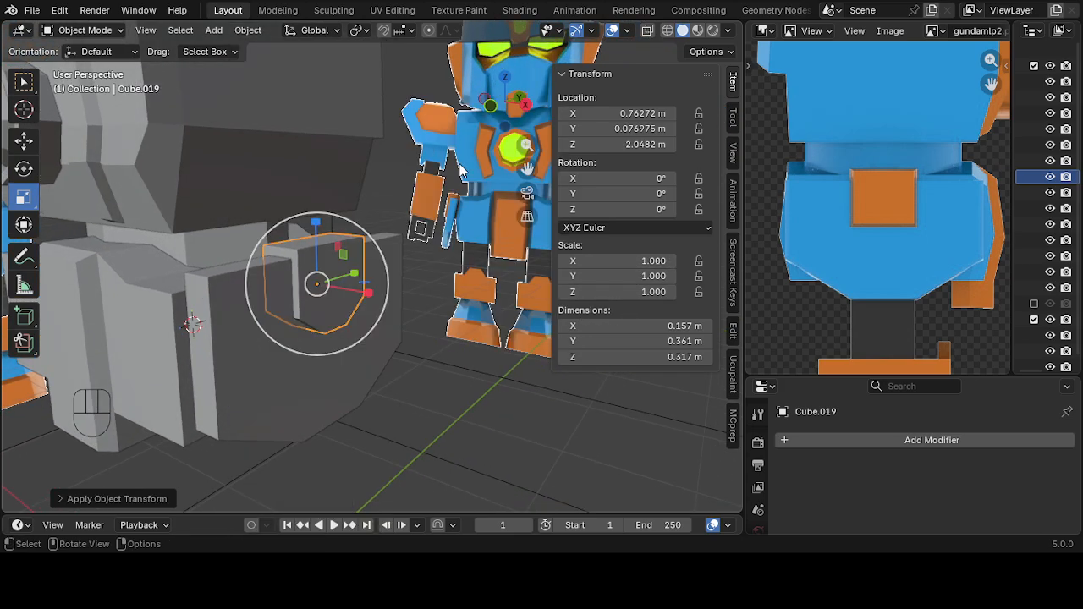
- Widen the Outliner to show the object names, and select the small block on the side panel
{"action": "middle_click_drag", "start_coordinate": [454, 427], "coordinate": [388, 333]}
{"action": "scroll", "coordinate": [394, 299], "scroll_direction": "up", "scroll_amount": 2}
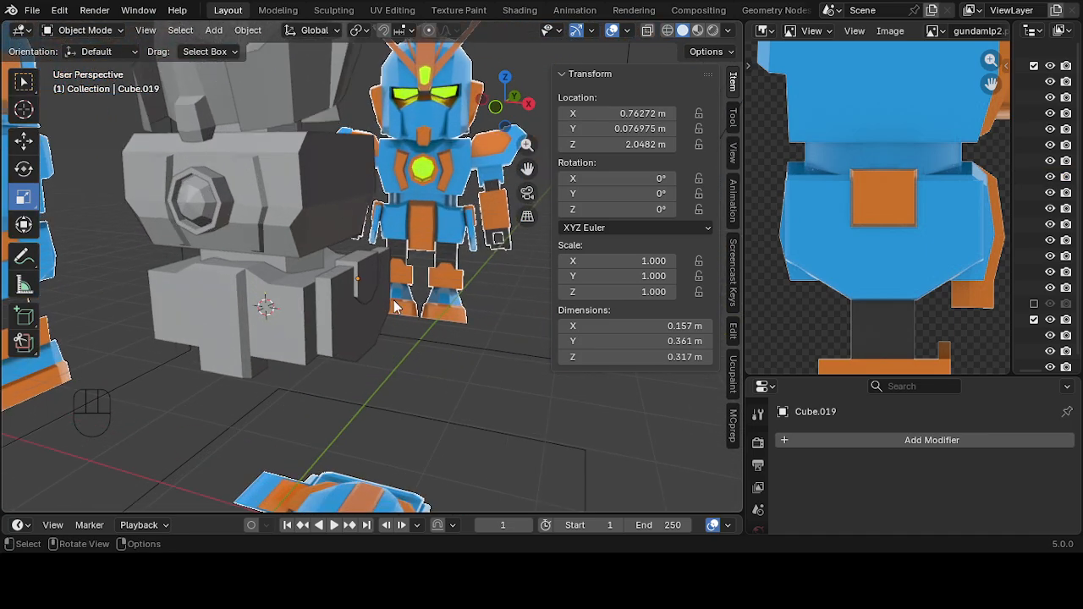
{"action": "left_click", "coordinate": [358, 276]}
{"action": "left_click", "coordinate": [354, 339]}
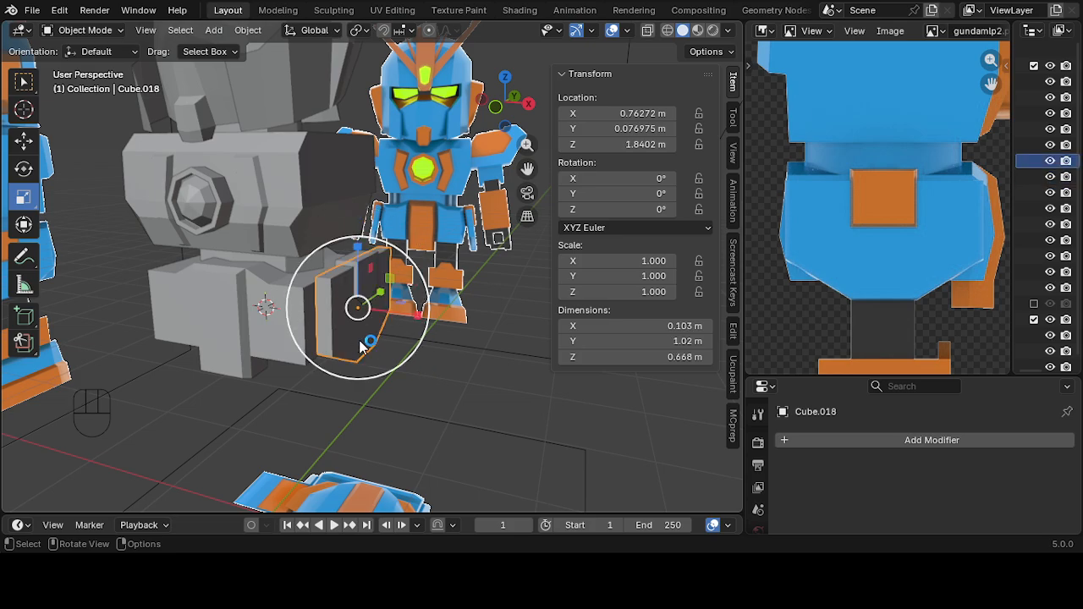
{"action": "middle_click_drag", "start_coordinate": [353, 338], "coordinate": [422, 384]}
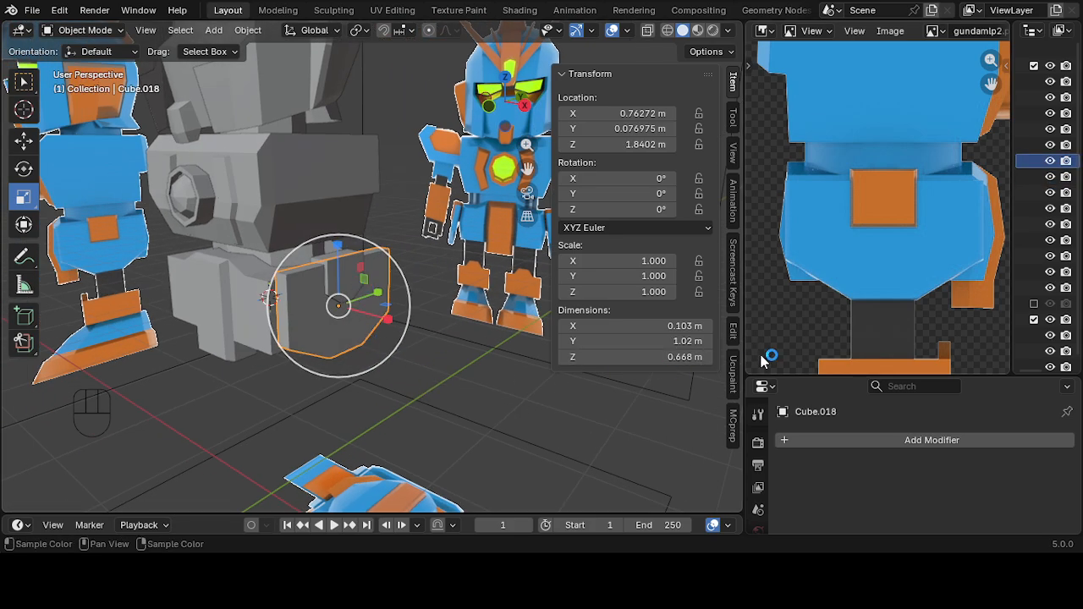
{"action": "left_click_drag", "start_coordinate": [1012, 255], "coordinate": [793, 254]}
{"action": "left_click", "coordinate": [438, 375]}
{"action": "left_click", "coordinate": [354, 279]}
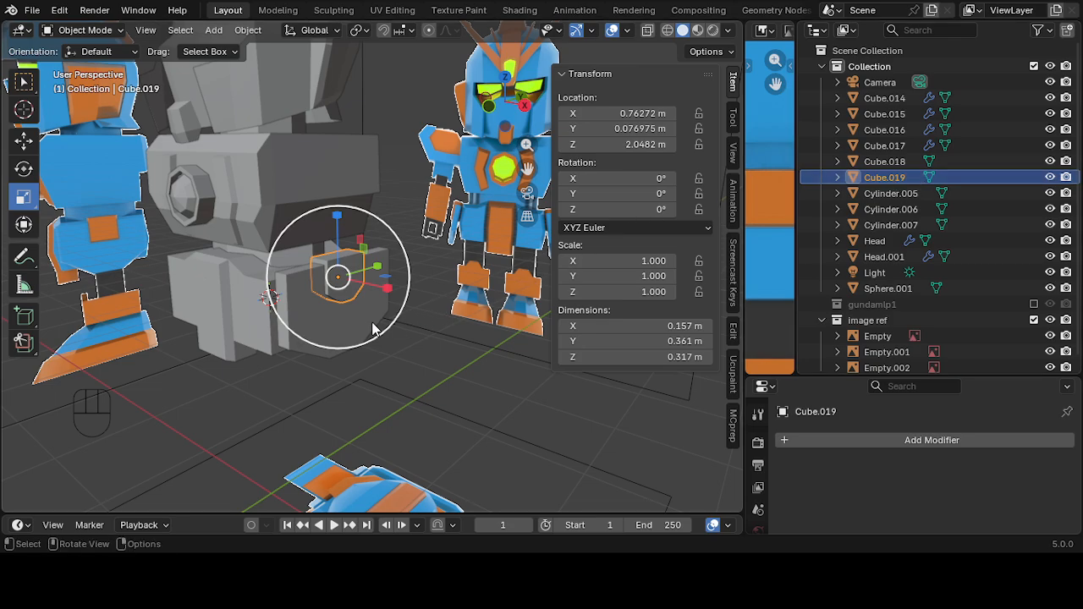
- Identify the large side panel Cube.018 and the small block Cube.019, and examine their placement on the hip
{"action": "left_click", "coordinate": [884, 162]}
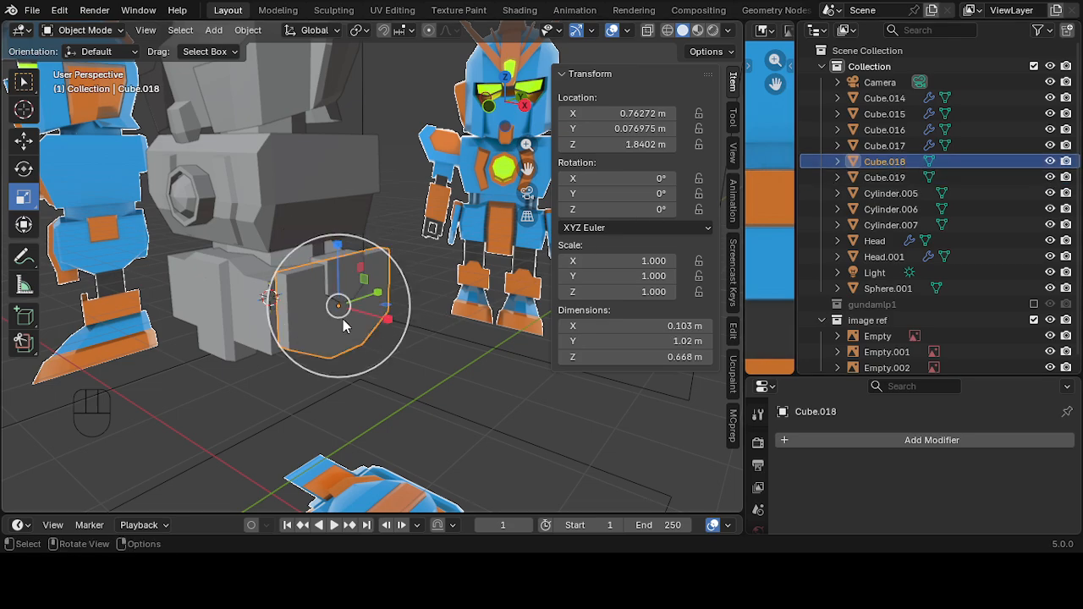
{"action": "left_click", "coordinate": [880, 177]}
{"action": "left_click", "coordinate": [880, 162]}
{"action": "left_click", "coordinate": [880, 177]}
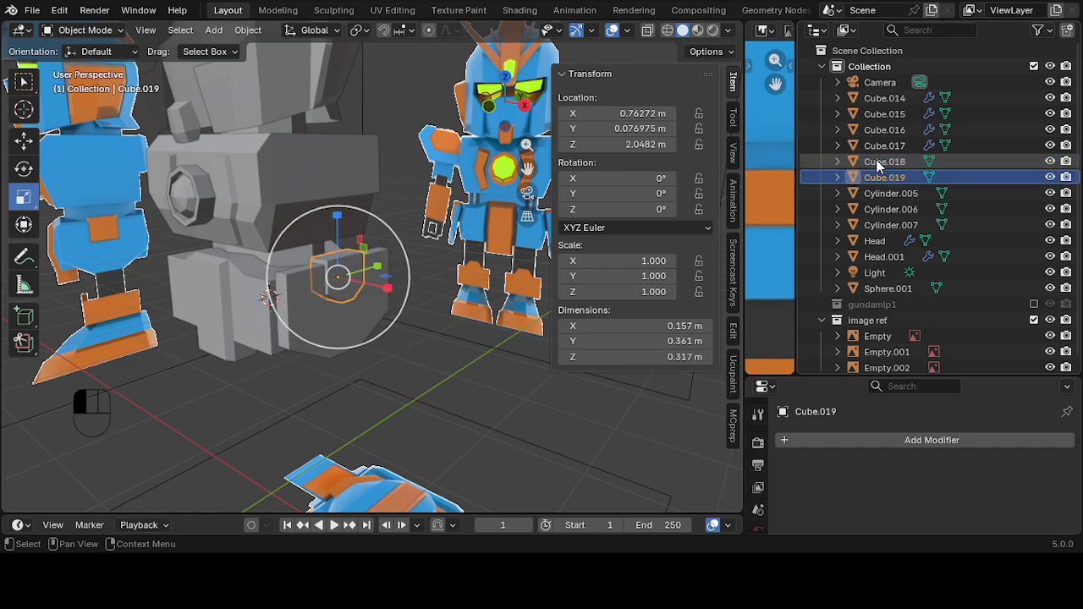
{"action": "left_click", "coordinate": [880, 161]}
{"action": "left_click", "coordinate": [880, 176]}
{"action": "left_click", "coordinate": [347, 339]}
{"action": "left_click", "coordinate": [341, 302]}
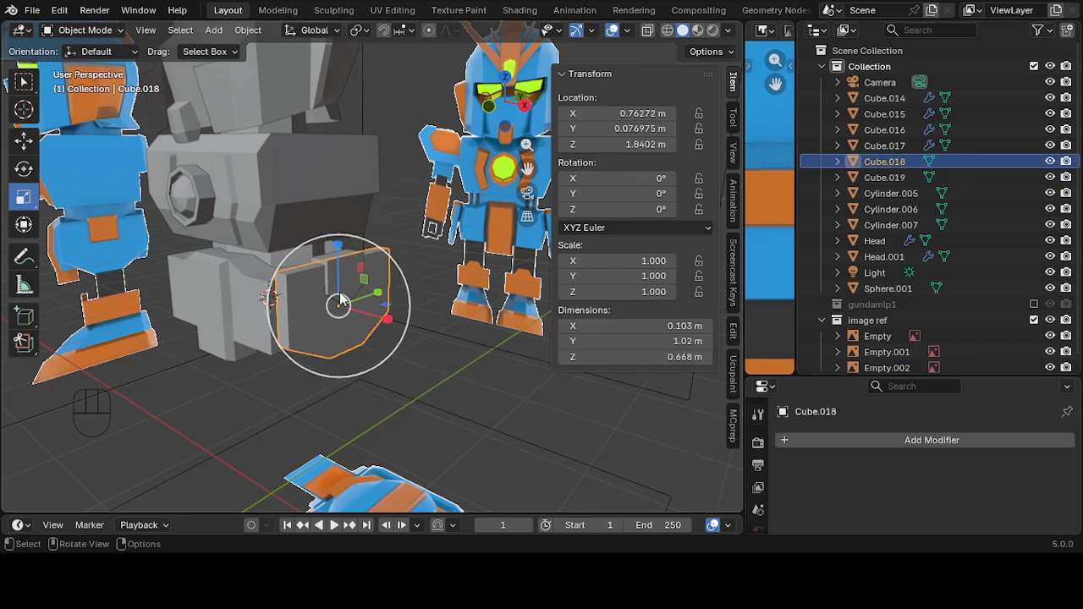
{"action": "left_click", "coordinate": [354, 275]}
{"action": "middle_click_drag", "start_coordinate": [360, 359], "coordinate": [448, 356]}
{"action": "left_click", "coordinate": [505, 106]}
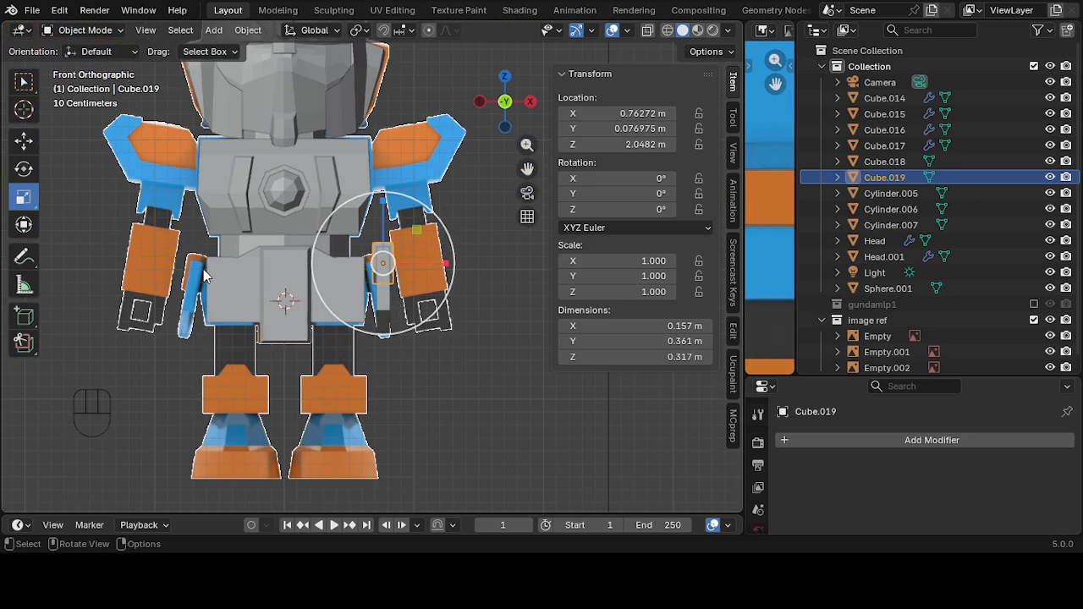
{"action": "middle_click_drag", "start_coordinate": [483, 411], "coordinate": [414, 385]}
{"action": "left_click", "coordinate": [424, 387]}
{"action": "left_click", "coordinate": [373, 279]}
{"action": "left_click", "coordinate": [373, 279]}
- Join the small block Cube.019 into the large side panel Cube.018, keeping Cube.018 as the active object
{"action": "left_click", "coordinate": [335, 329]}
{"action": "left_click", "coordinate": [345, 282], "text": "shift"}
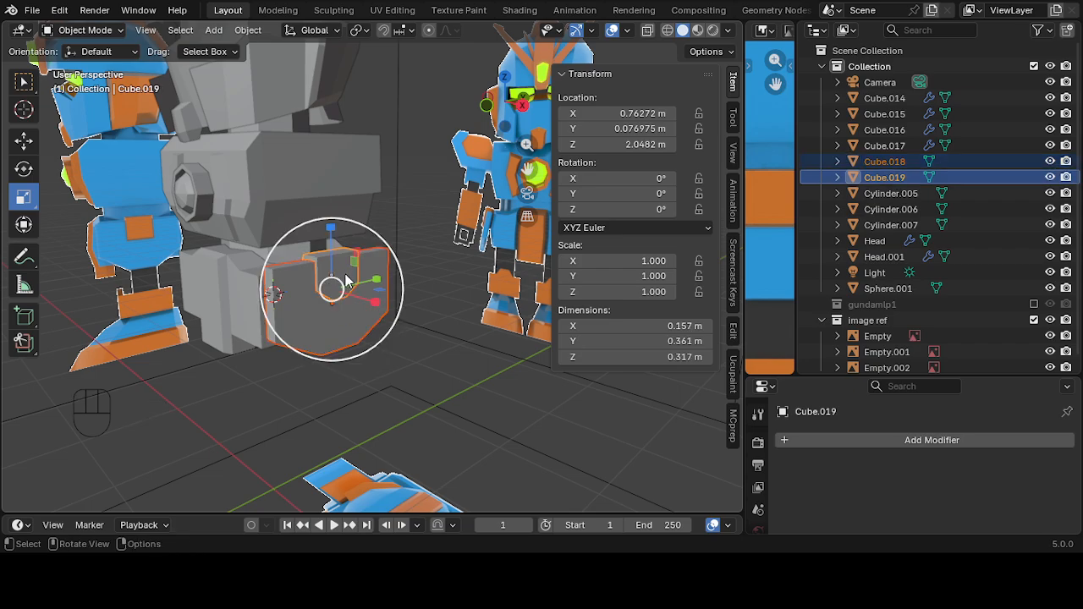
{"action": "left_click", "coordinate": [880, 161]}
{"action": "left_click", "coordinate": [896, 174], "text": "shift"}
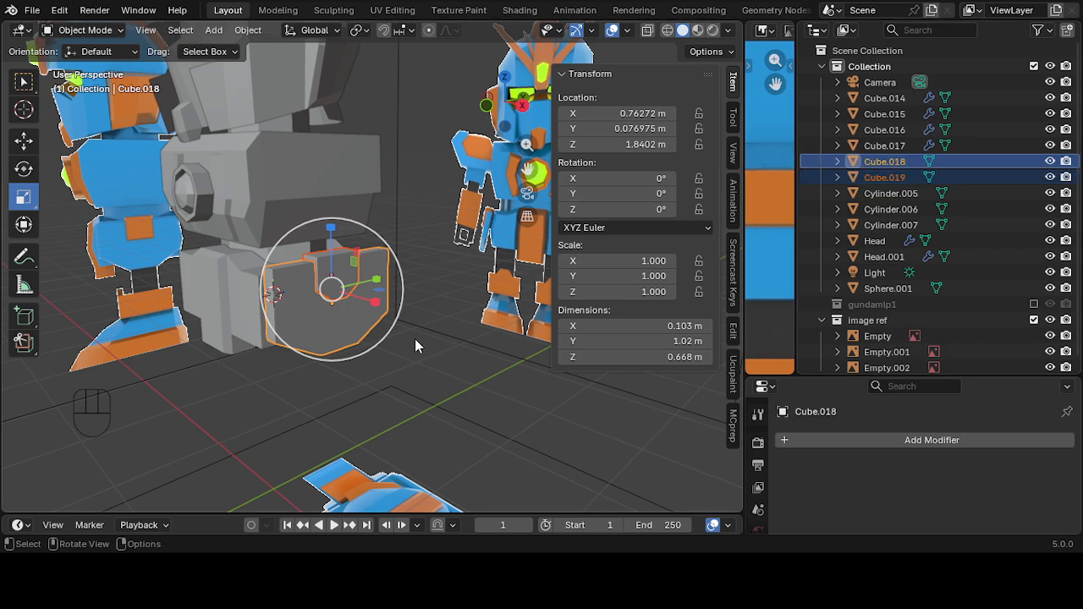
{"action": "left_click", "coordinate": [250, 30]}
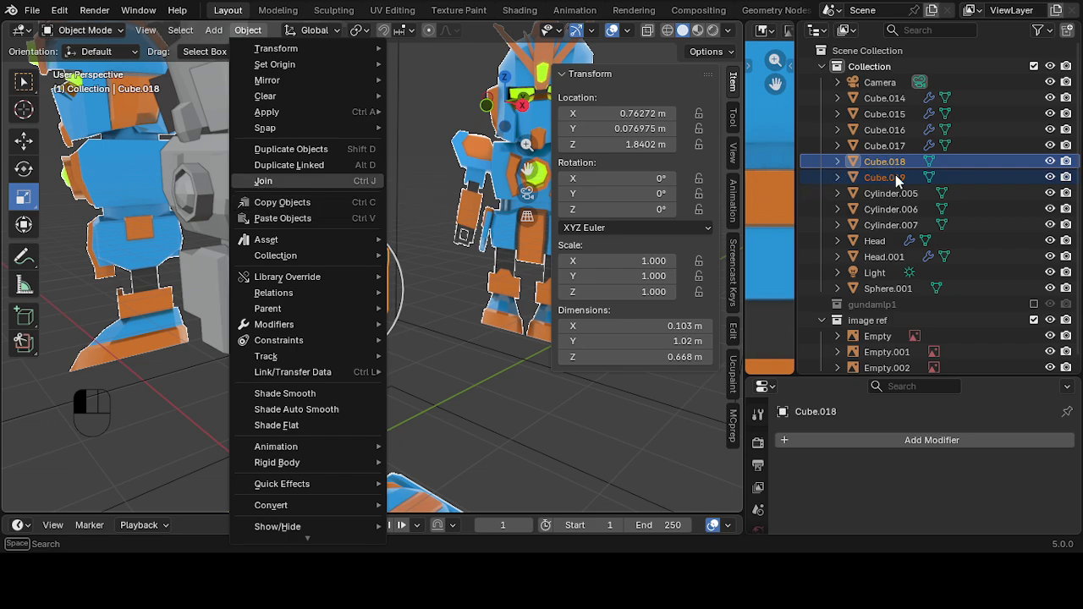
{"action": "left_click", "coordinate": [340, 182]}
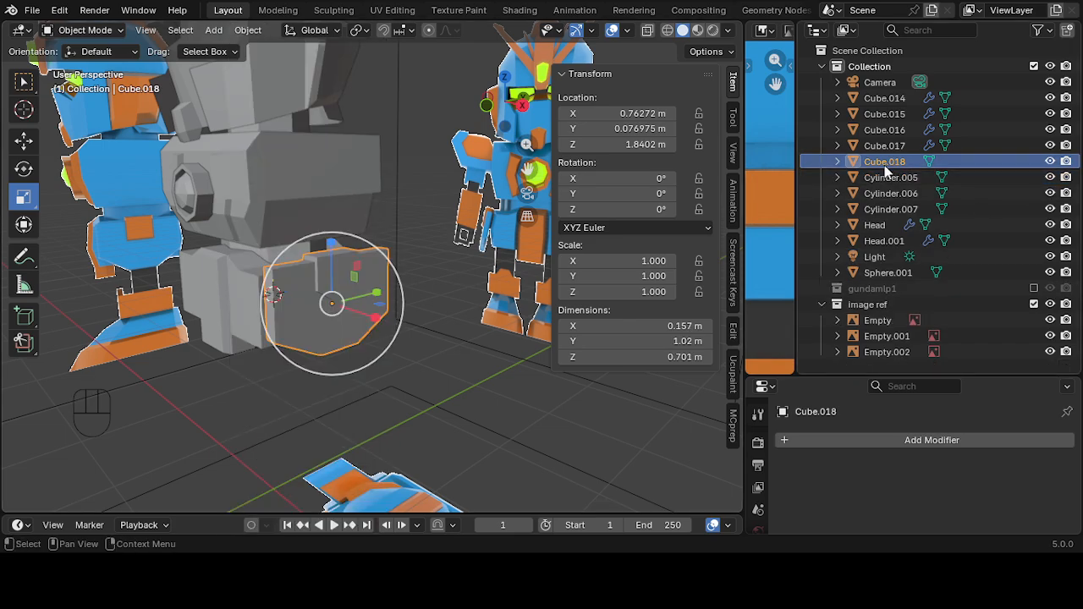
- Enlarge the Properties editor and add a Mirror modifier to the joined side panel Cube.018
{"action": "middle_click_drag", "start_coordinate": [425, 384], "coordinate": [516, 361]}
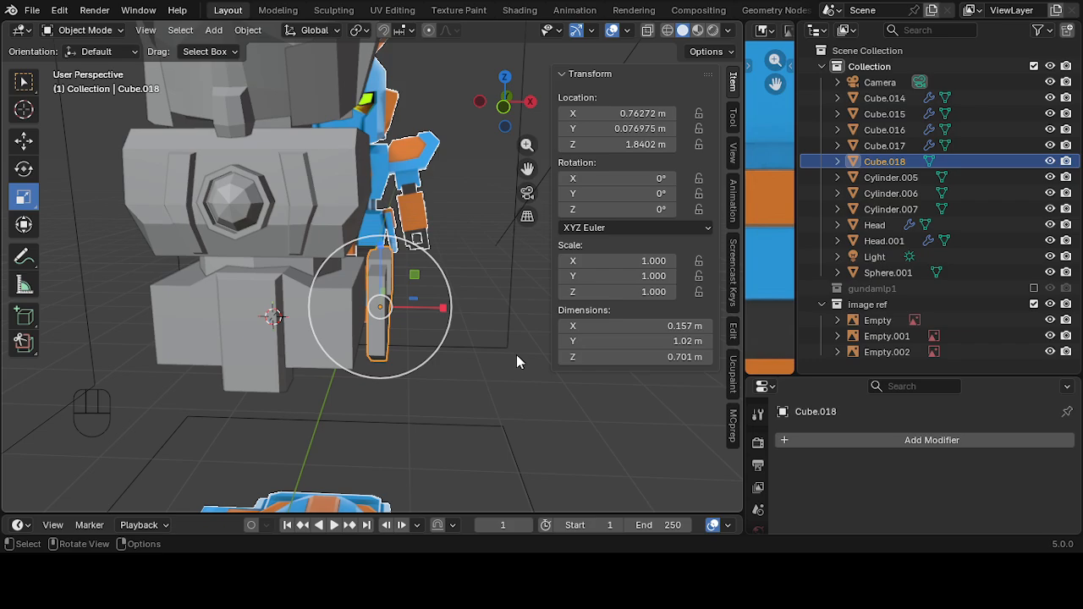
{"action": "middle_click_drag", "start_coordinate": [429, 380], "coordinate": [406, 380]}
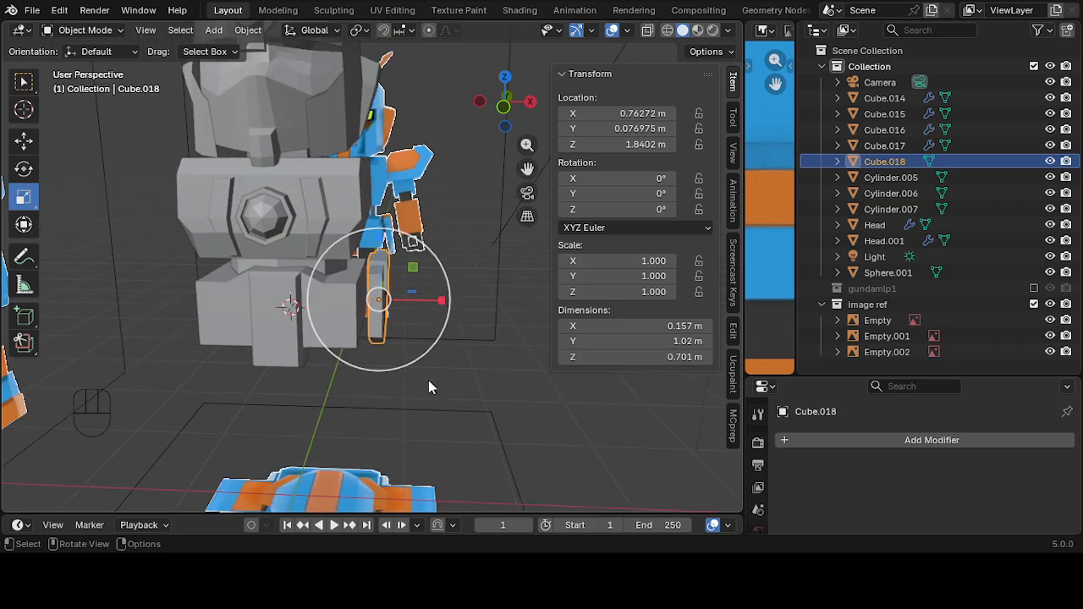
{"action": "left_click", "coordinate": [287, 310]}
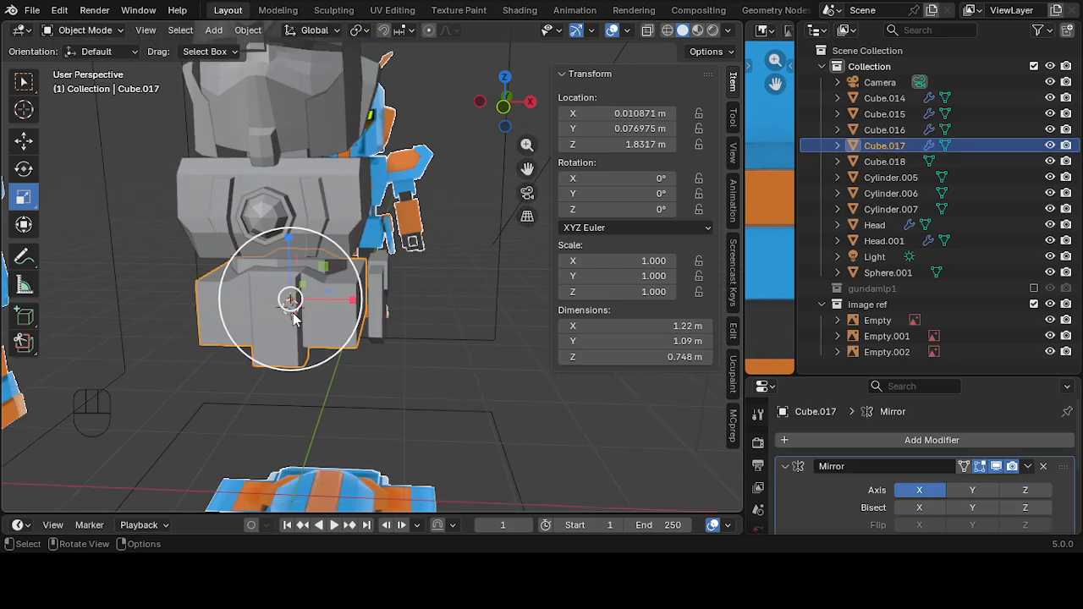
{"action": "left_click", "coordinate": [381, 312]}
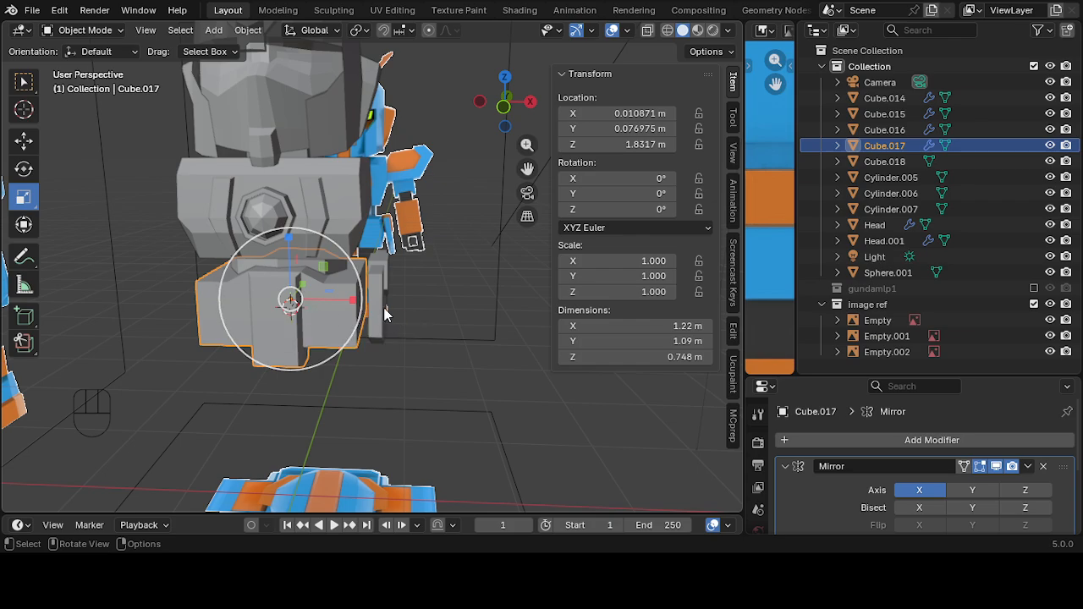
{"action": "left_click_drag", "start_coordinate": [850, 377], "coordinate": [854, 225]}
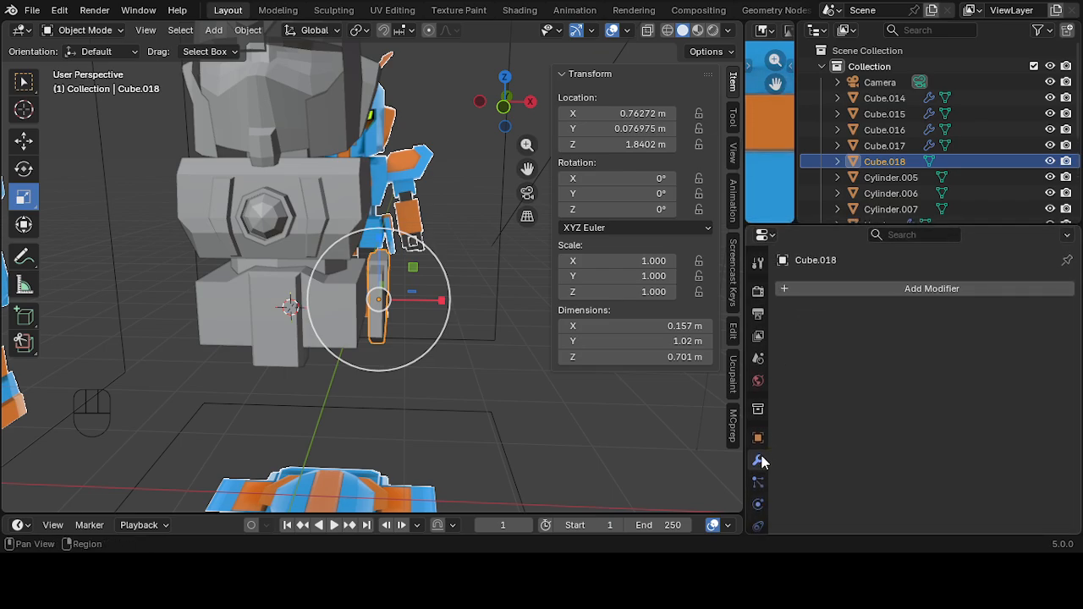
{"action": "left_click", "coordinate": [908, 288]}
{"action": "mouse_move", "coordinate": [910, 290]}
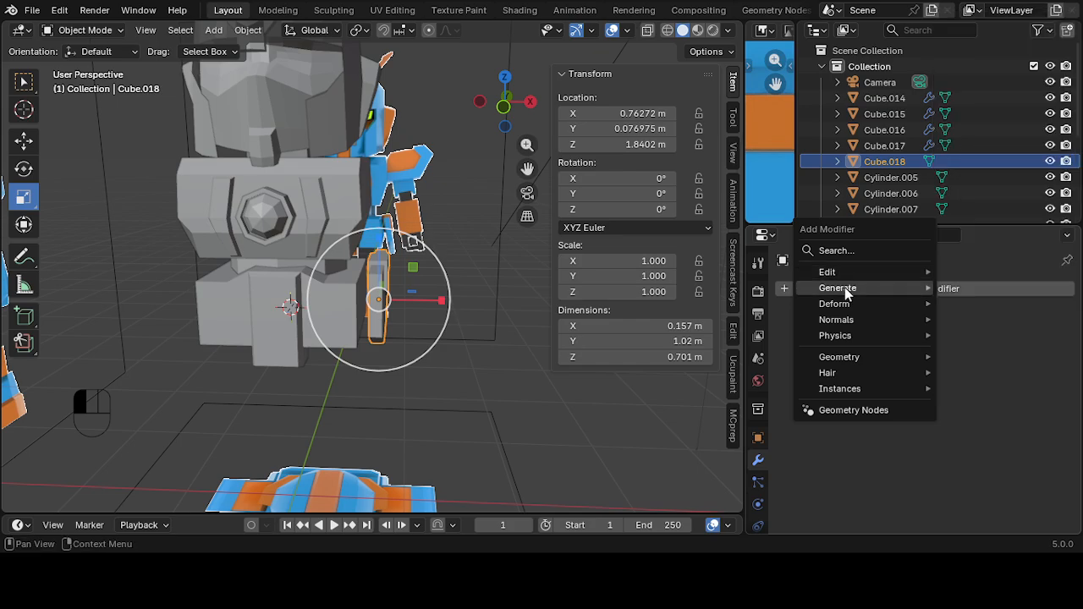
{"action": "left_click", "coordinate": [983, 112]}
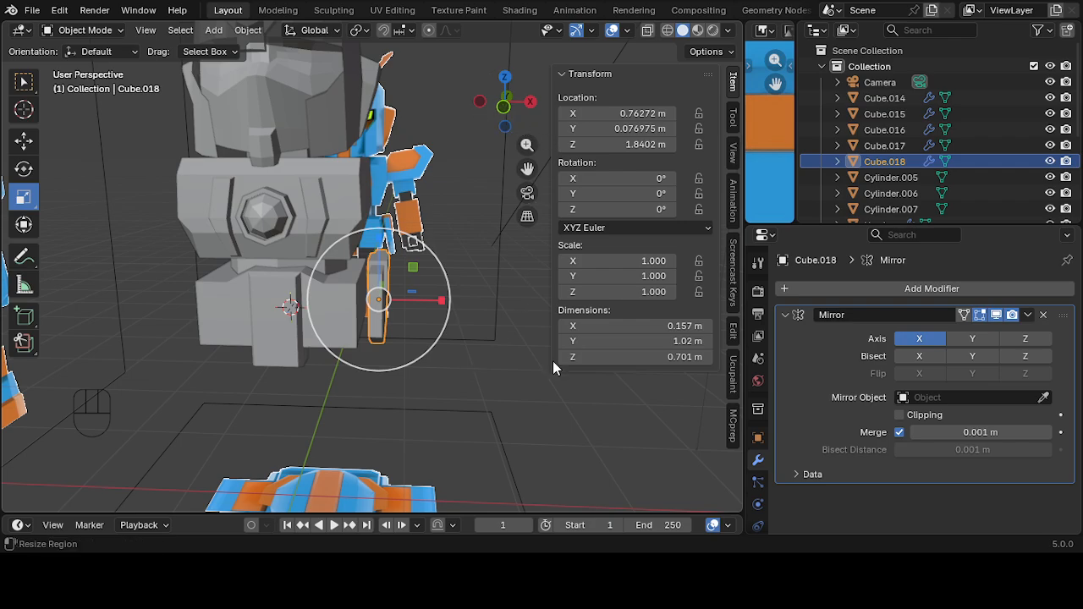
- Set the waist piece Cube.017 as the side panel's Mirror Object
{"action": "middle_click_drag", "start_coordinate": [552, 364], "coordinate": [516, 427]}
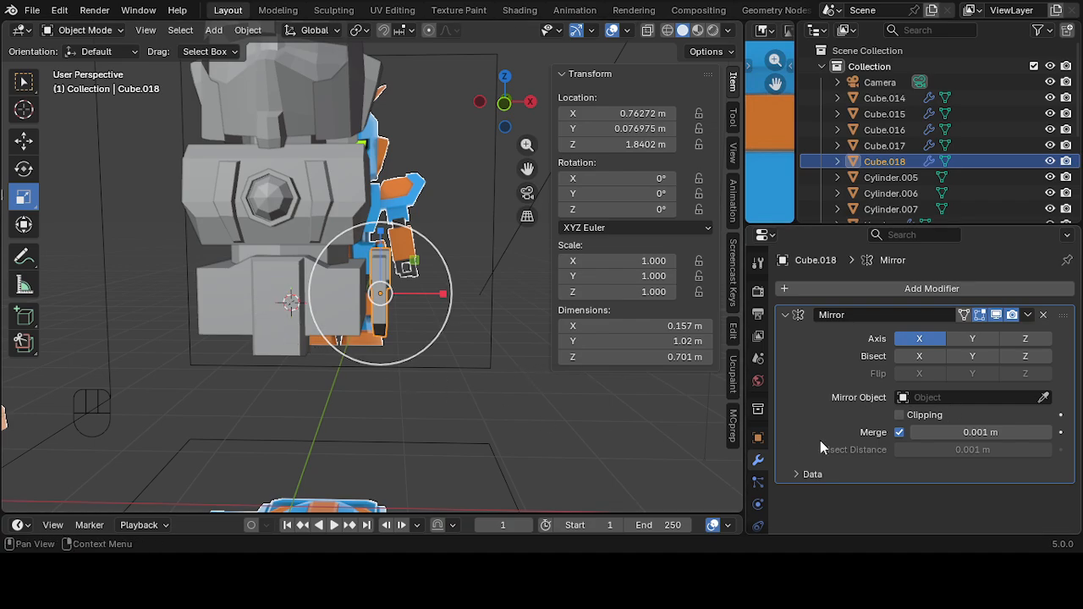
{"action": "left_click", "coordinate": [1045, 398]}
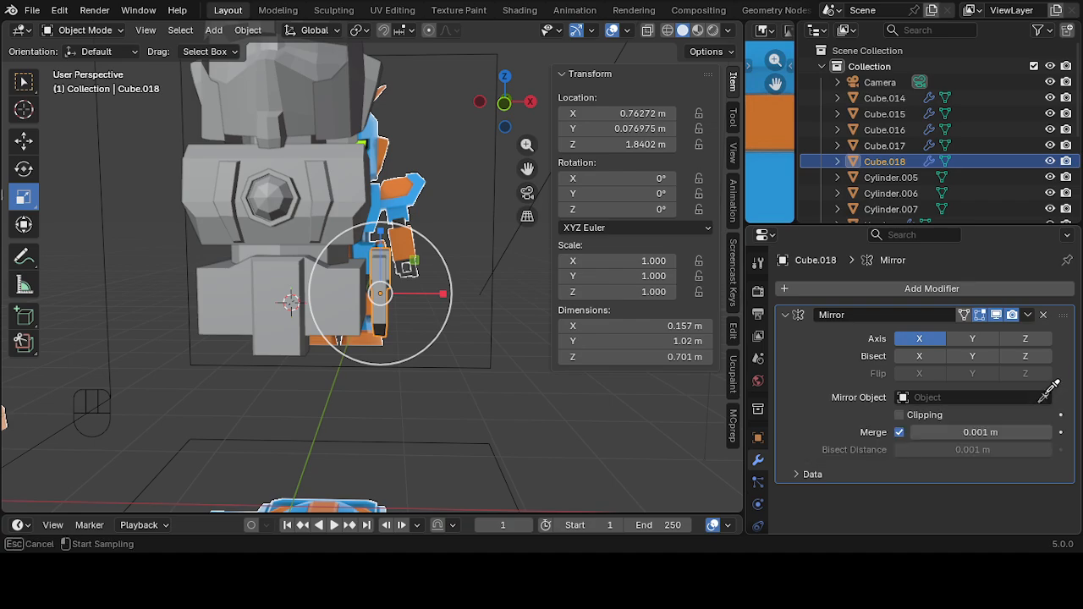
{"action": "left_click", "coordinate": [287, 292]}
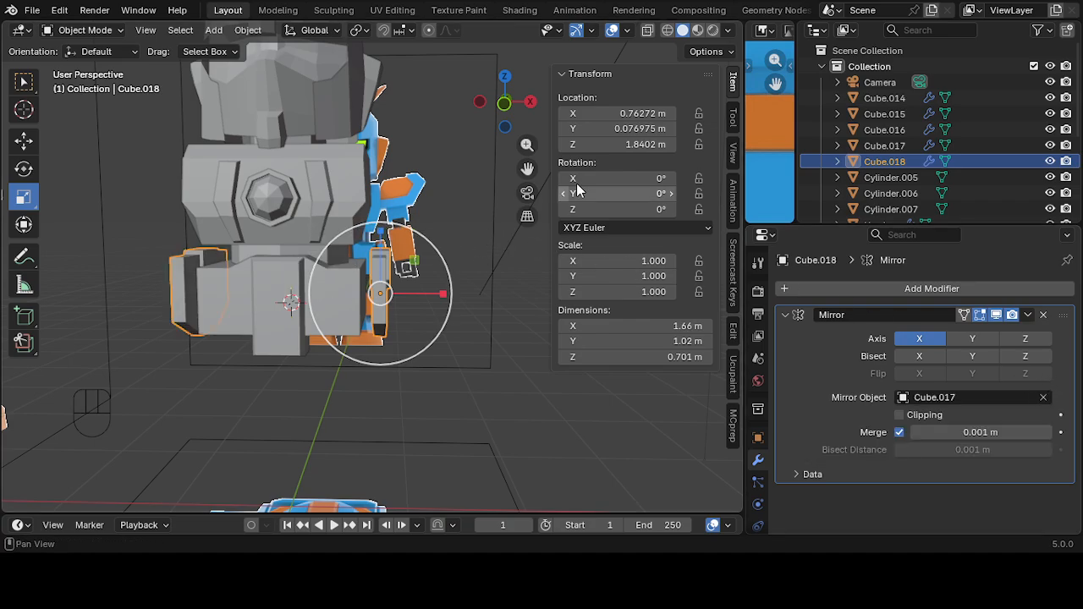
- In front view, tilt the side panel Cube.018 to about -12.8° around Y and move it to about X 0.724 m, Z 1.781 m
{"action": "left_click", "coordinate": [505, 103]}
{"action": "left_click", "coordinate": [504, 103]}
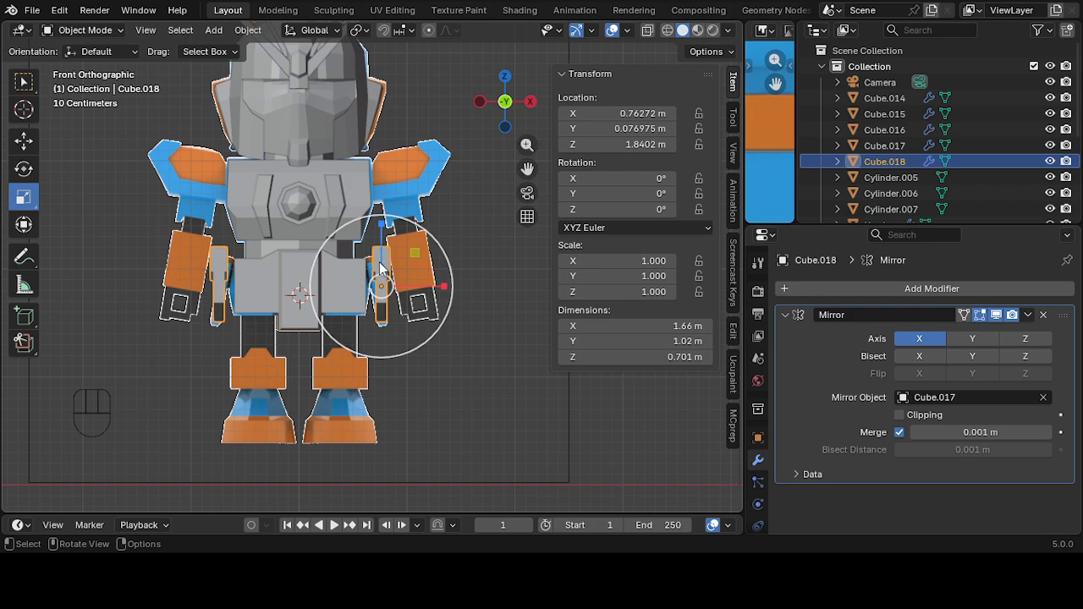
{"action": "scroll", "coordinate": [380, 267], "scroll_direction": "up", "scroll_amount": 3}
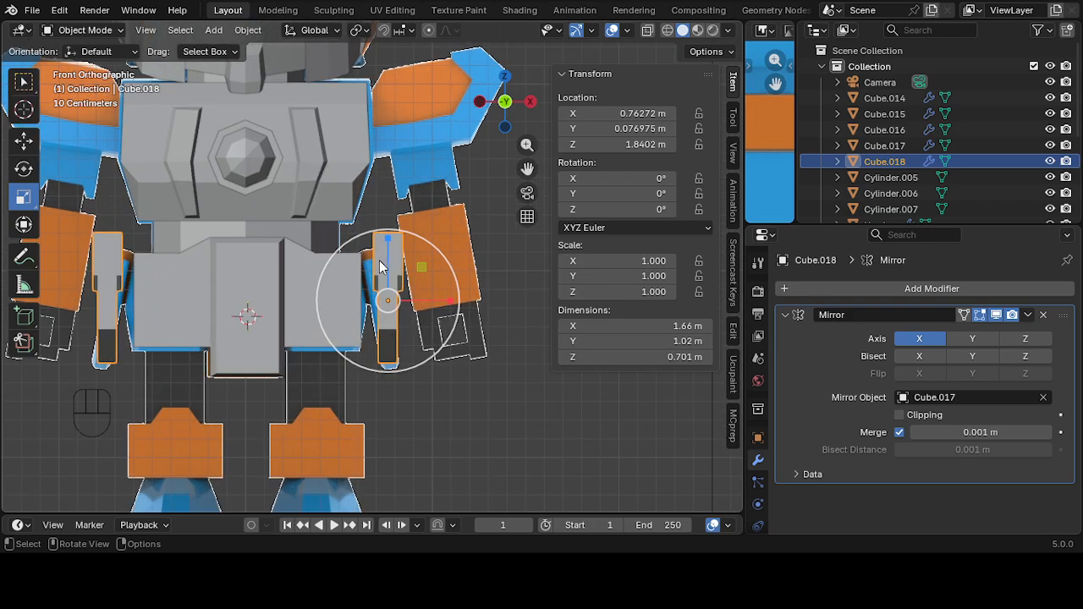
{"action": "left_click", "coordinate": [30, 170]}
{"action": "left_click_drag", "start_coordinate": [450, 321], "coordinate": [453, 306]}
{"action": "left_click", "coordinate": [25, 140]}
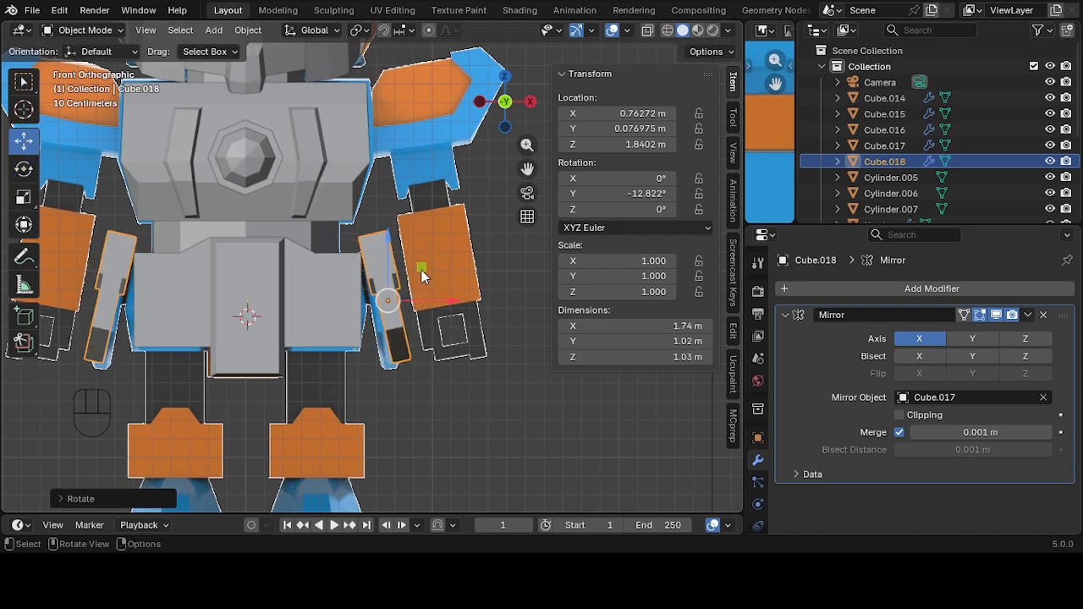
{"action": "left_click_drag", "start_coordinate": [422, 270], "coordinate": [415, 280]}
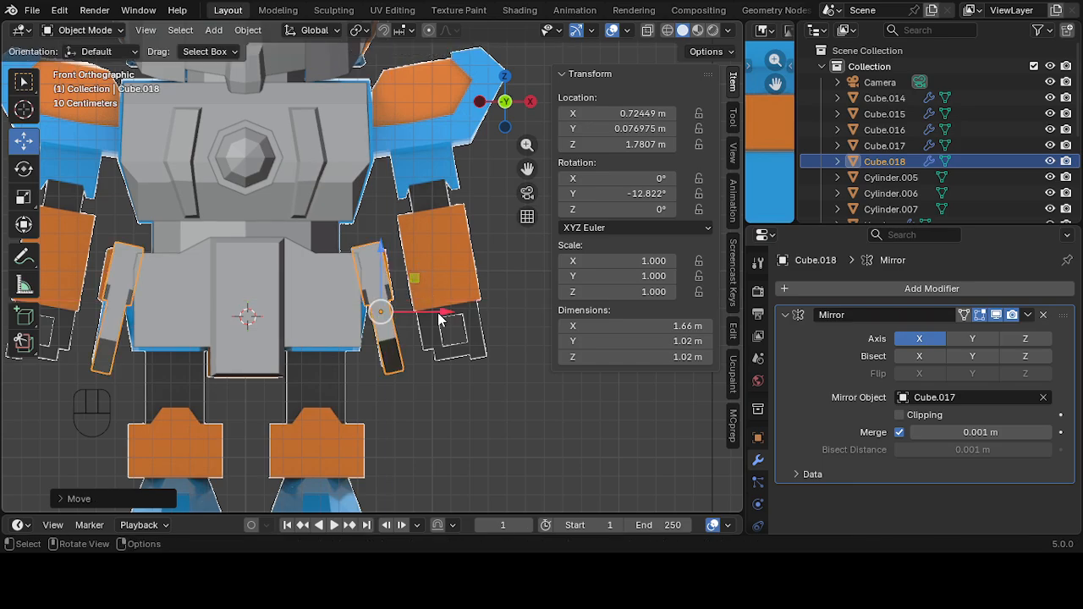
- Examine how the tilted side panels and the waist piece fit the reference robot's hips and legs from the front
{"action": "middle_click_drag", "start_coordinate": [415, 279], "coordinate": [481, 211]}
{"action": "left_click", "coordinate": [501, 111]}
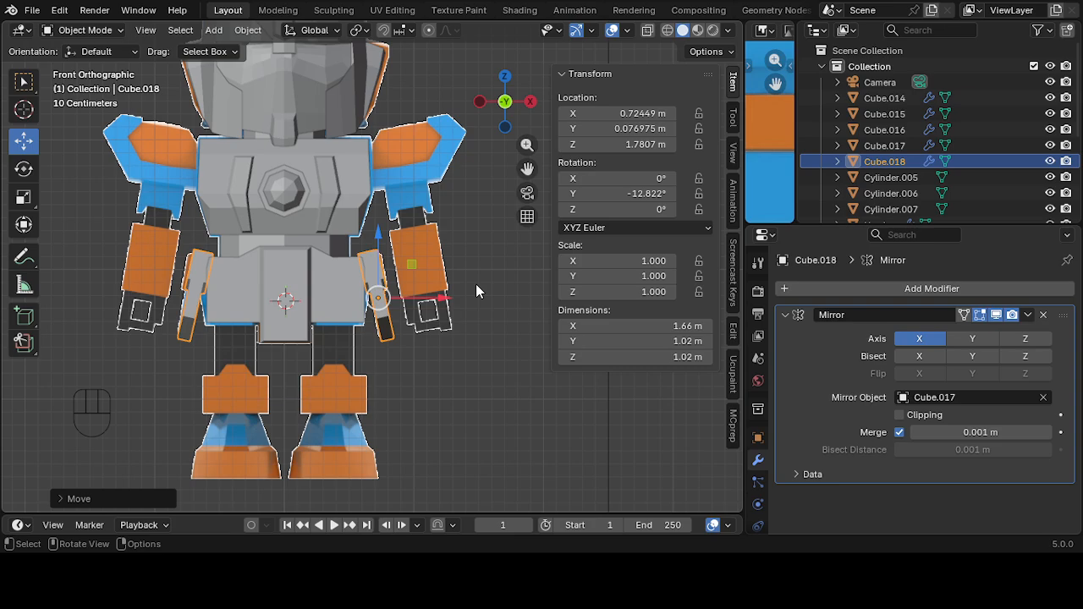
{"action": "left_click", "coordinate": [486, 380]}
{"action": "scroll", "coordinate": [485, 378], "scroll_direction": "up", "scroll_amount": 2}
{"action": "middle_click_drag", "start_coordinate": [458, 383], "coordinate": [499, 287], "text": "shift"}
{"action": "scroll", "coordinate": [364, 289], "scroll_direction": "down", "scroll_amount": 3}
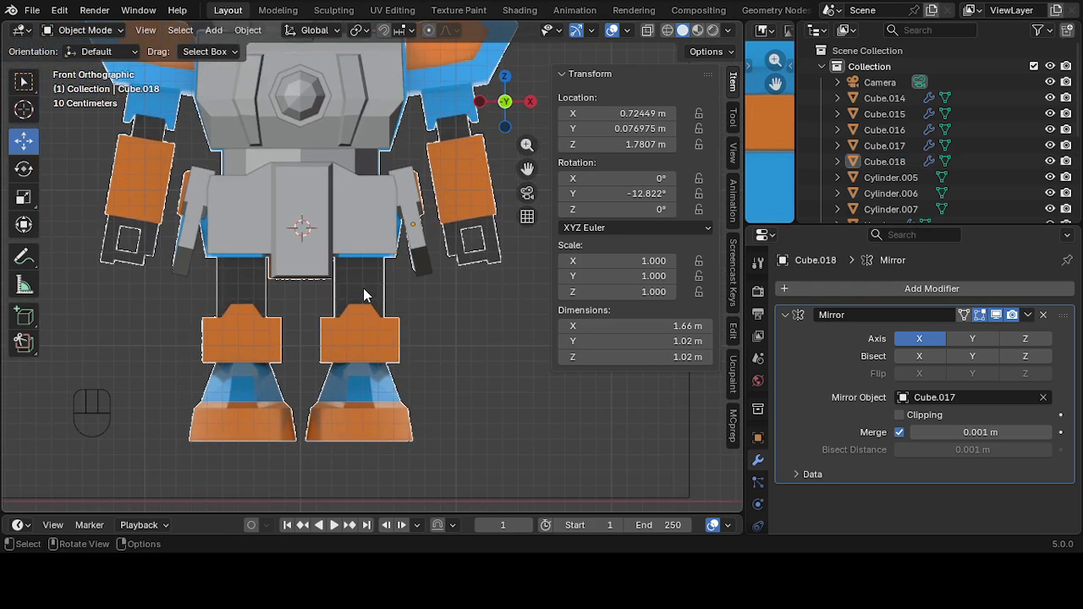
{"action": "middle_click_drag", "start_coordinate": [430, 261], "coordinate": [427, 322], "text": "shift"}
{"action": "scroll", "coordinate": [428, 322], "scroll_direction": "up", "scroll_amount": 1}
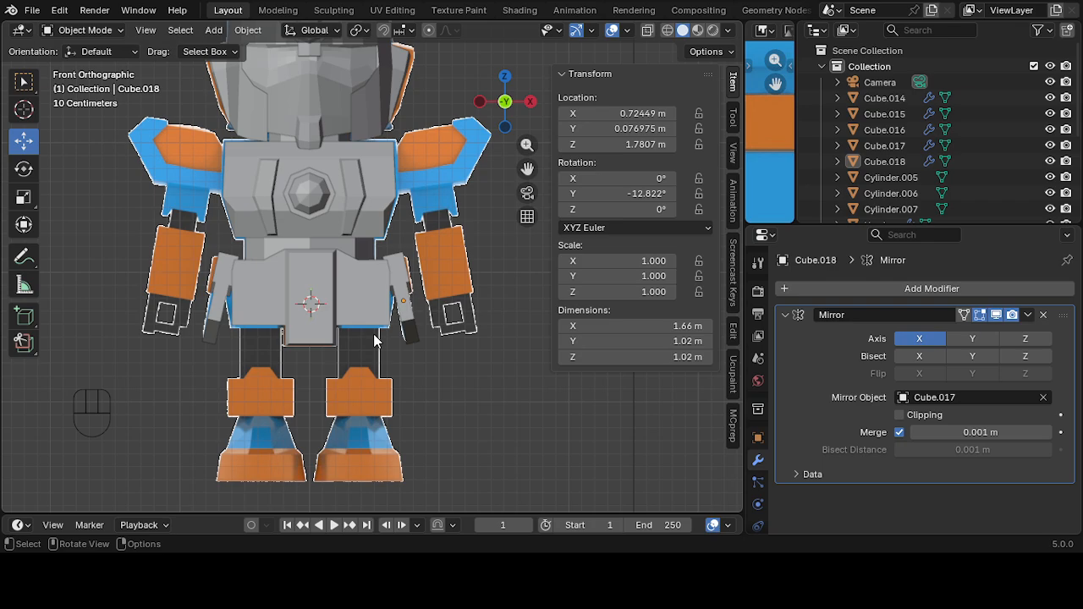
{"action": "scroll", "coordinate": [373, 334], "scroll_direction": "up", "scroll_amount": 2}
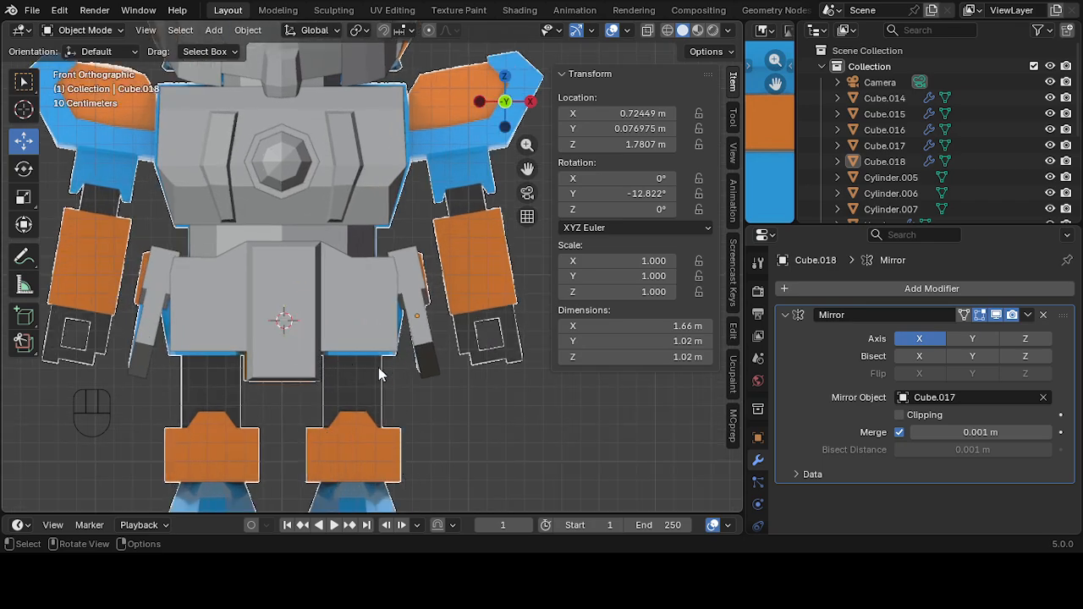
{"action": "scroll", "coordinate": [379, 367], "scroll_direction": "down", "scroll_amount": 3}
{"action": "scroll", "coordinate": [333, 356], "scroll_direction": "up", "scroll_amount": 3}
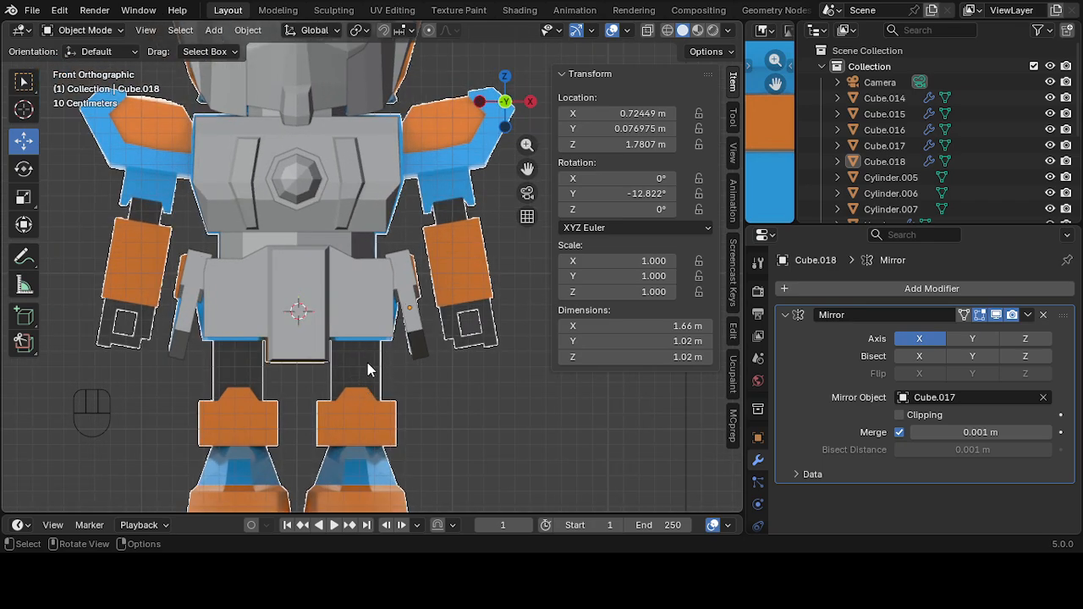
{"action": "scroll", "coordinate": [351, 381], "scroll_direction": "down", "scroll_amount": 1}
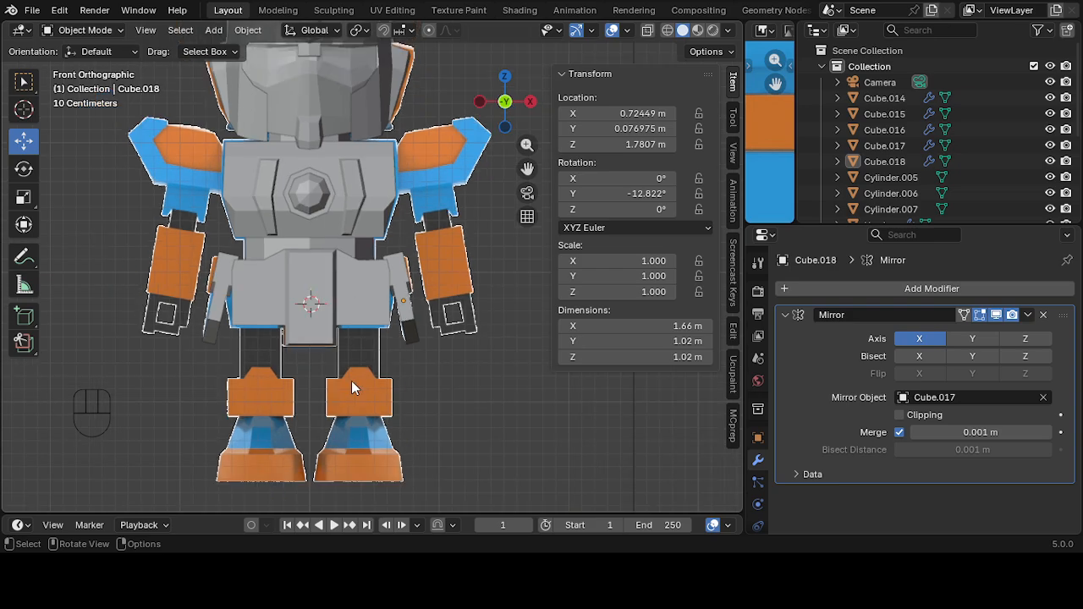
{"action": "scroll", "coordinate": [380, 298], "scroll_direction": "down", "scroll_amount": 1}
{"action": "scroll", "coordinate": [328, 273], "scroll_direction": "up", "scroll_amount": 3}
{"action": "scroll", "coordinate": [325, 235], "scroll_direction": "down", "scroll_amount": 2}
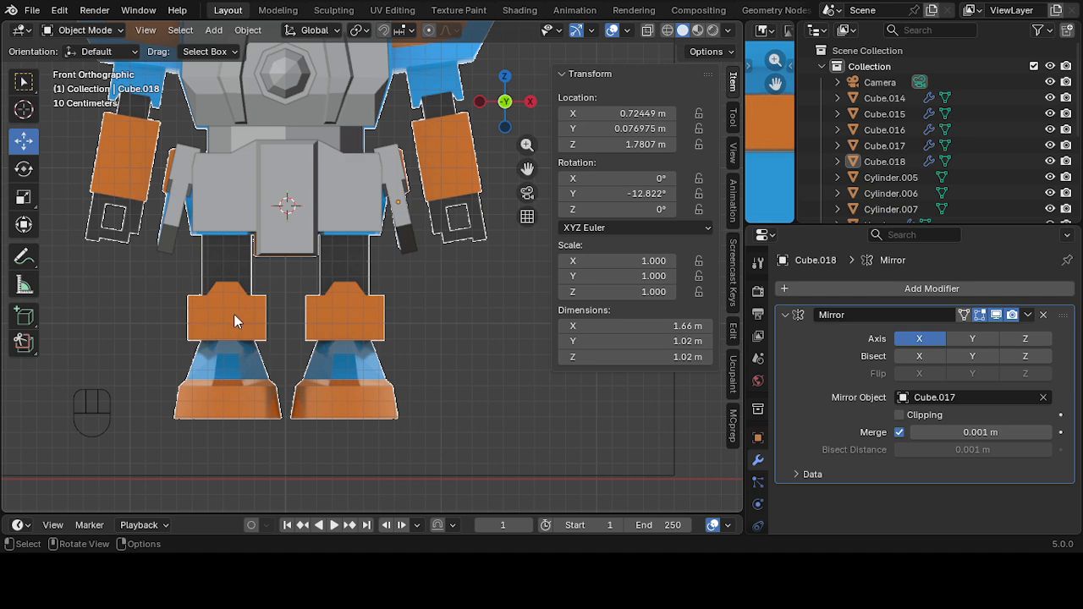
{"action": "left_click", "coordinate": [399, 199]}
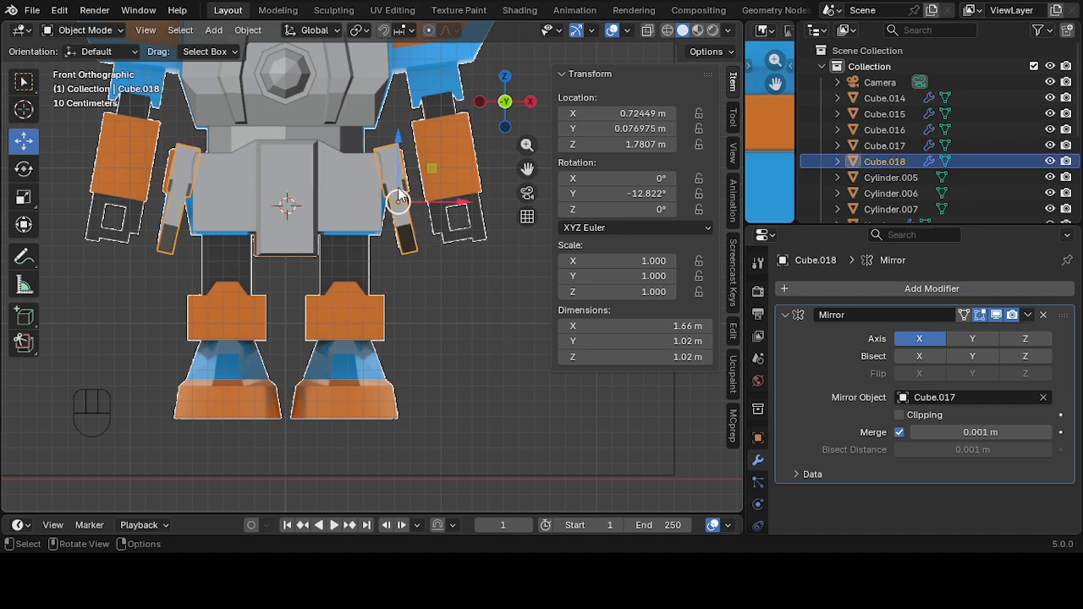
{"action": "left_click", "coordinate": [313, 188]}
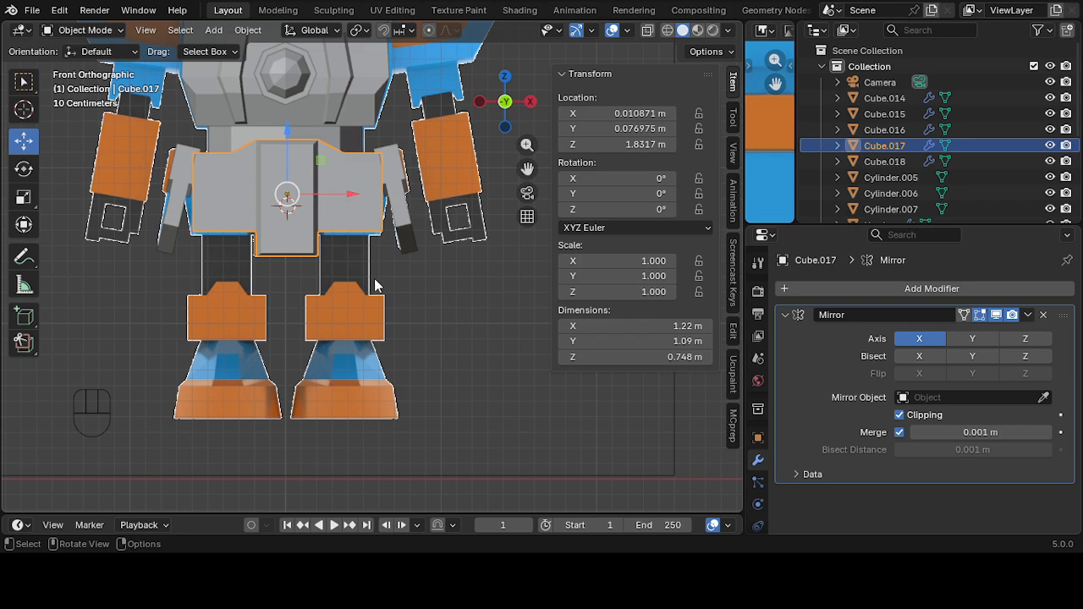
- Place the 3D cursor on the reference's upper leg below the waist piece, at about X 0.38 m, Z 1.45 m
{"action": "scroll", "coordinate": [376, 286], "scroll_direction": "up", "scroll_amount": 2}
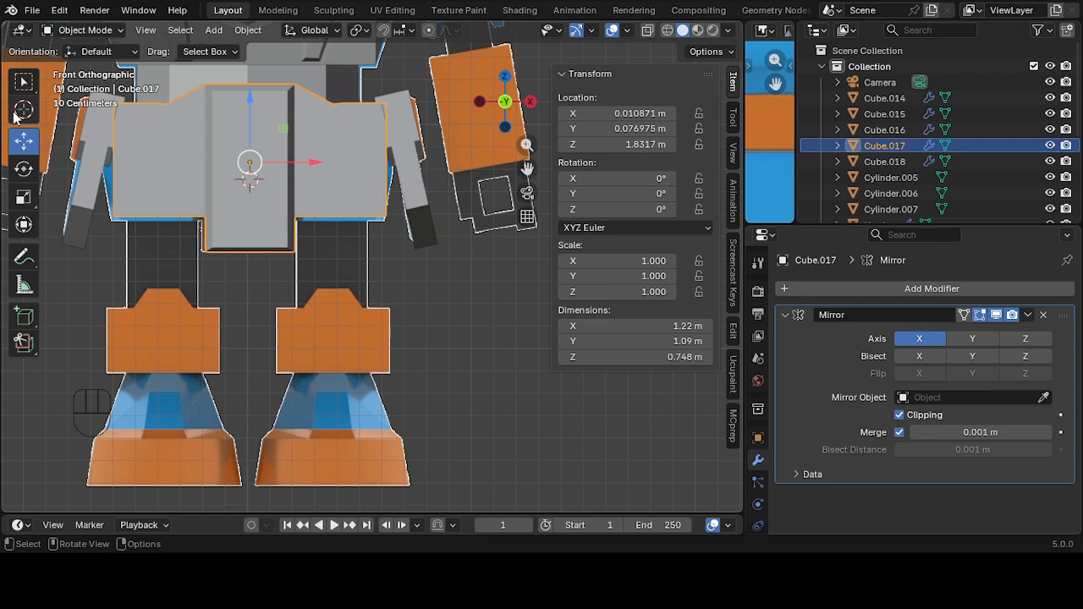
{"action": "left_click", "coordinate": [24, 110]}
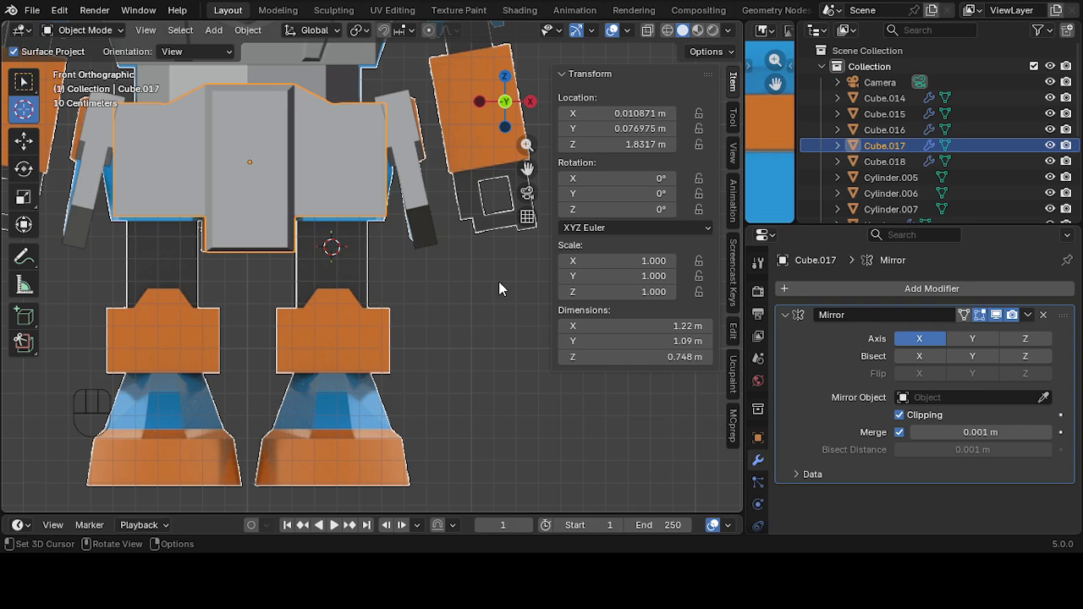
{"action": "right_click", "coordinate": [424, 279], "text": "shift"}
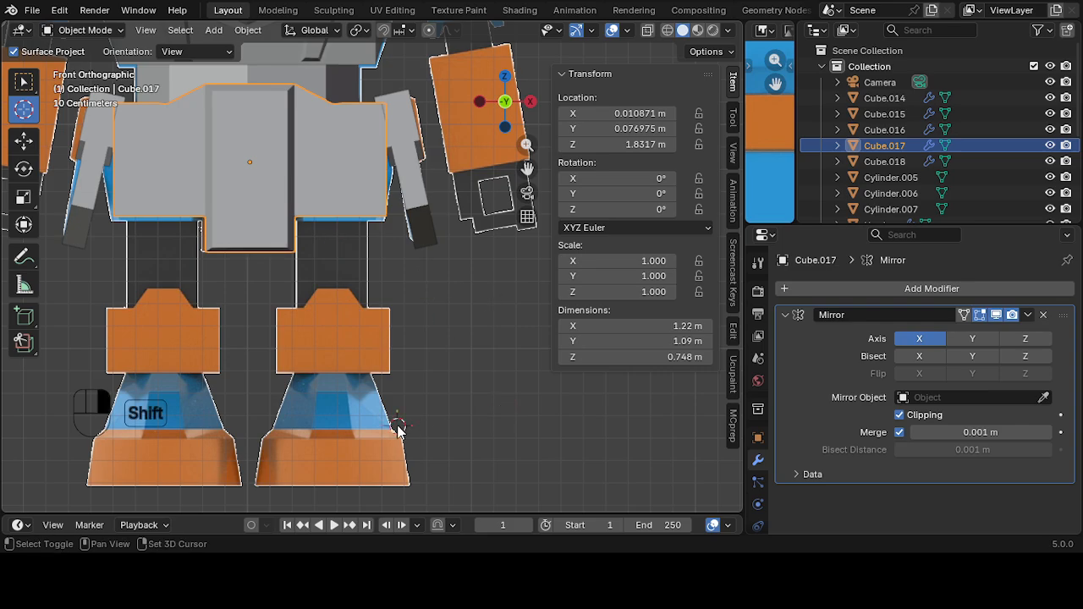
{"action": "right_click", "coordinate": [263, 421], "text": "shift"}
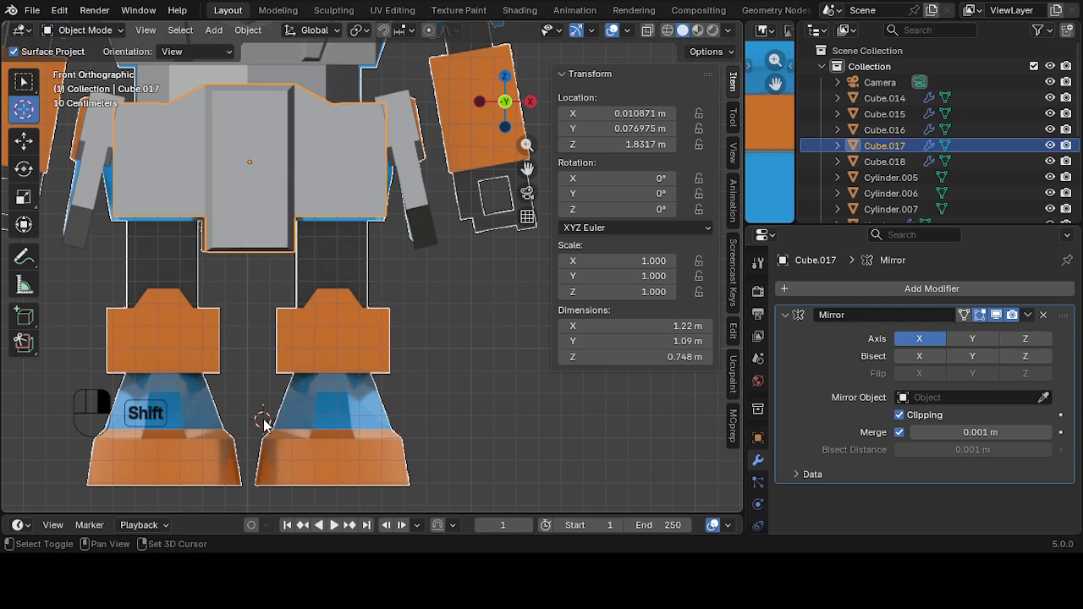
{"action": "right_click", "coordinate": [280, 269], "text": "shift"}
{"action": "right_click", "coordinate": [337, 227], "text": "shift"}
{"action": "right_click", "coordinate": [330, 256], "text": "shift"}
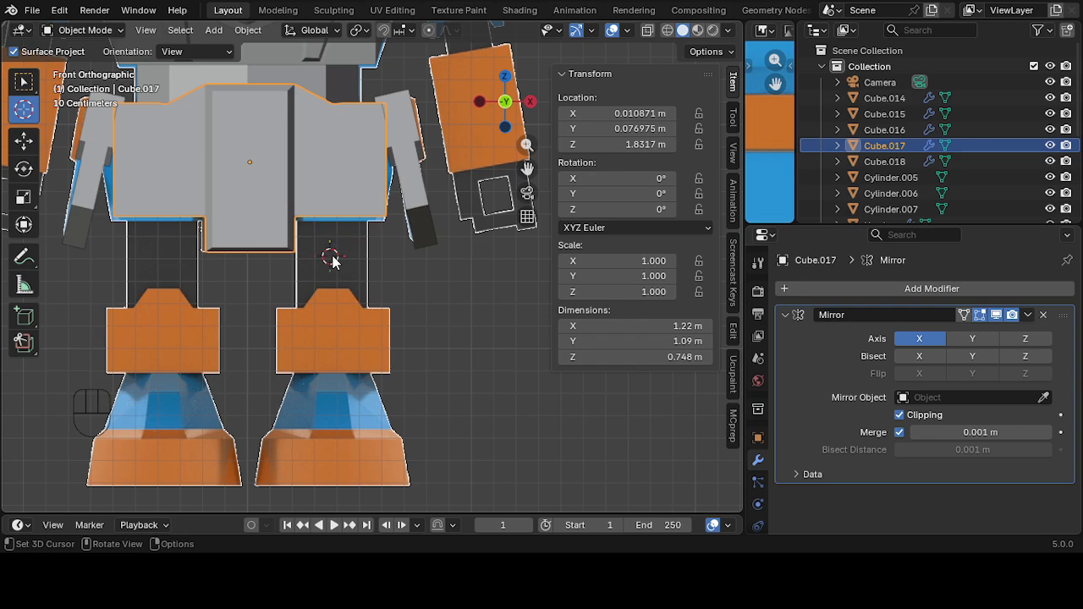
{"action": "left_click", "coordinate": [25, 142]}
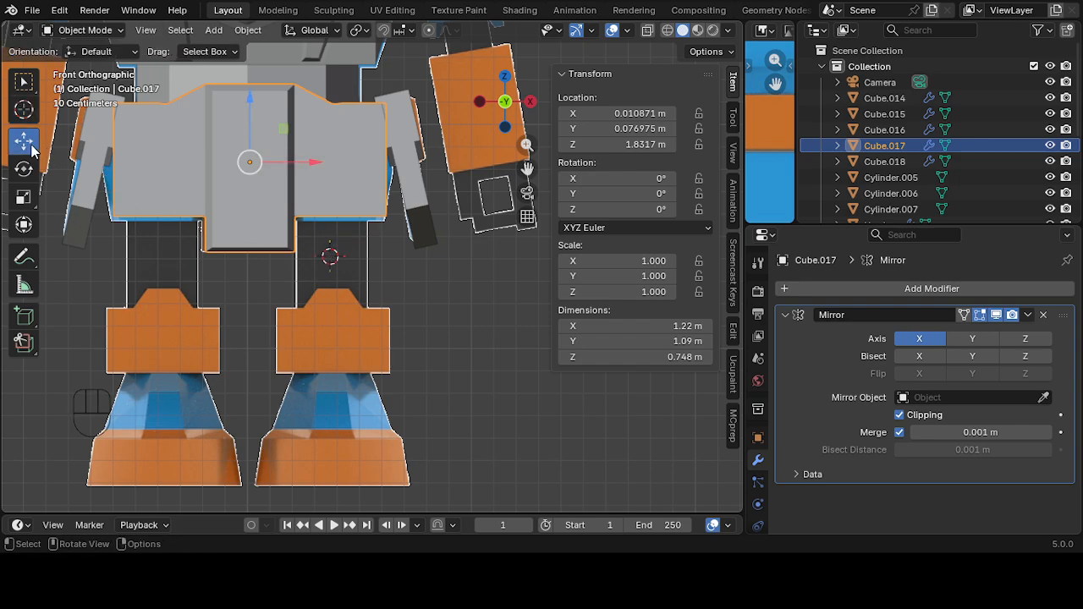
{"action": "right_click", "coordinate": [334, 278], "text": "shift"}
{"action": "right_click", "coordinate": [333, 251], "text": "shift"}
- Add a mesh cube at the 3D cursor and turn on X-ray display to see the reference leg through it
{"action": "left_click", "coordinate": [218, 32]}
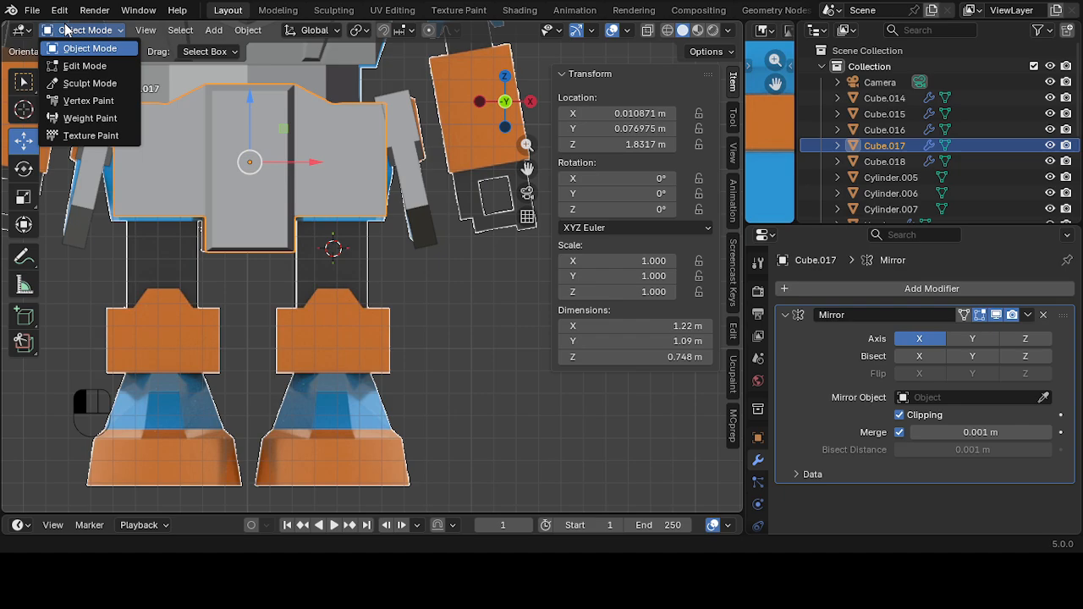
{"action": "left_click", "coordinate": [217, 32]}
{"action": "left_click", "coordinate": [217, 33]}
{"action": "mouse_move", "coordinate": [233, 51]}
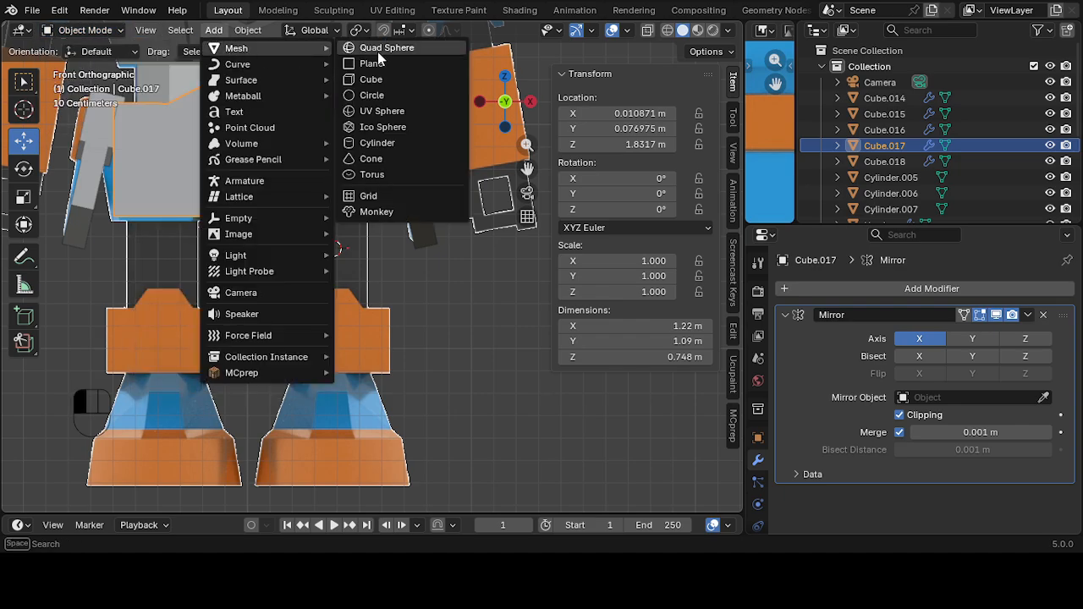
{"action": "left_click", "coordinate": [406, 79]}
{"action": "scroll", "coordinate": [479, 332], "scroll_direction": "down", "scroll_amount": 1}
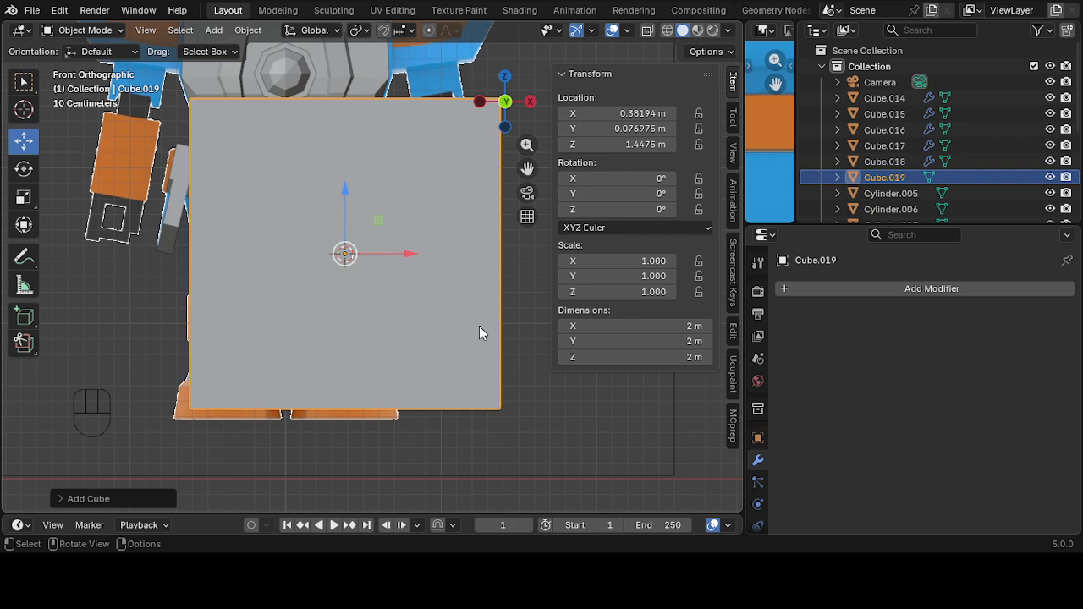
{"action": "left_click", "coordinate": [648, 31]}
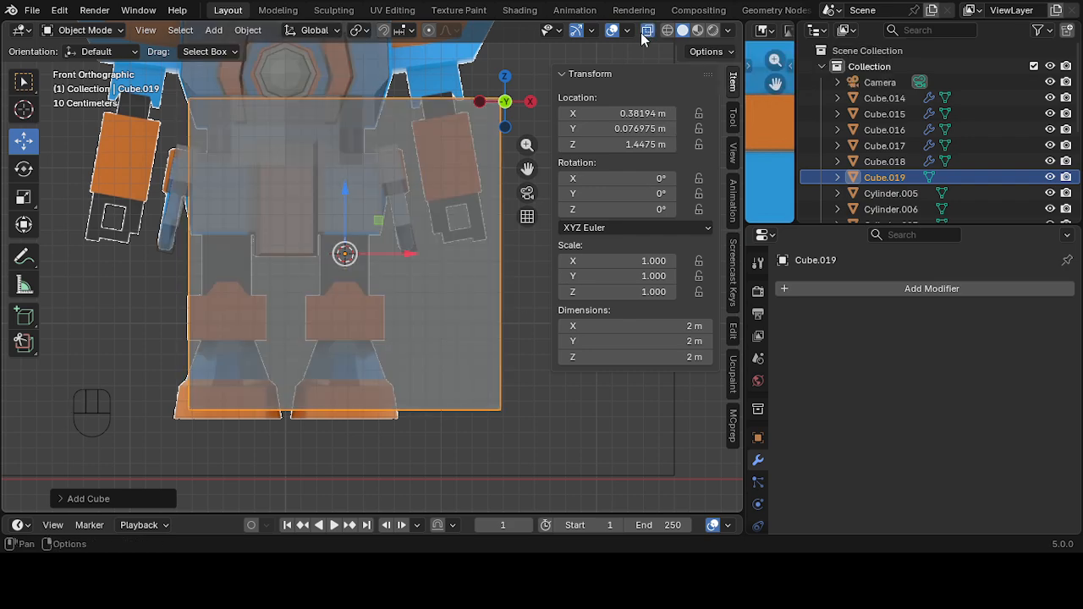
- Scale the new cube down to about 0.325 m to match the thigh width and stretch it along Z to about 0.525 m
{"action": "left_click", "coordinate": [26, 200]}
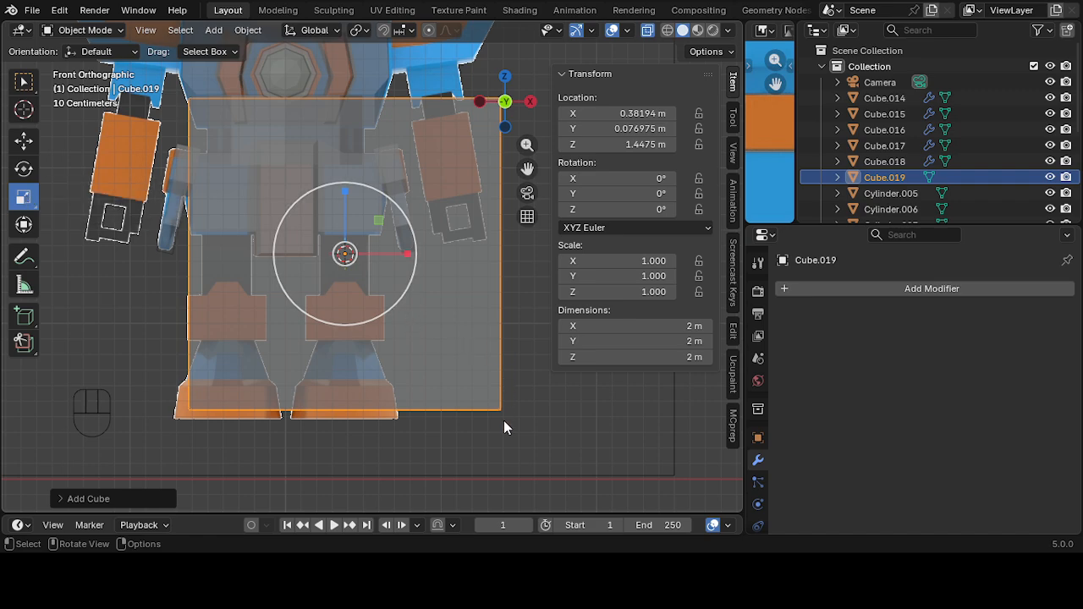
{"action": "key", "text": "s"}
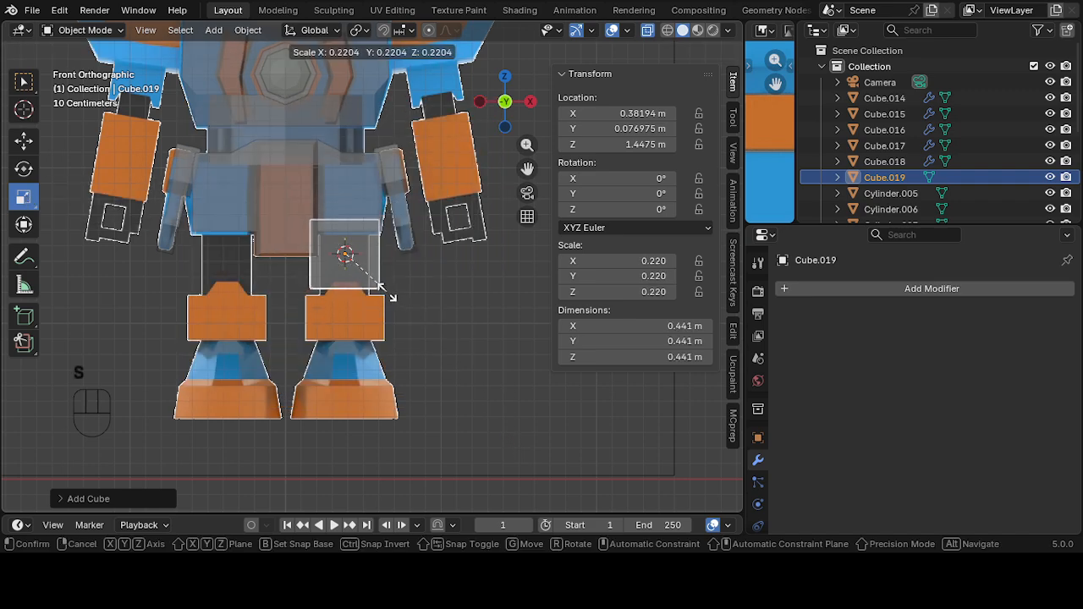
{"action": "left_click", "coordinate": [370, 286]}
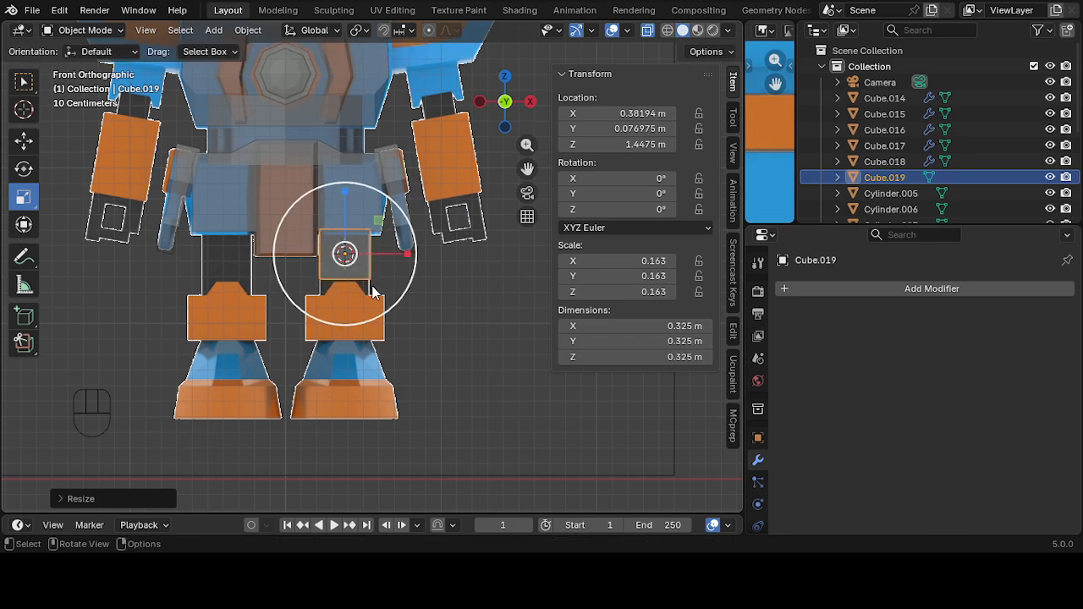
{"action": "scroll", "coordinate": [373, 245], "scroll_direction": "up", "scroll_amount": 2}
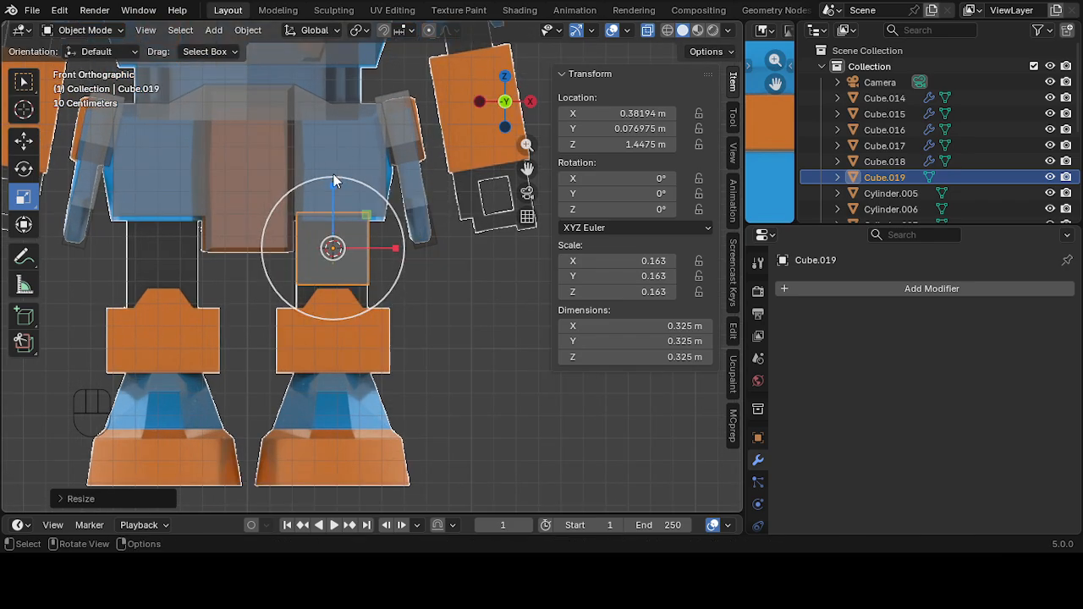
{"action": "key", "text": "s"}
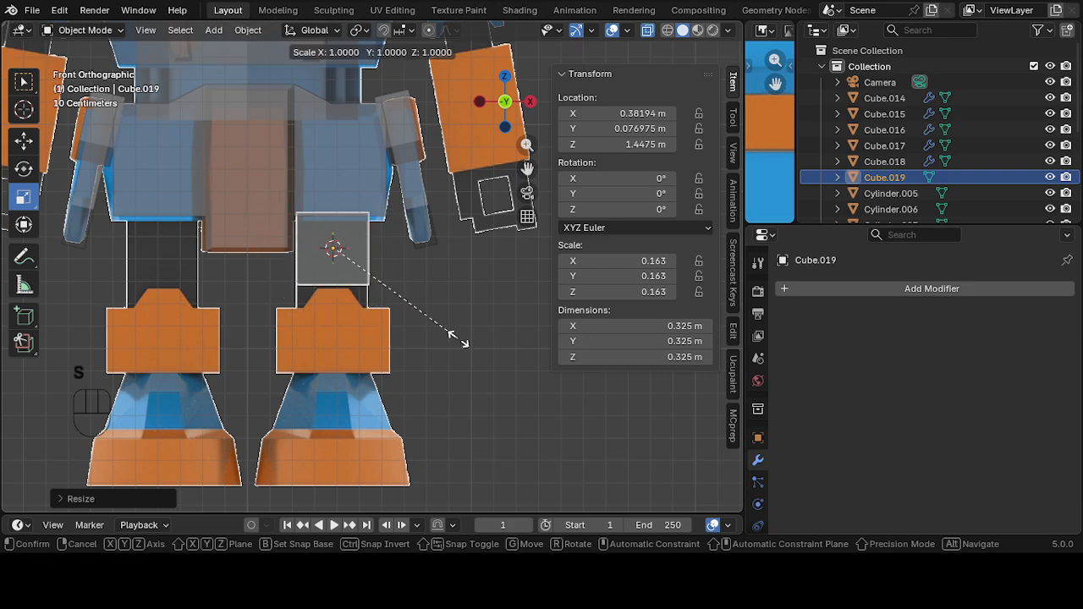
{"action": "key", "text": "z"}
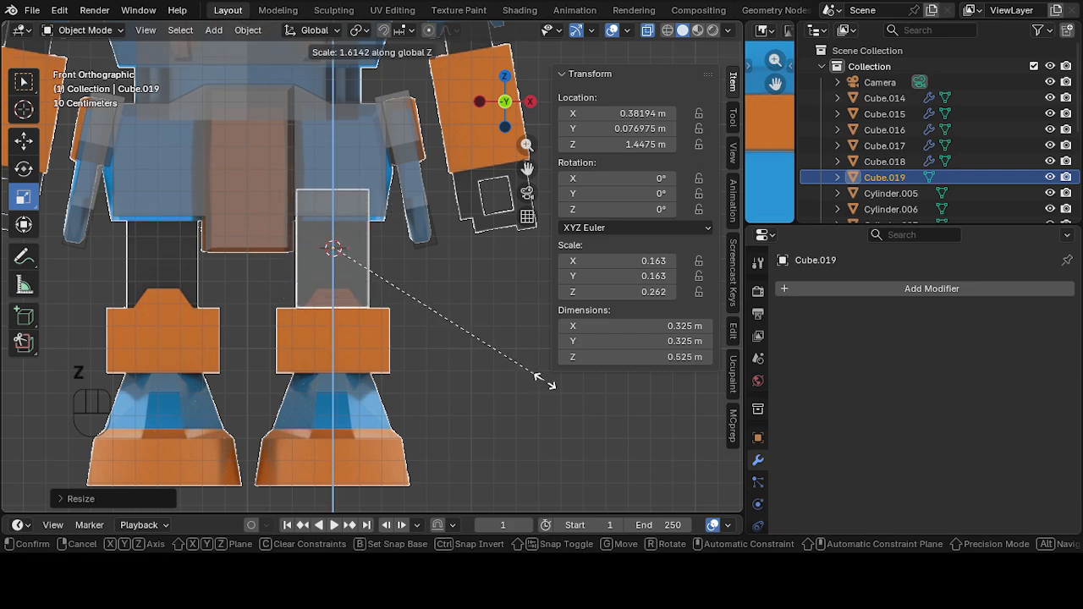
{"action": "left_click", "coordinate": [543, 380]}
- Align the thigh cube with the reference leg by moving it to about Y 0.104 m and Z 1.368 m
{"action": "left_click", "coordinate": [530, 101]}
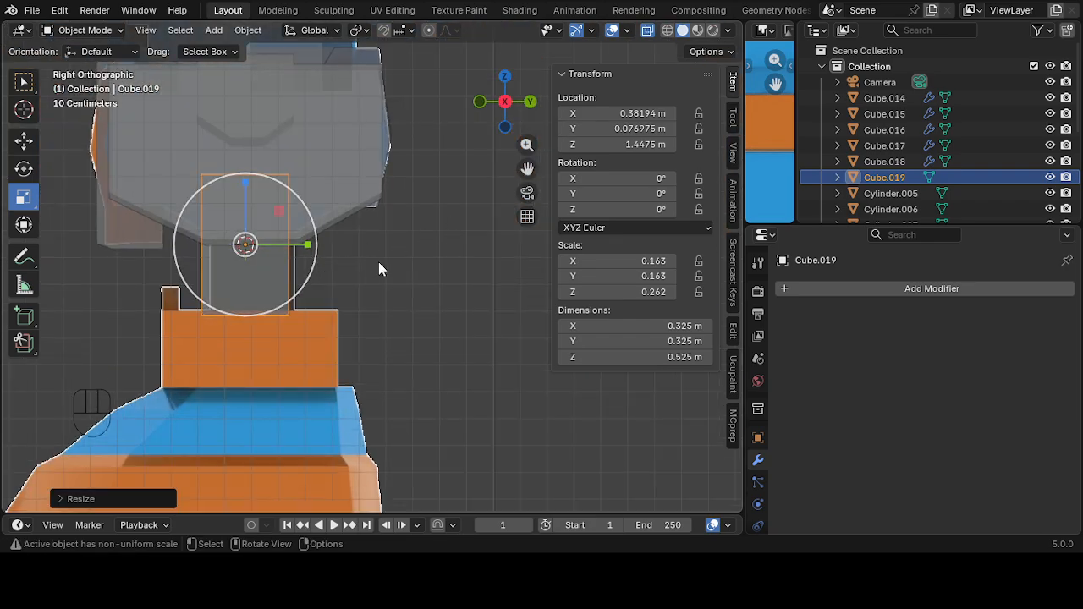
{"action": "left_click", "coordinate": [24, 141]}
{"action": "left_click_drag", "start_coordinate": [315, 246], "coordinate": [325, 247]}
{"action": "left_click_drag", "start_coordinate": [251, 190], "coordinate": [244, 250]}
{"action": "middle_click_drag", "start_coordinate": [245, 251], "coordinate": [391, 254]}
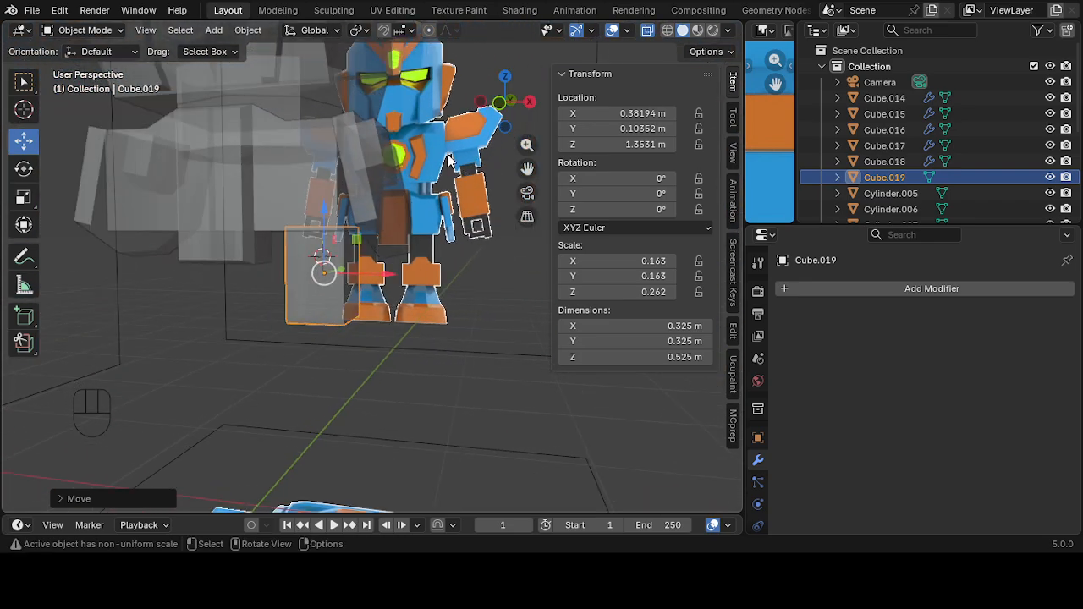
{"action": "left_click", "coordinate": [497, 102]}
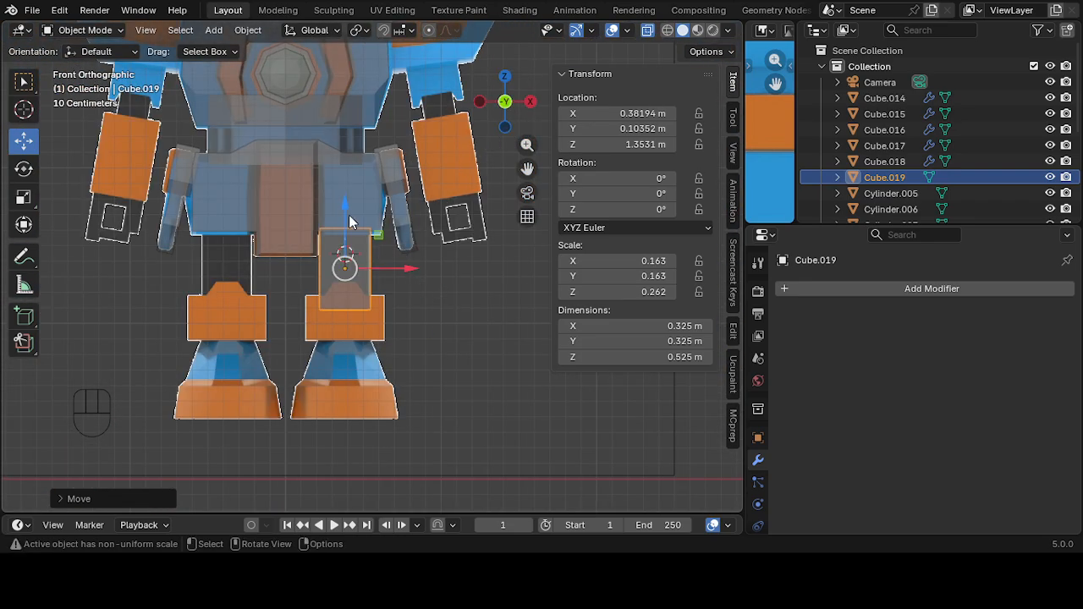
{"action": "left_click_drag", "start_coordinate": [342, 205], "coordinate": [342, 202]}
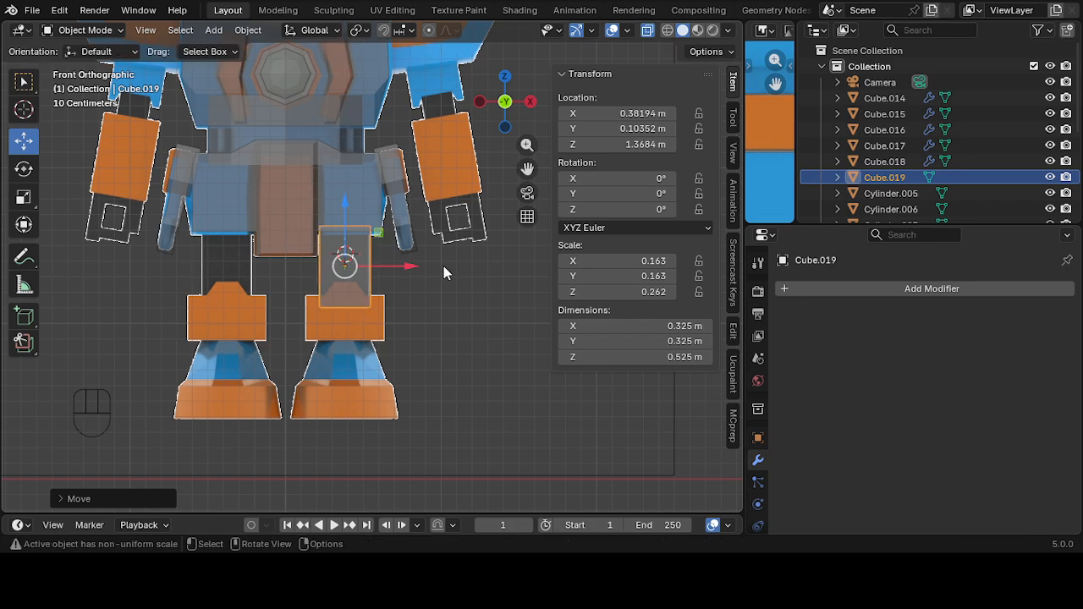
- Apply the scale of the thigh cube Cube.019
{"action": "left_click", "coordinate": [248, 30]}
{"action": "mouse_move", "coordinate": [285, 110]}
{"action": "left_click", "coordinate": [423, 140]}
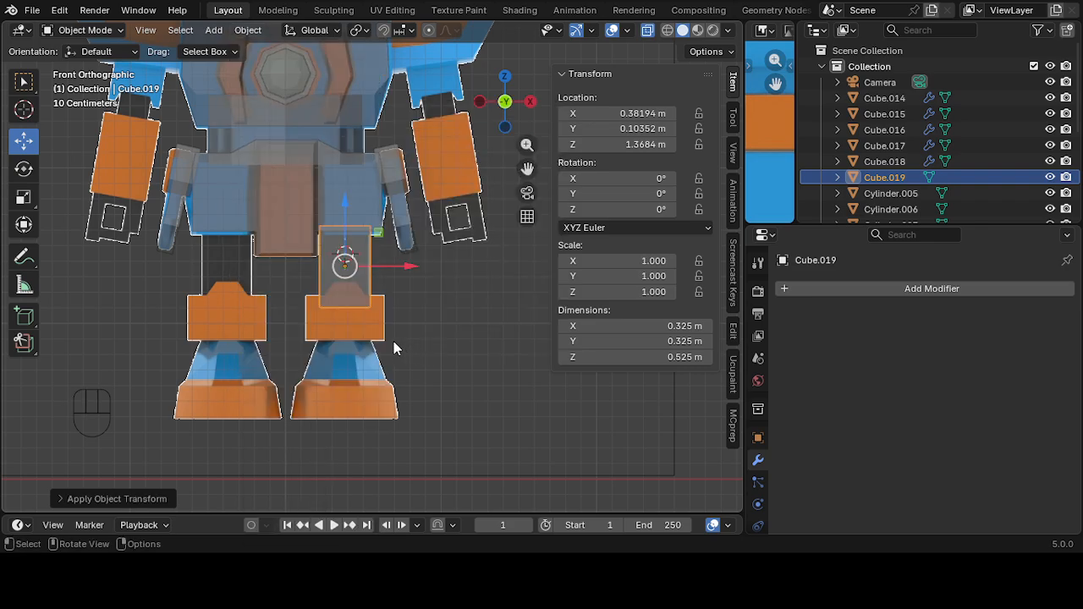
{"action": "left_click", "coordinate": [351, 333]}
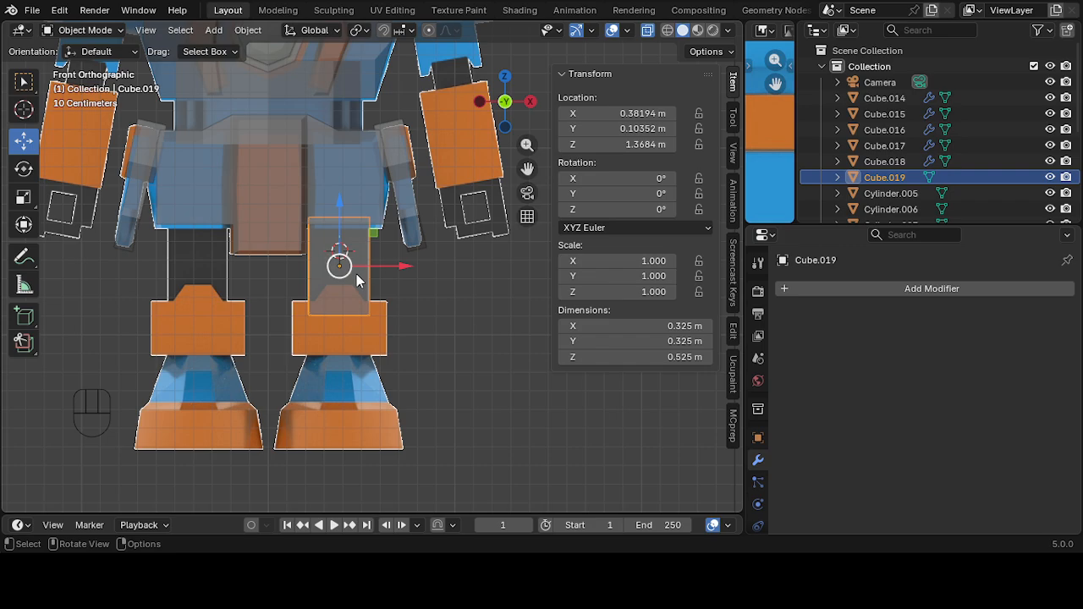
- Duplicate the thigh cube and lower the copy along Z to about 1.024 m, over the reference knee armour
{"action": "left_click", "coordinate": [247, 30]}
{"action": "left_click", "coordinate": [295, 154]}
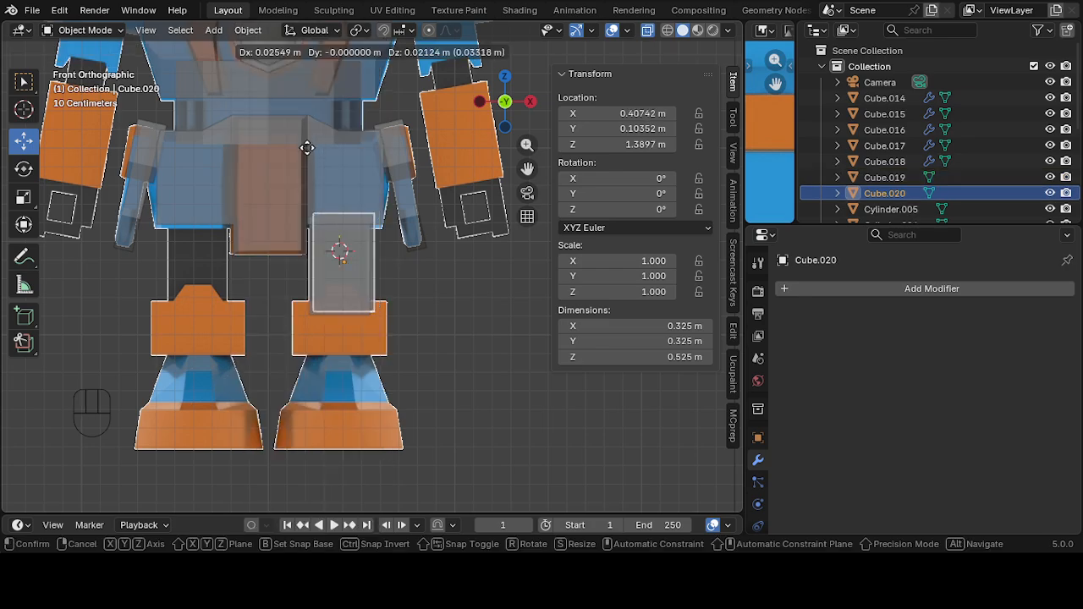
{"action": "right_click", "coordinate": [307, 167]}
{"action": "left_click_drag", "start_coordinate": [347, 203], "coordinate": [377, 284]}
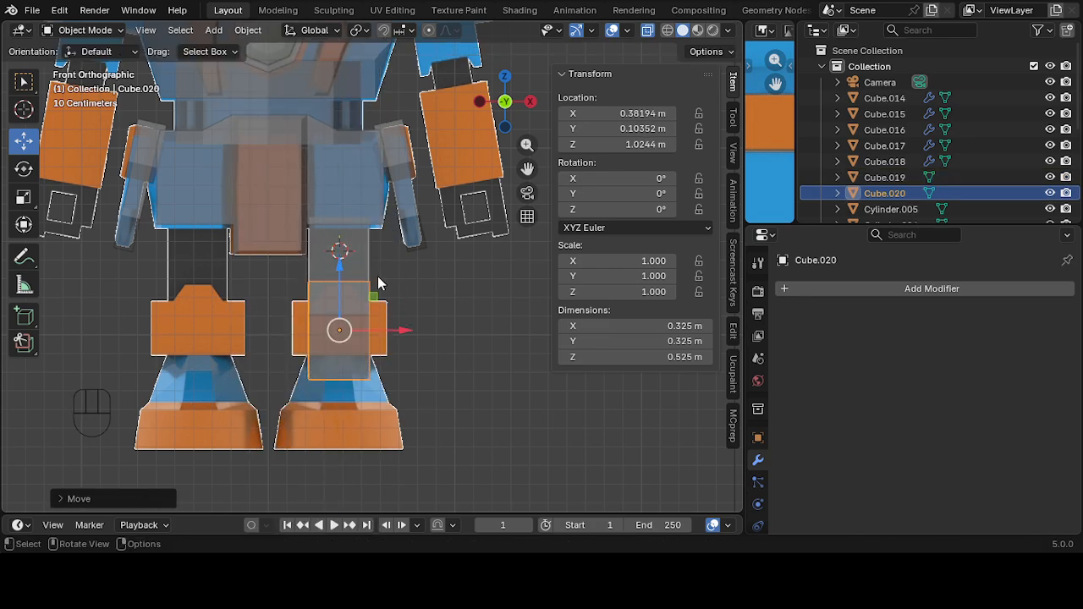
- Scale the copied cube to about 0.512 m in X, 0.584 m in Y and 0.287 m in Z to fit the knee armour
{"action": "left_click", "coordinate": [24, 198]}
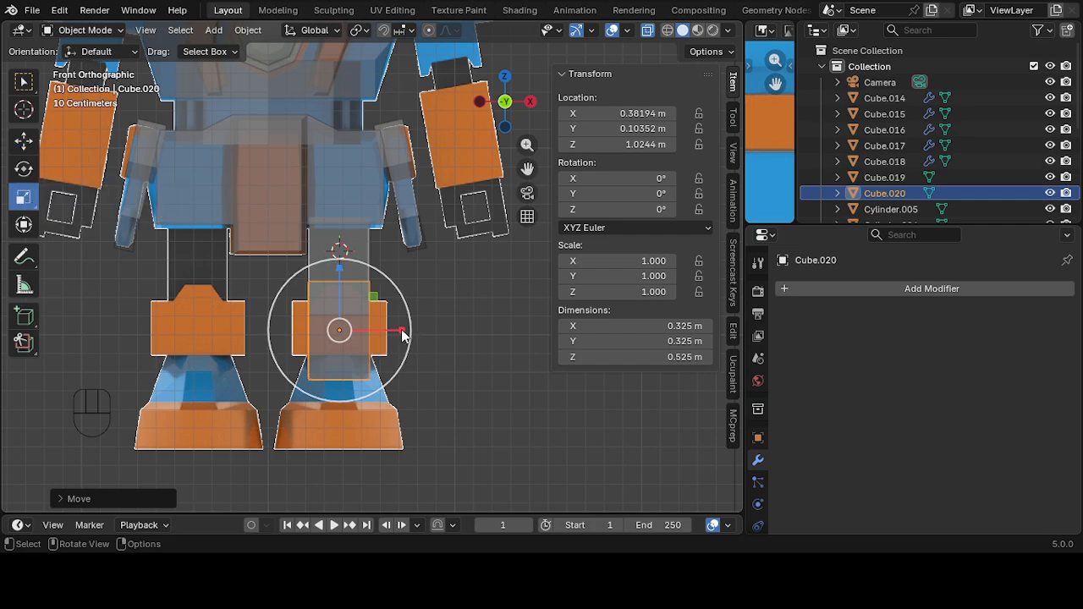
{"action": "left_click_drag", "start_coordinate": [403, 335], "coordinate": [437, 334]}
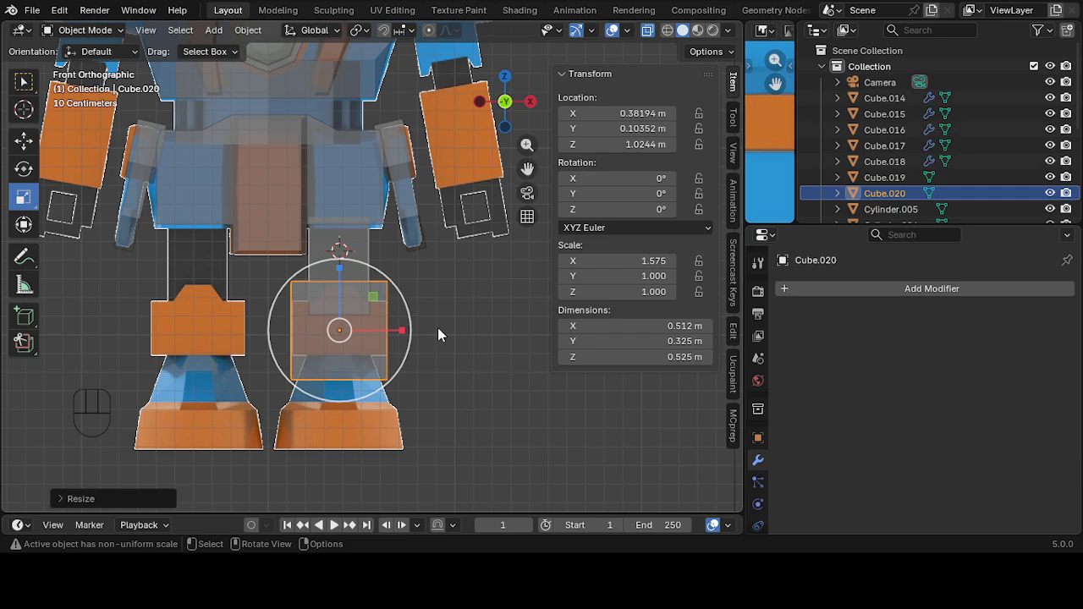
{"action": "left_click_drag", "start_coordinate": [341, 269], "coordinate": [403, 328]}
{"action": "left_click", "coordinate": [530, 101]}
- Raise the knee block to about Z 1.050 m and stretch it along Y to about 0.632 m in the side view
{"action": "left_click", "coordinate": [24, 141]}
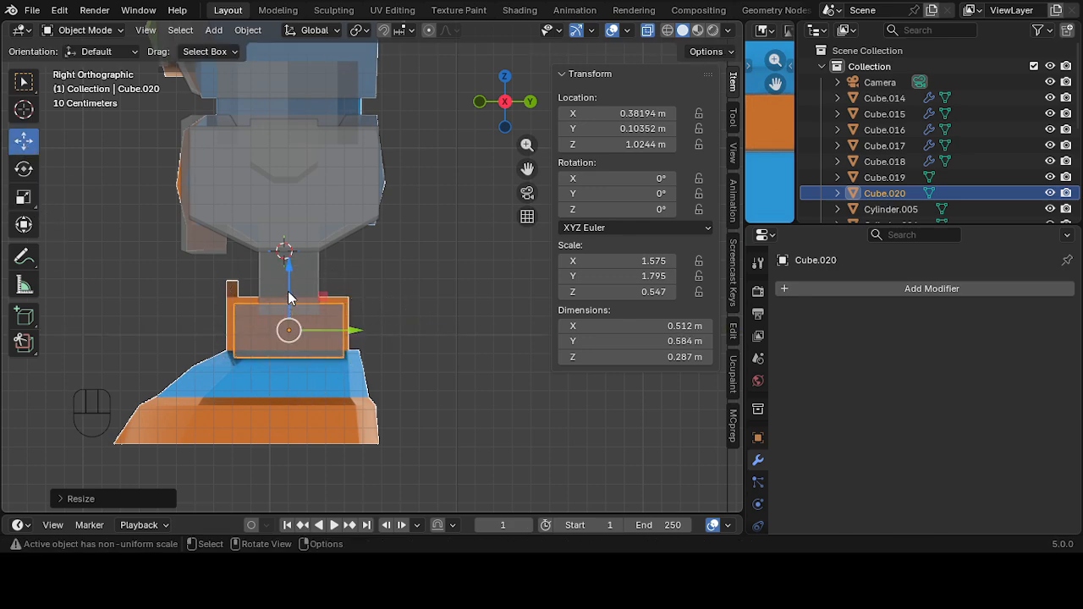
{"action": "left_click_drag", "start_coordinate": [289, 273], "coordinate": [289, 266]}
{"action": "left_click", "coordinate": [24, 196]}
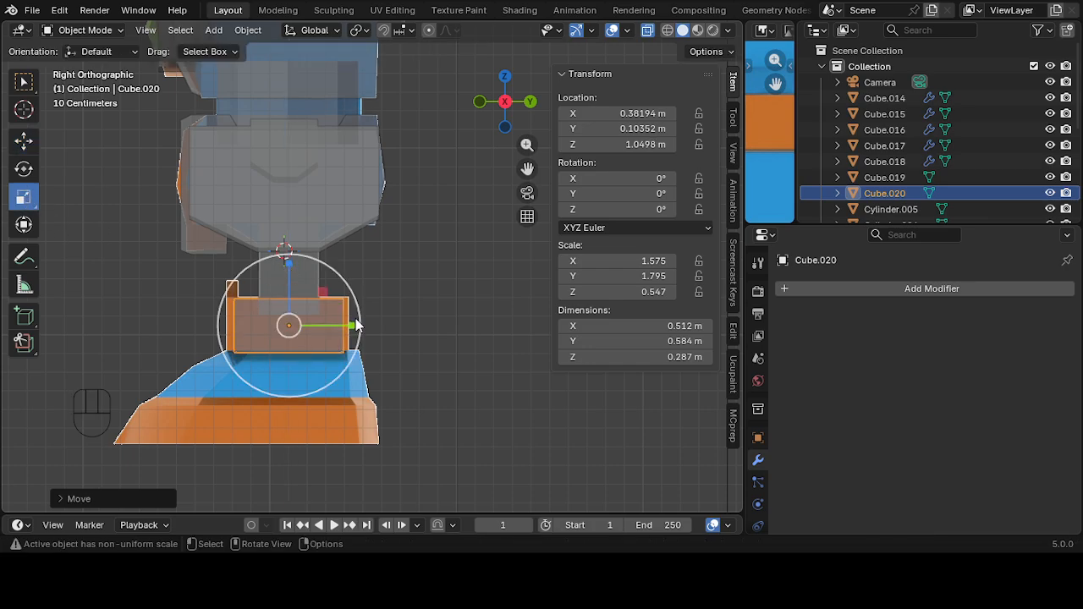
{"action": "left_click_drag", "start_coordinate": [355, 325], "coordinate": [362, 324]}
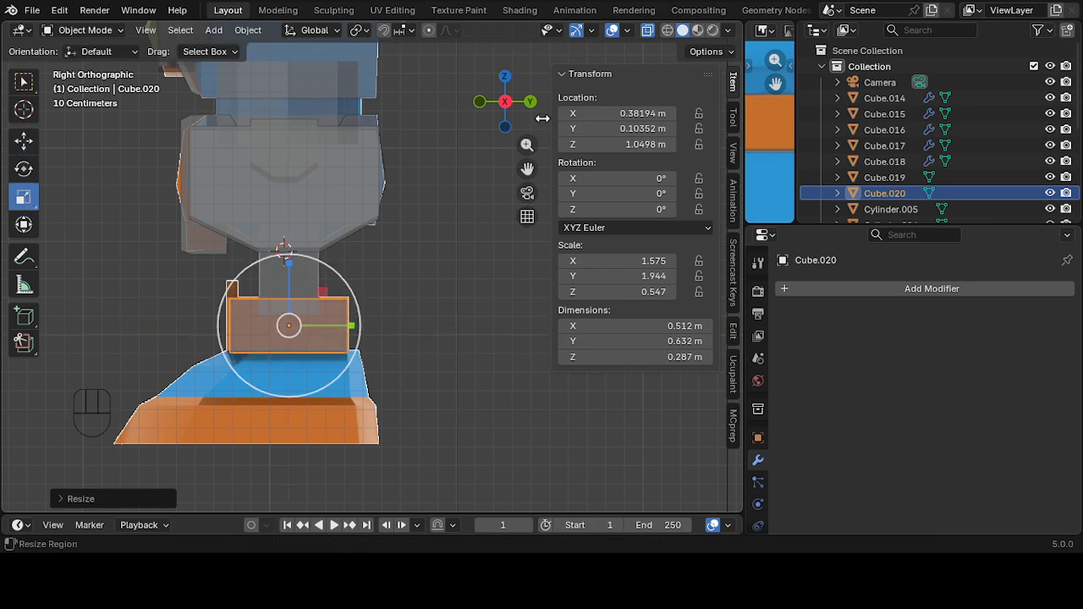
{"action": "left_click", "coordinate": [479, 101]}
{"action": "left_click", "coordinate": [531, 102]}
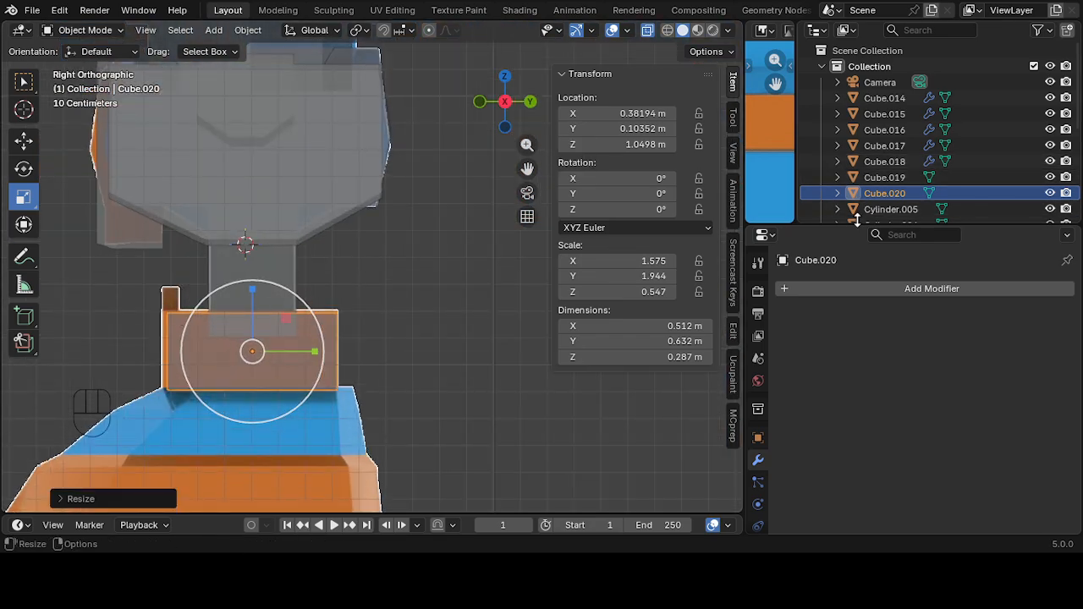
- Enlarge the image editor and show gundamlp1.png in it, framed on the knee and lower leg
{"action": "left_click_drag", "start_coordinate": [888, 225], "coordinate": [888, 376]}
{"action": "left_click_drag", "start_coordinate": [797, 265], "coordinate": [1054, 254]}
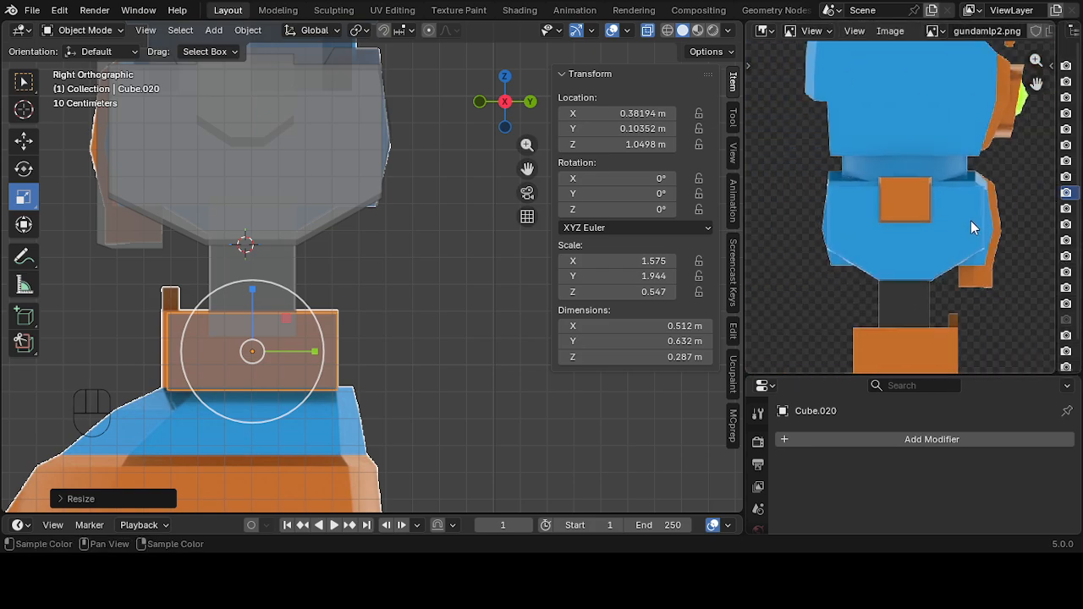
{"action": "left_click", "coordinate": [935, 30]}
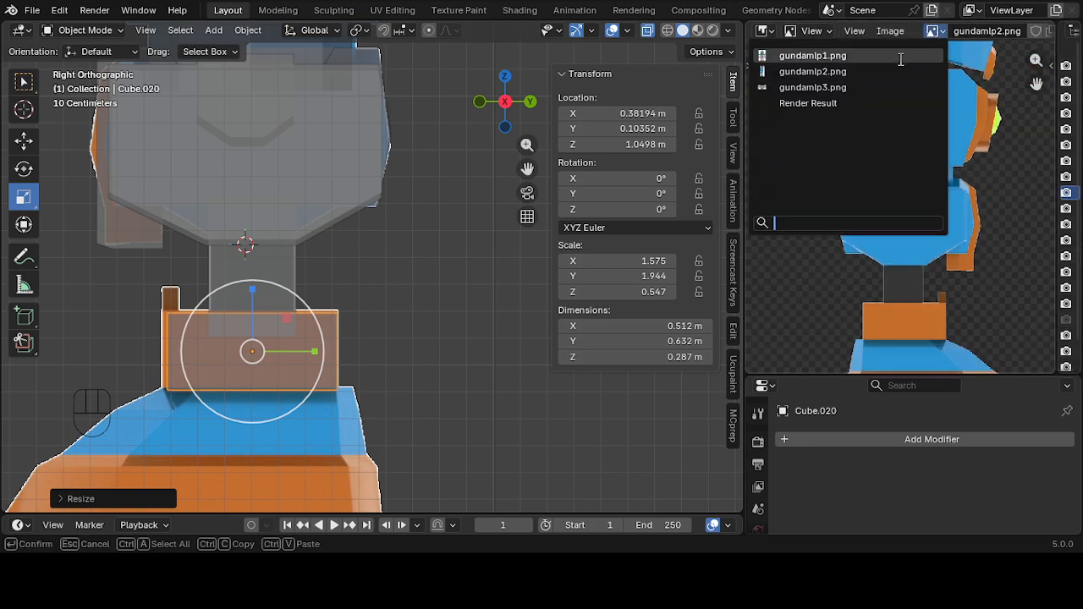
{"action": "left_click", "coordinate": [931, 56]}
{"action": "scroll", "coordinate": [900, 154], "scroll_direction": "up", "scroll_amount": 3}
{"action": "scroll", "coordinate": [900, 155], "scroll_direction": "down", "scroll_amount": 1}
{"action": "middle_click_drag", "start_coordinate": [954, 201], "coordinate": [873, 210], "text": "shift"}
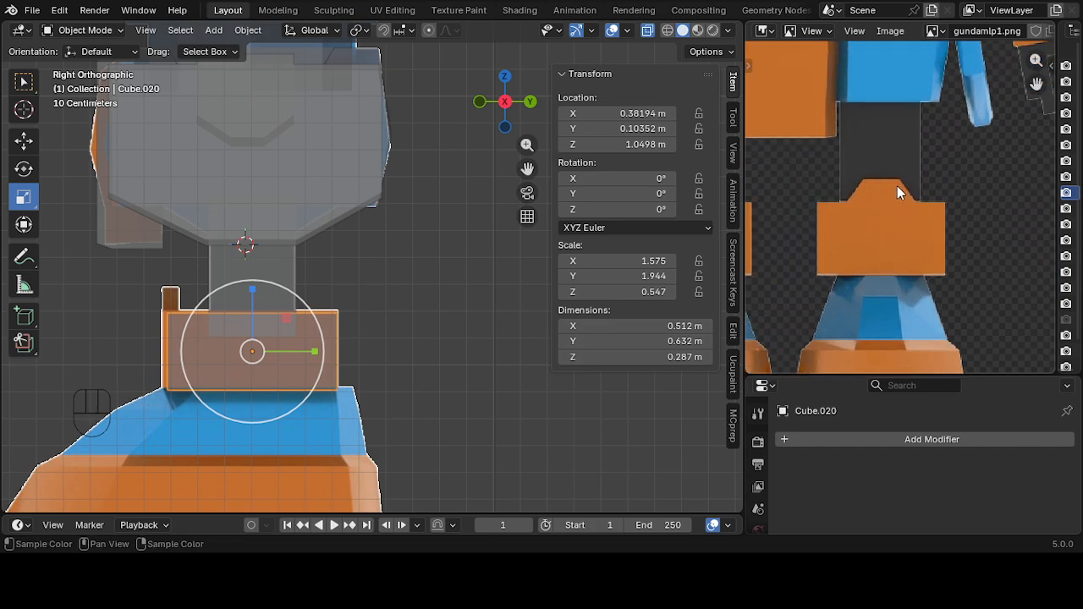
- Apply the scale of the knee block
{"action": "scroll", "coordinate": [366, 316], "scroll_direction": "up", "scroll_amount": 2}
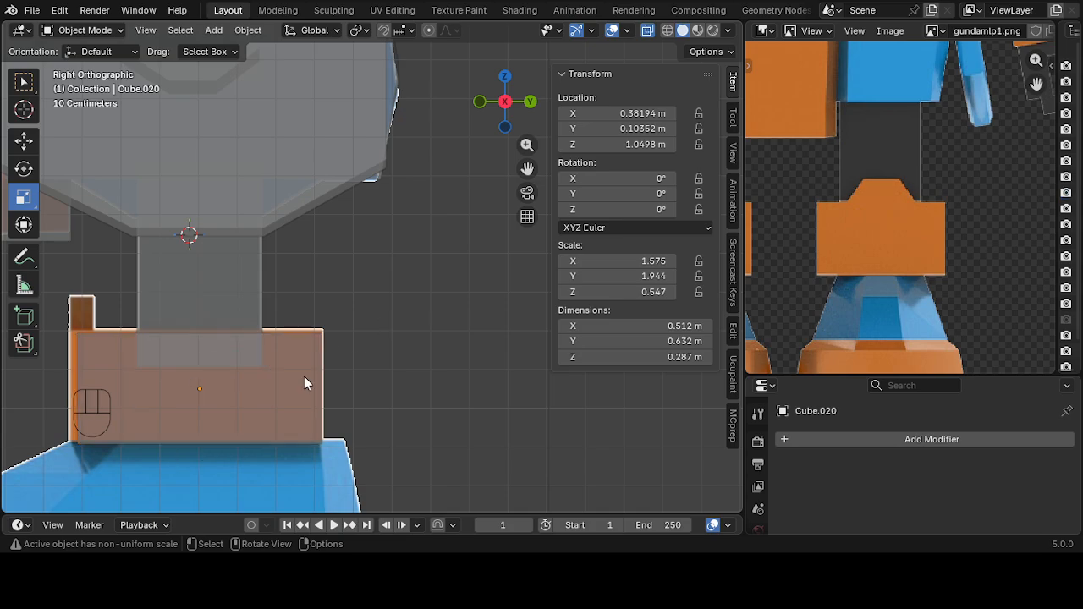
{"action": "middle_click_drag", "start_coordinate": [334, 360], "coordinate": [356, 343]}
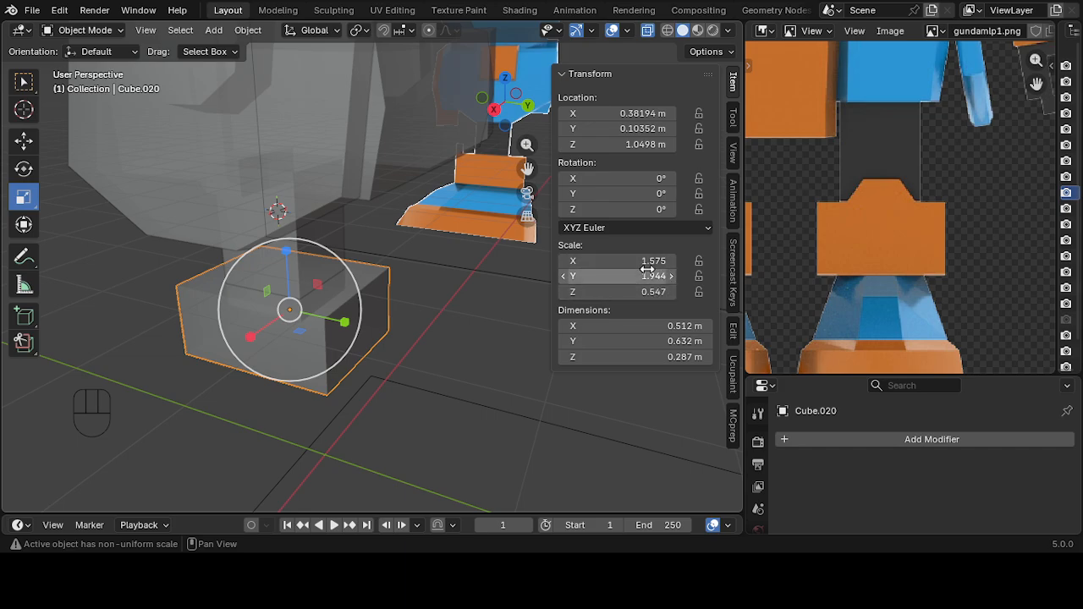
{"action": "left_click", "coordinate": [248, 31]}
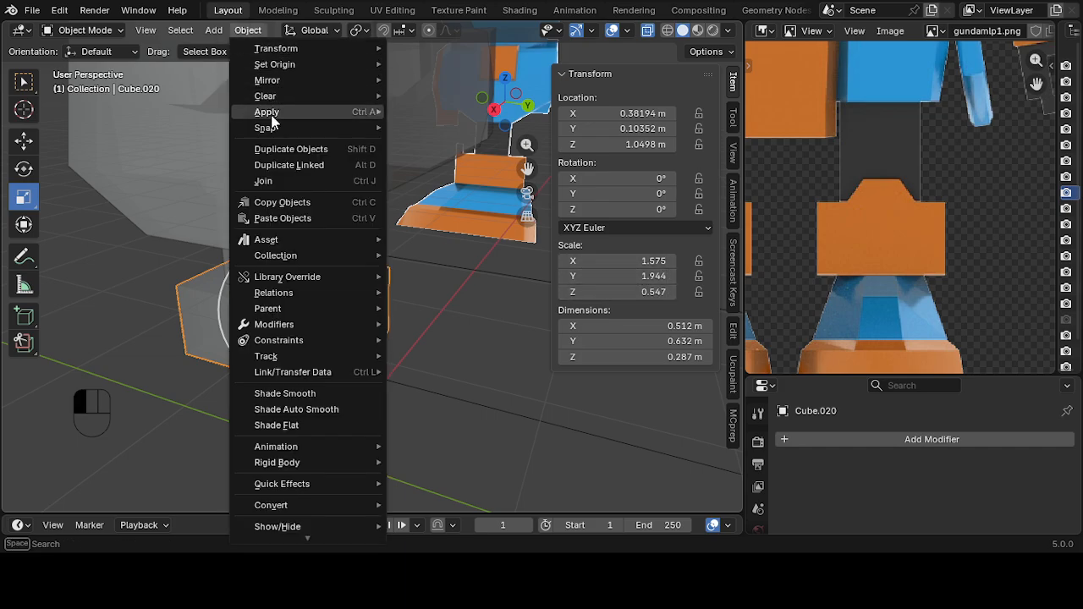
{"action": "mouse_move", "coordinate": [269, 114]}
{"action": "left_click", "coordinate": [456, 142]}
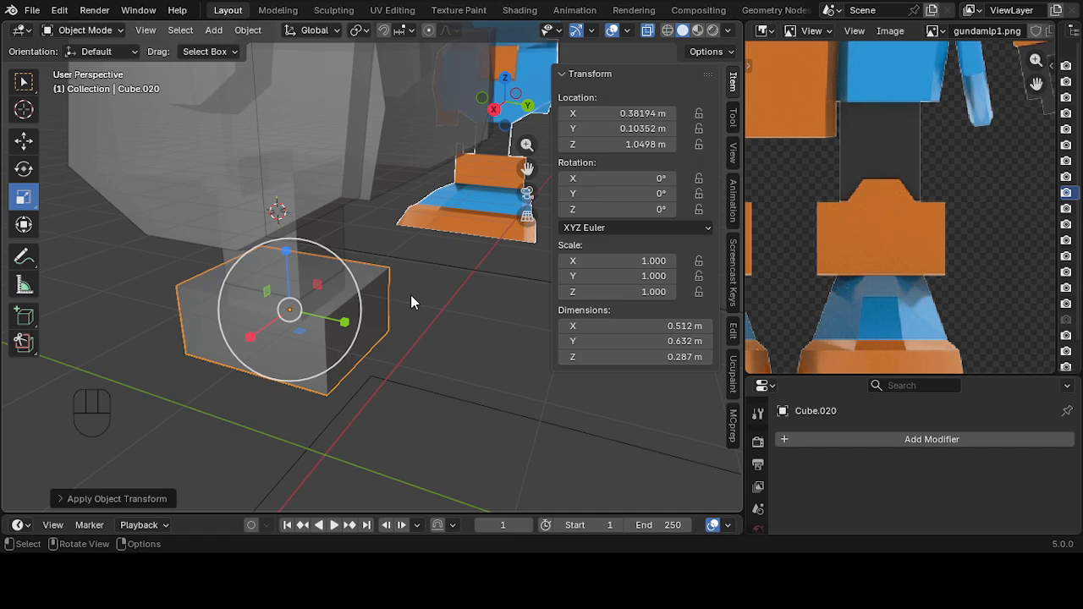
- In Edit Mode, add two vertical loop cuts to the knee block at about X -0.120 m and X 0.117 m, matching the raised kneecap's base
{"action": "left_click", "coordinate": [82, 30]}
{"action": "left_click", "coordinate": [81, 65]}
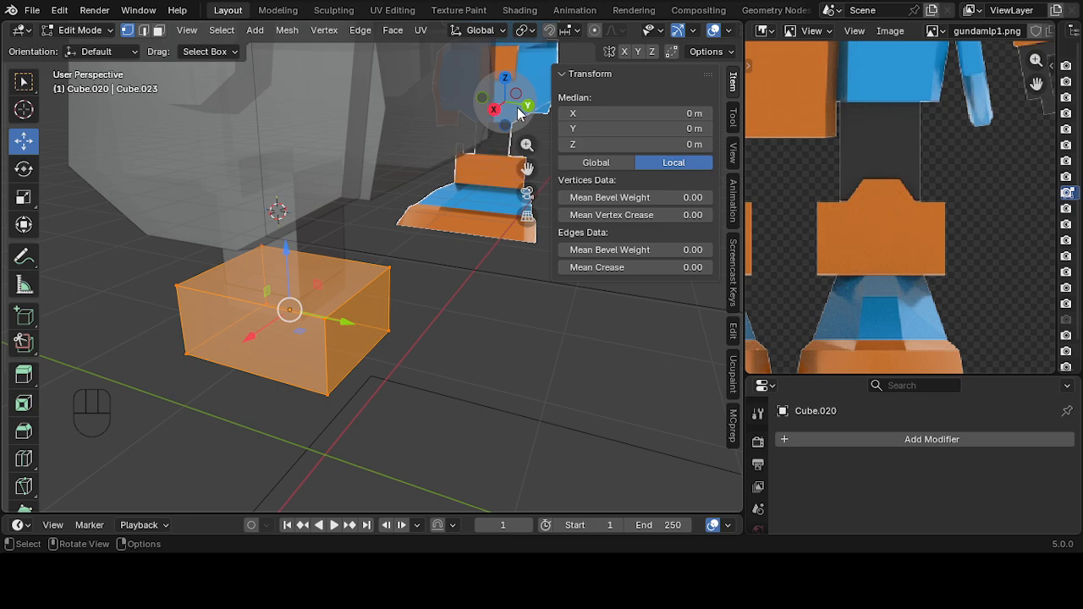
{"action": "left_click", "coordinate": [483, 100]}
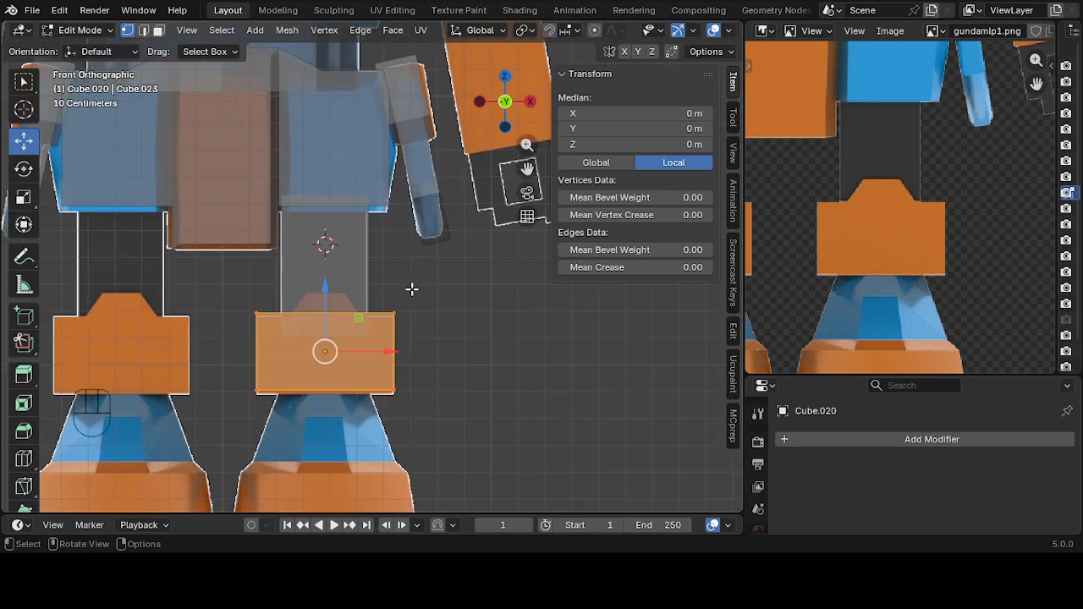
{"action": "middle_click_drag", "start_coordinate": [411, 291], "coordinate": [438, 243], "text": "shift"}
{"action": "scroll", "coordinate": [290, 264], "scroll_direction": "up", "scroll_amount": 2}
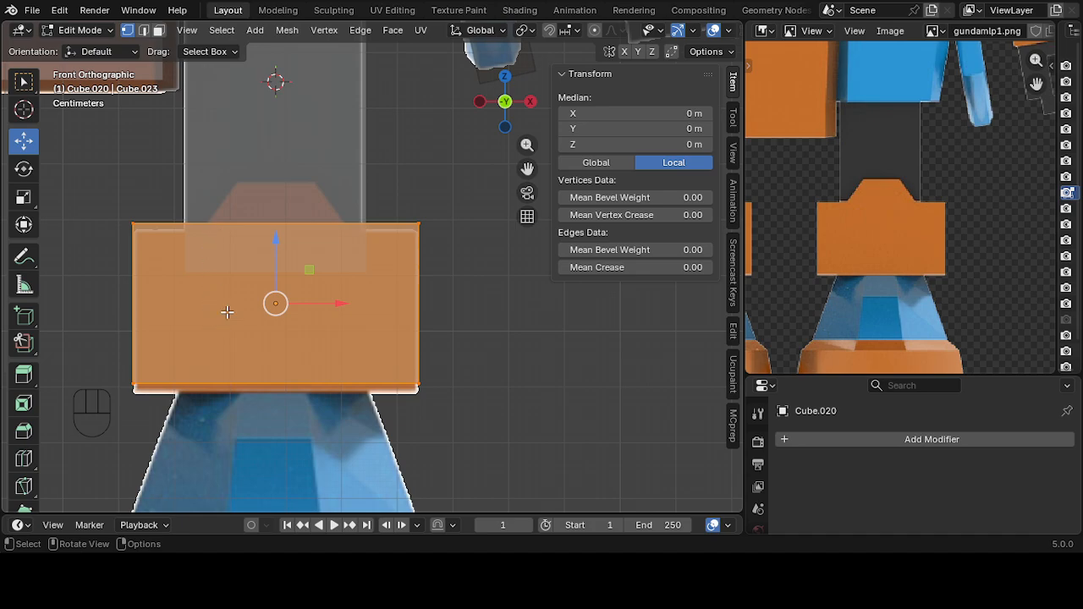
{"action": "key", "text": "ctrl+r"}
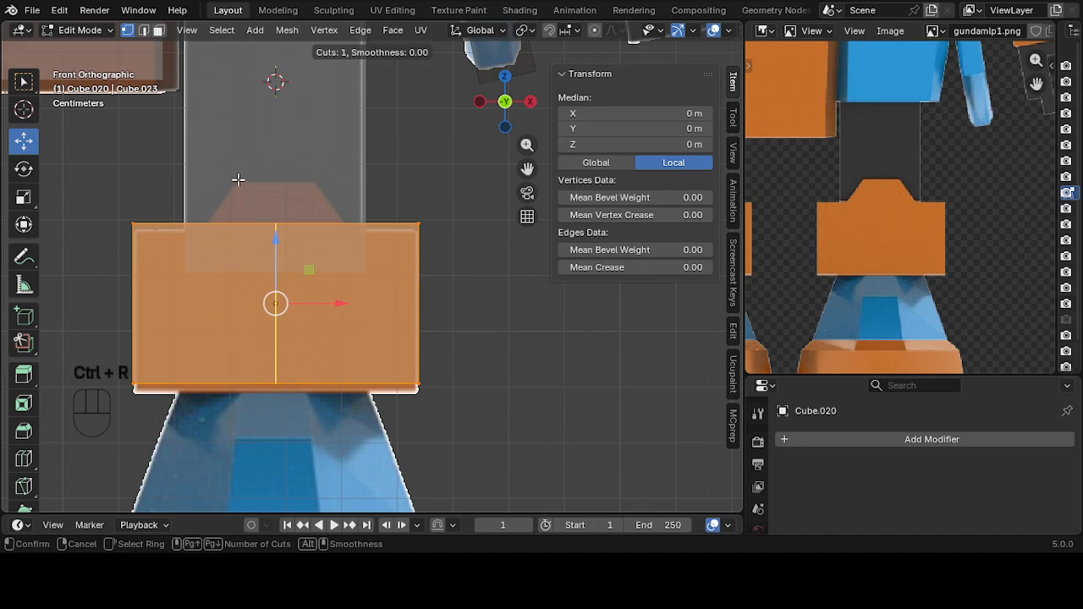
{"action": "left_click", "coordinate": [267, 250]}
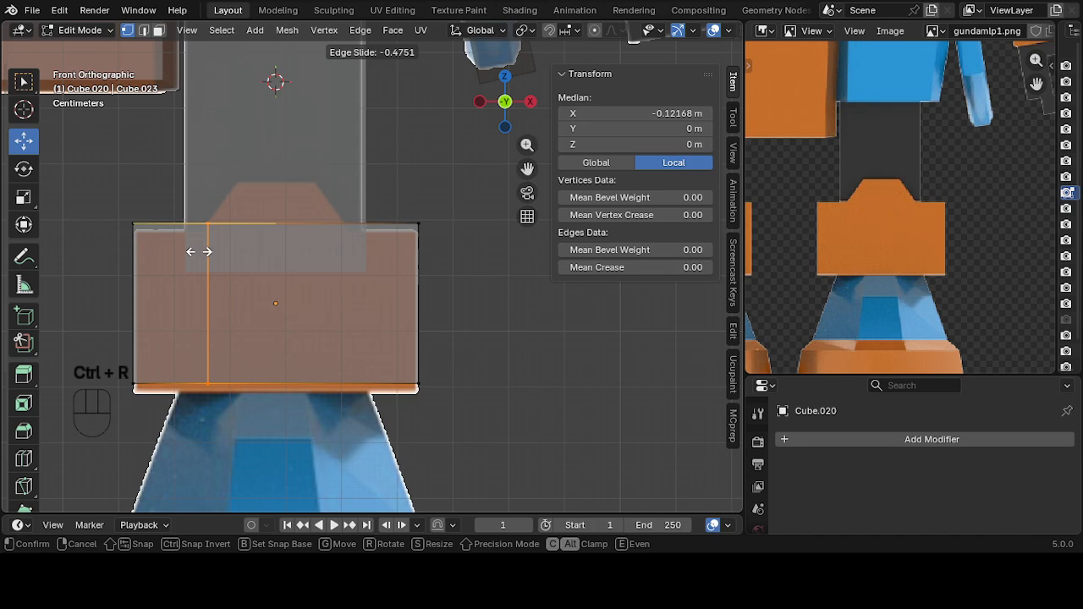
{"action": "left_click", "coordinate": [200, 250]}
{"action": "key", "text": "ctrl+r"}
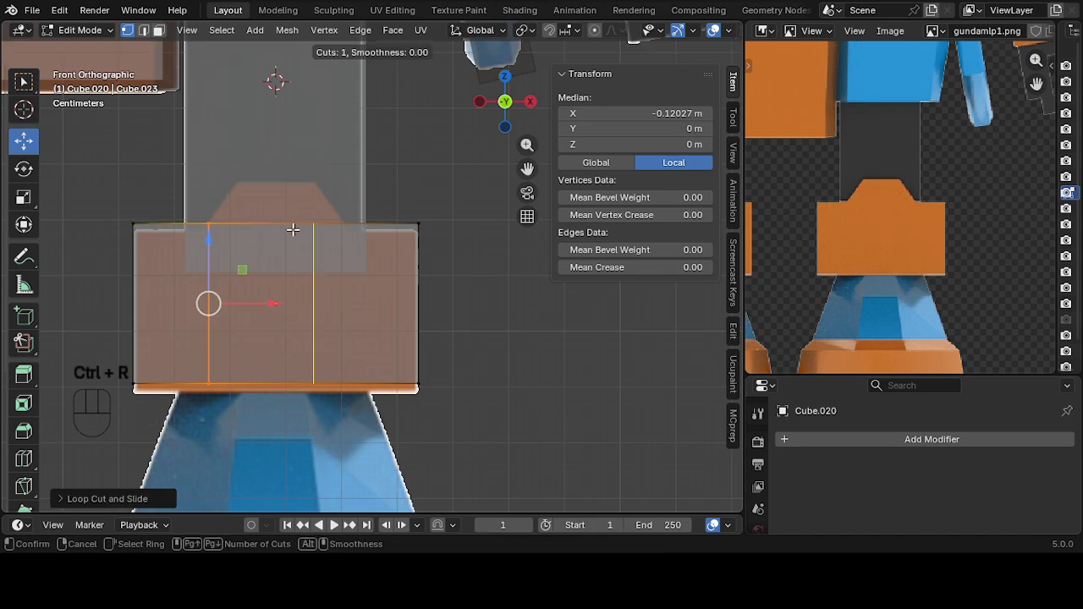
{"action": "left_click", "coordinate": [309, 240]}
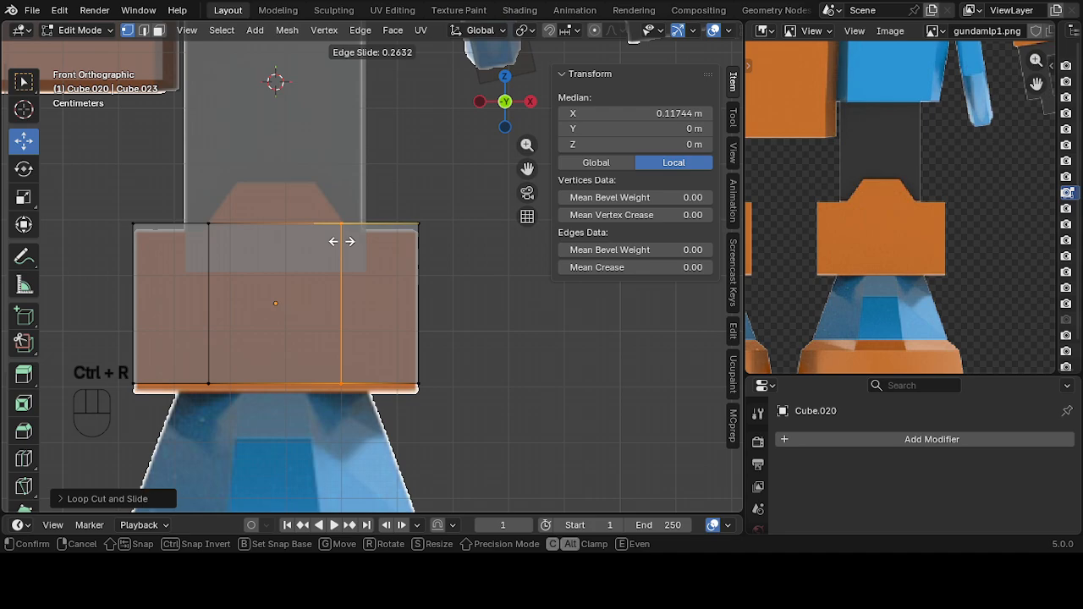
{"action": "left_click", "coordinate": [342, 241]}
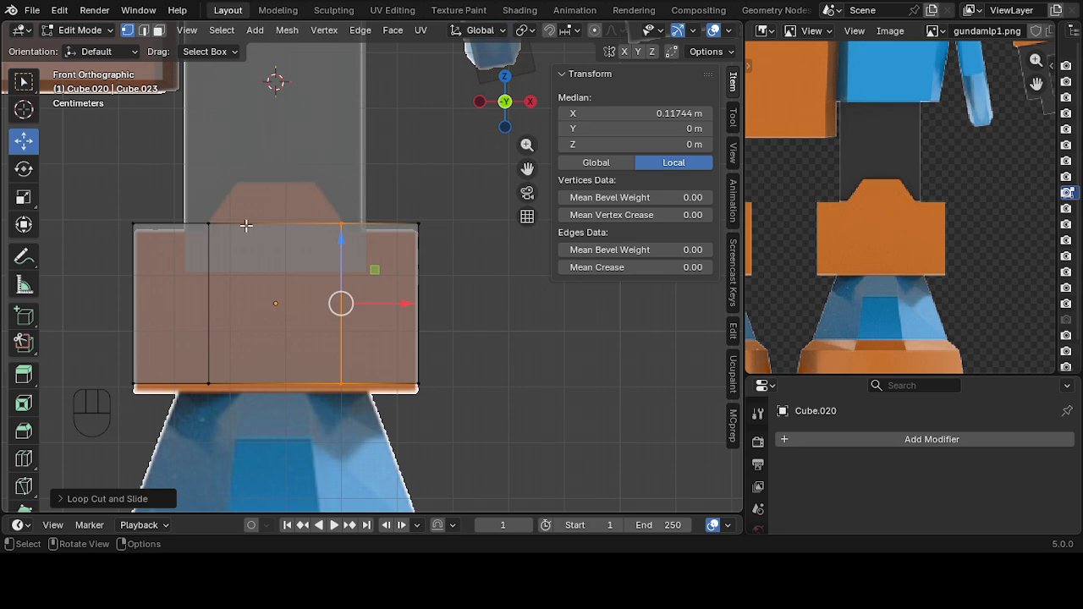
{"action": "key", "text": "ctrl+r"}
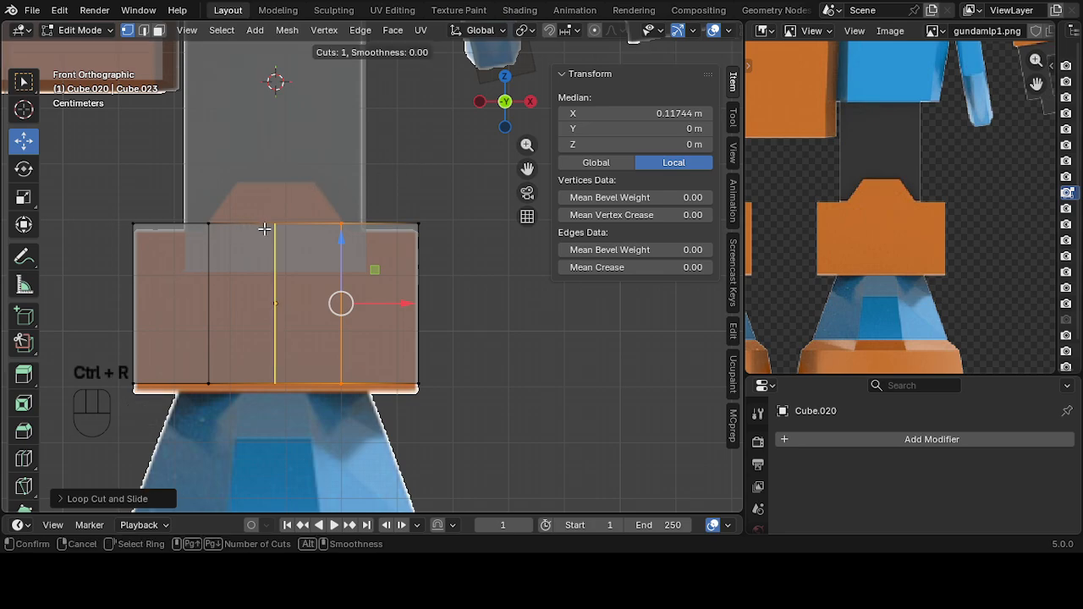
{"action": "left_click", "coordinate": [259, 228]}
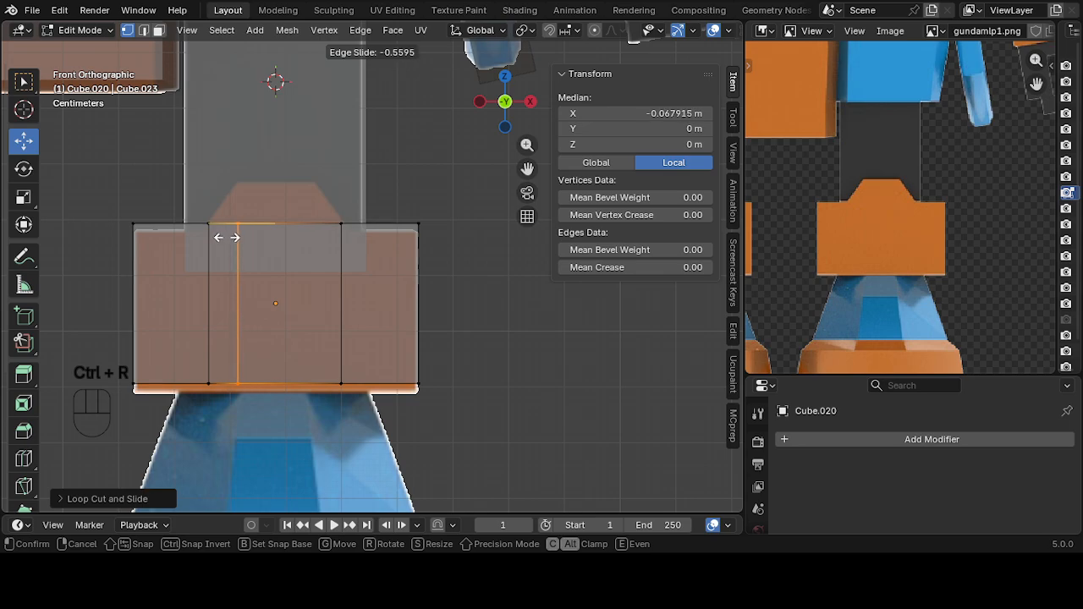
{"action": "right_click", "coordinate": [230, 237]}
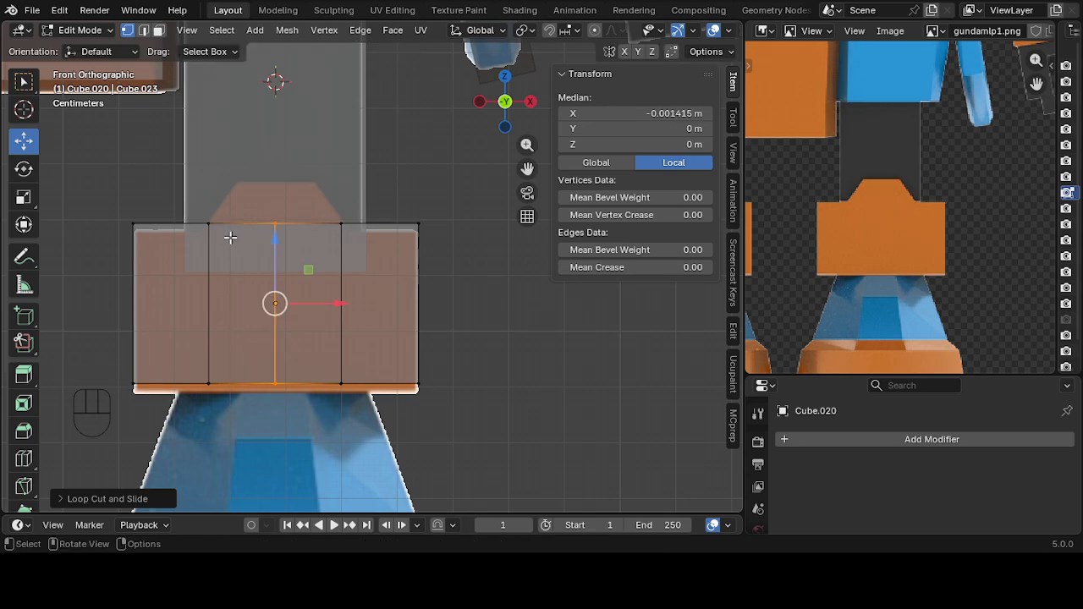
{"action": "key", "text": "ctrl+z"}
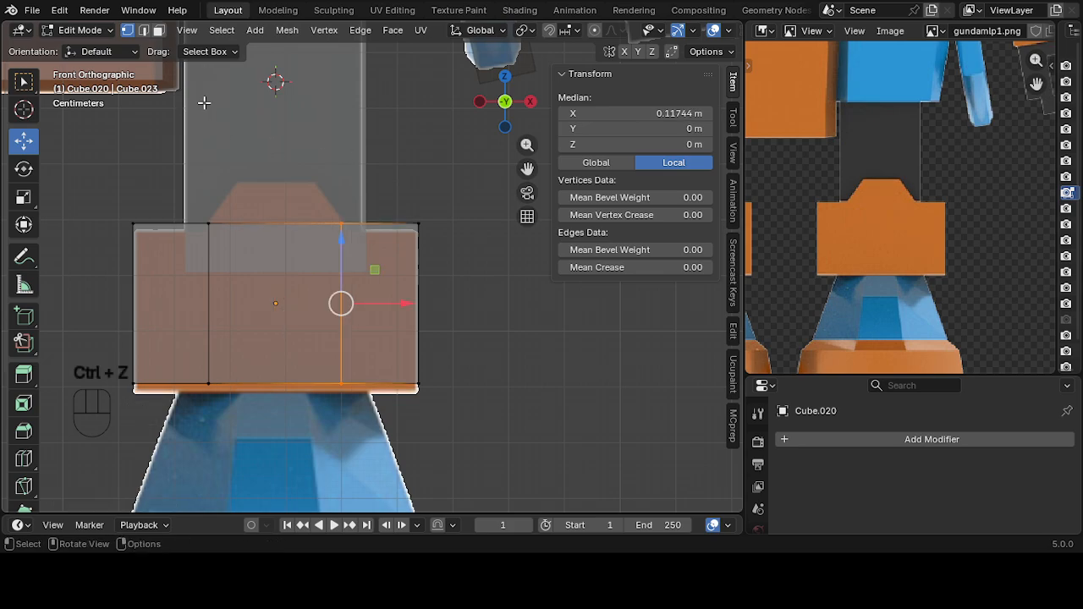
- Add a loop cut near the front of the knee block at about Y -0.259 m, matching the kneecap's thickness in the side view
{"action": "left_click", "coordinate": [533, 104]}
{"action": "scroll", "coordinate": [253, 245], "scroll_direction": "down", "scroll_amount": 3}
{"action": "middle_click_drag", "start_coordinate": [228, 237], "coordinate": [376, 235], "text": "shift"}
{"action": "scroll", "coordinate": [376, 235], "scroll_direction": "up", "scroll_amount": 4}
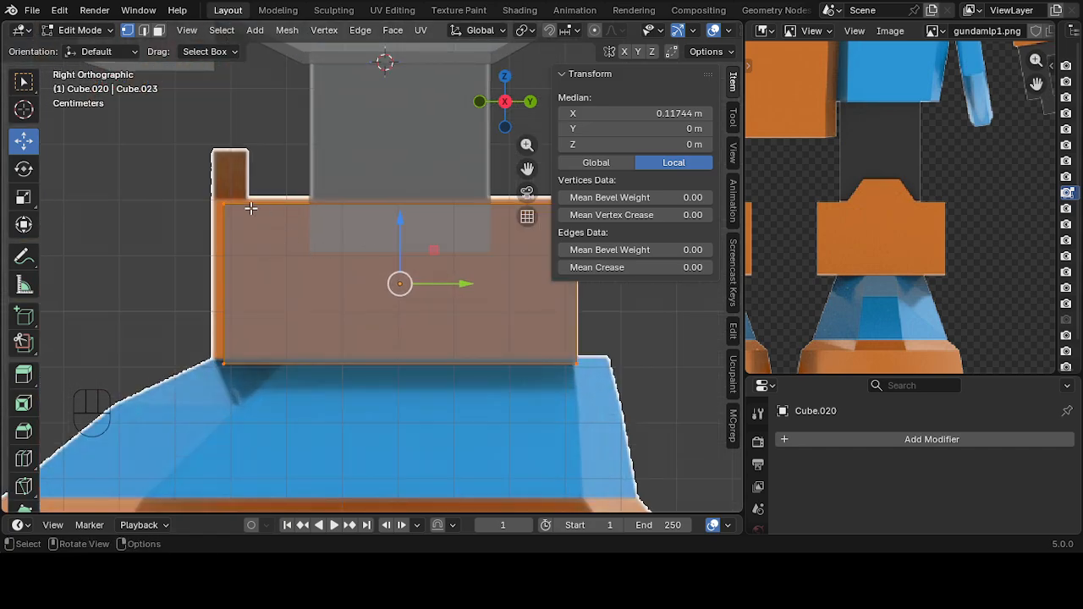
{"action": "key", "text": "ctrl+r"}
{"action": "left_click", "coordinate": [387, 203]}
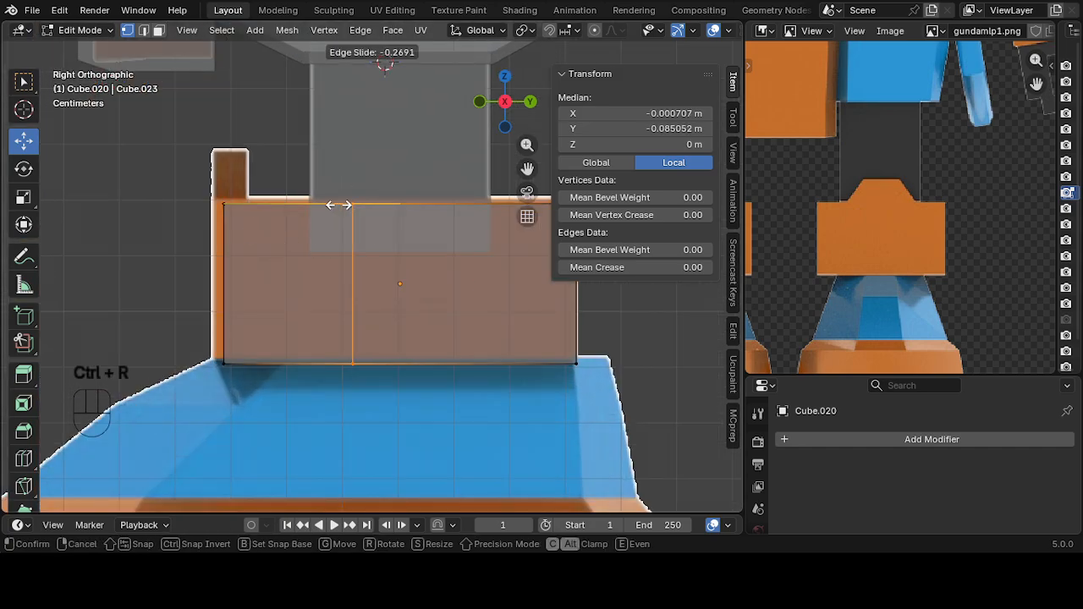
{"action": "left_click", "coordinate": [251, 207]}
- Extrude the front middle face on top of the knee block upward about 0.074 m to the reference kneecap's height
{"action": "scroll", "coordinate": [252, 208], "scroll_direction": "down", "scroll_amount": 2}
{"action": "middle_click_drag", "start_coordinate": [251, 207], "coordinate": [459, 247]}
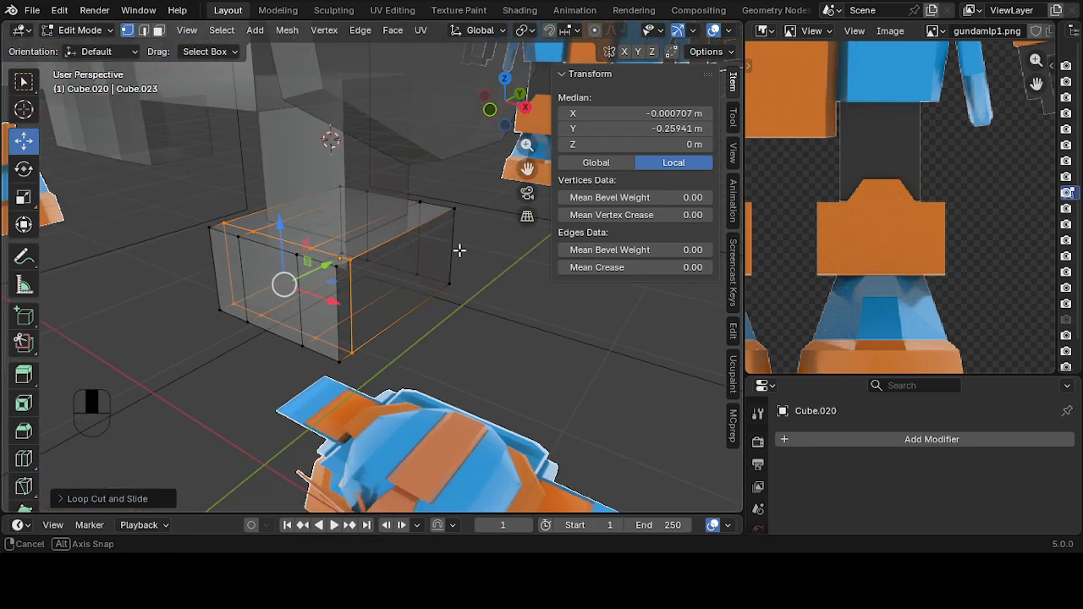
{"action": "scroll", "coordinate": [639, 37], "scroll_direction": "down", "scroll_amount": 2}
{"action": "left_click", "coordinate": [649, 32]}
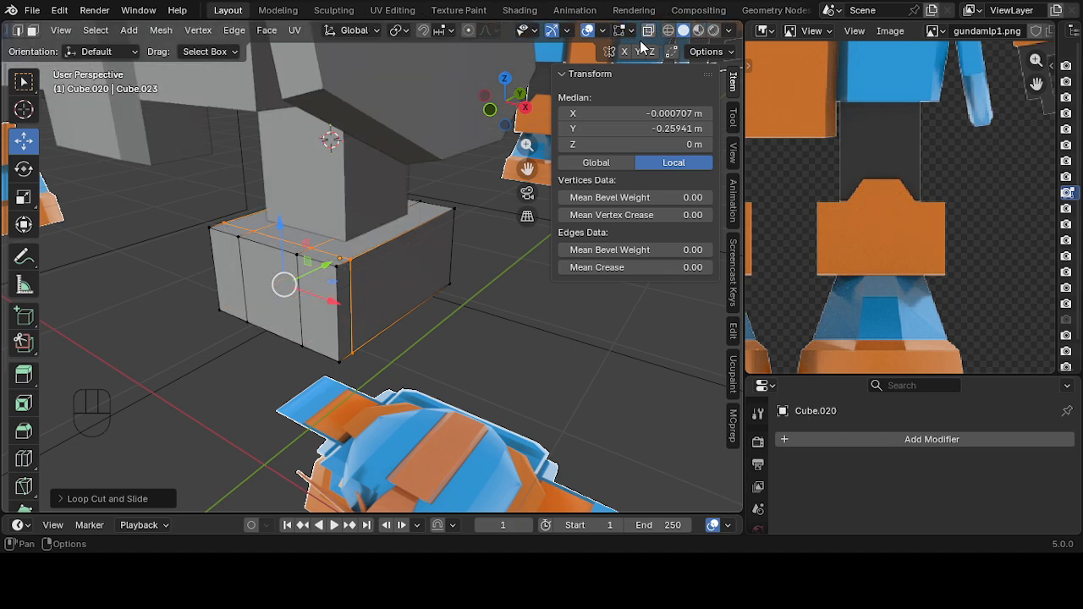
{"action": "scroll", "coordinate": [108, 35], "scroll_direction": "up", "scroll_amount": 4}
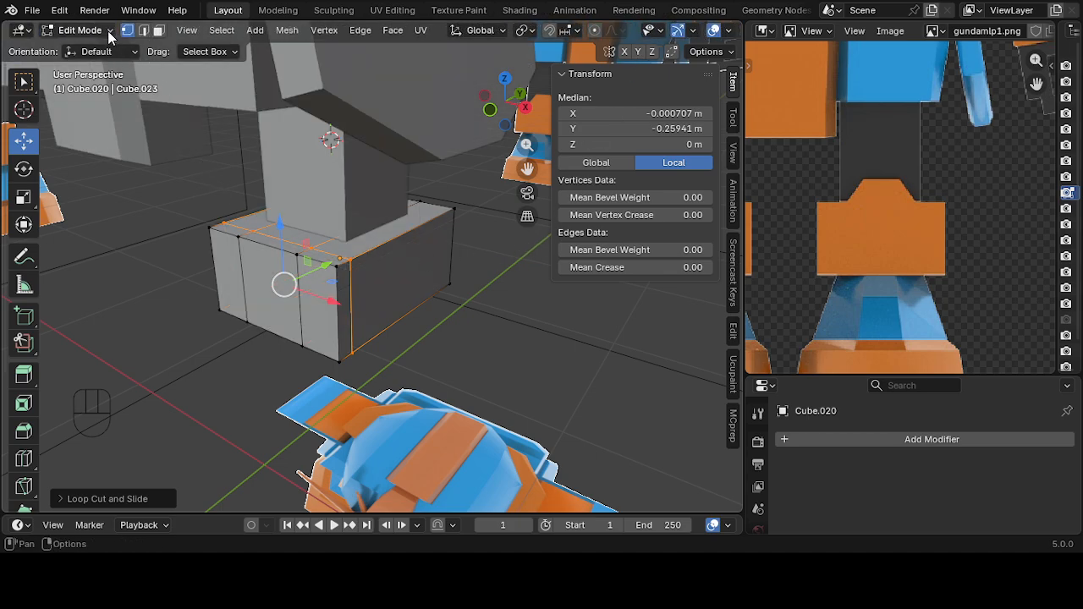
{"action": "left_click", "coordinate": [159, 36]}
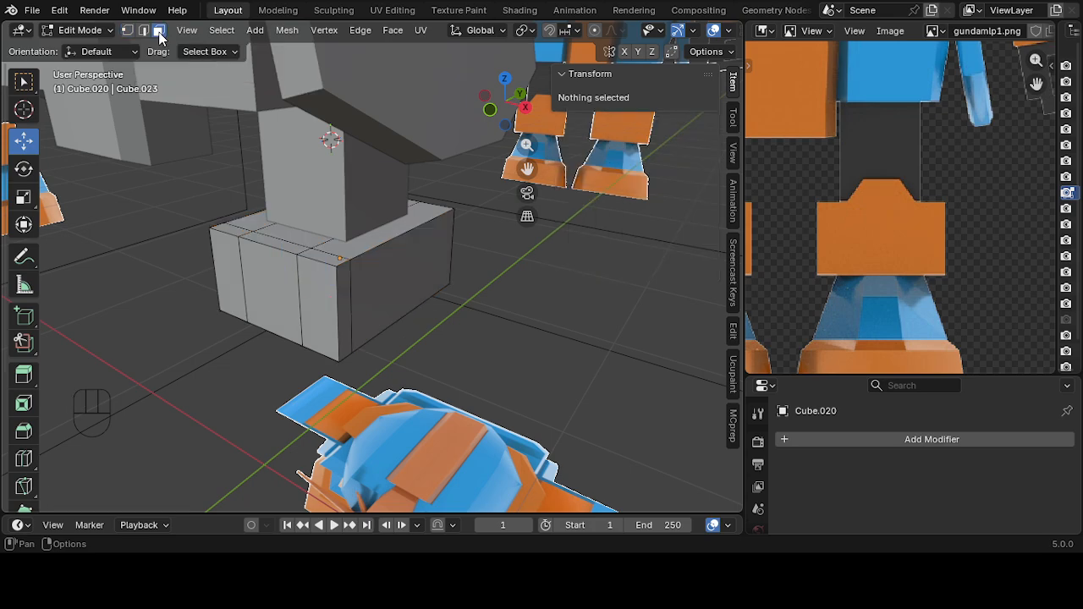
{"action": "left_click", "coordinate": [281, 242]}
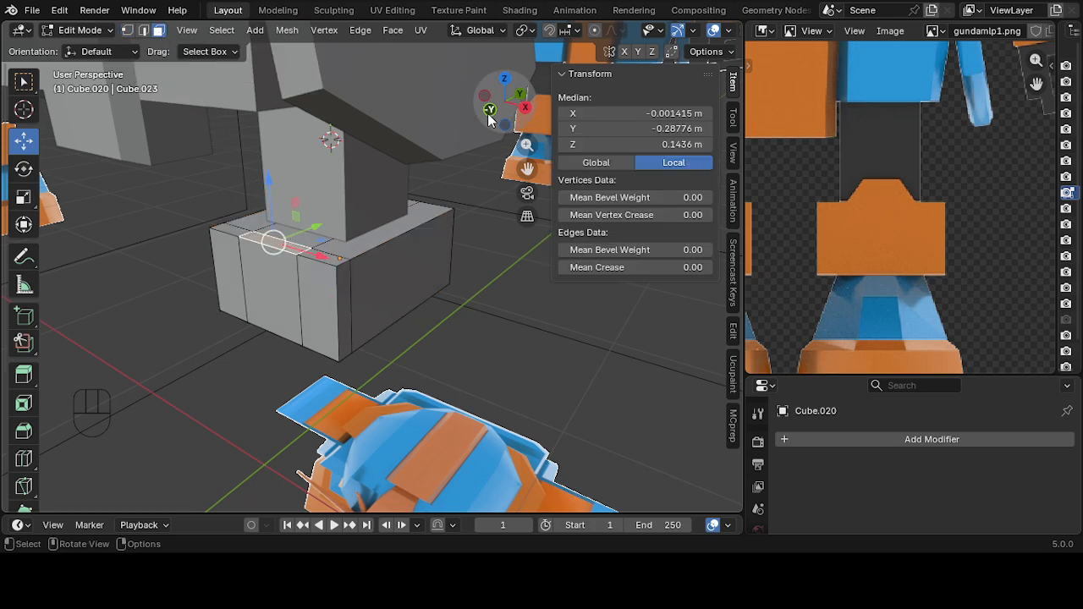
{"action": "scroll", "coordinate": [466, 174], "scroll_direction": "down", "scroll_amount": 6}
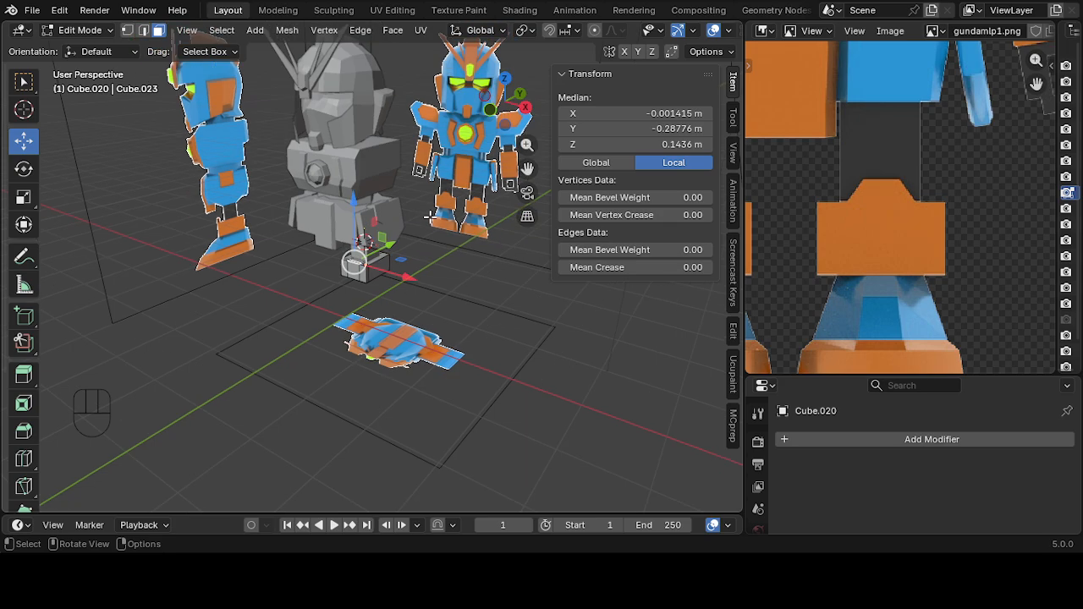
{"action": "scroll", "coordinate": [430, 217], "scroll_direction": "up", "scroll_amount": 7}
{"action": "left_click", "coordinate": [491, 110]}
{"action": "scroll", "coordinate": [453, 165], "scroll_direction": "up", "scroll_amount": 4}
{"action": "middle_click_drag", "start_coordinate": [450, 180], "coordinate": [472, 285], "text": "shift"}
{"action": "scroll", "coordinate": [652, 34], "scroll_direction": "down", "scroll_amount": 4}
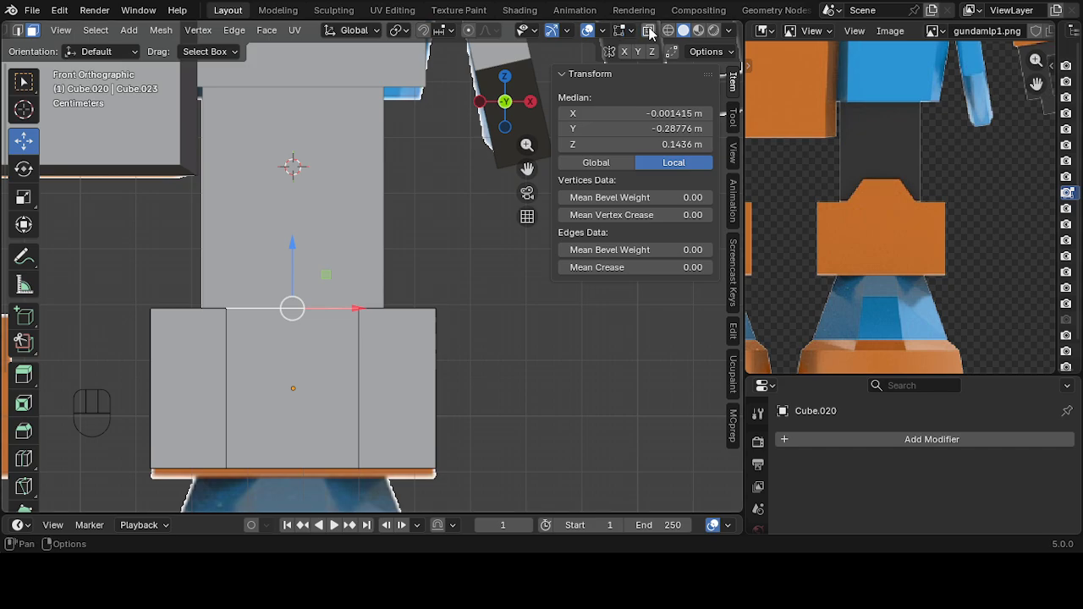
{"action": "key", "text": "alt+z"}
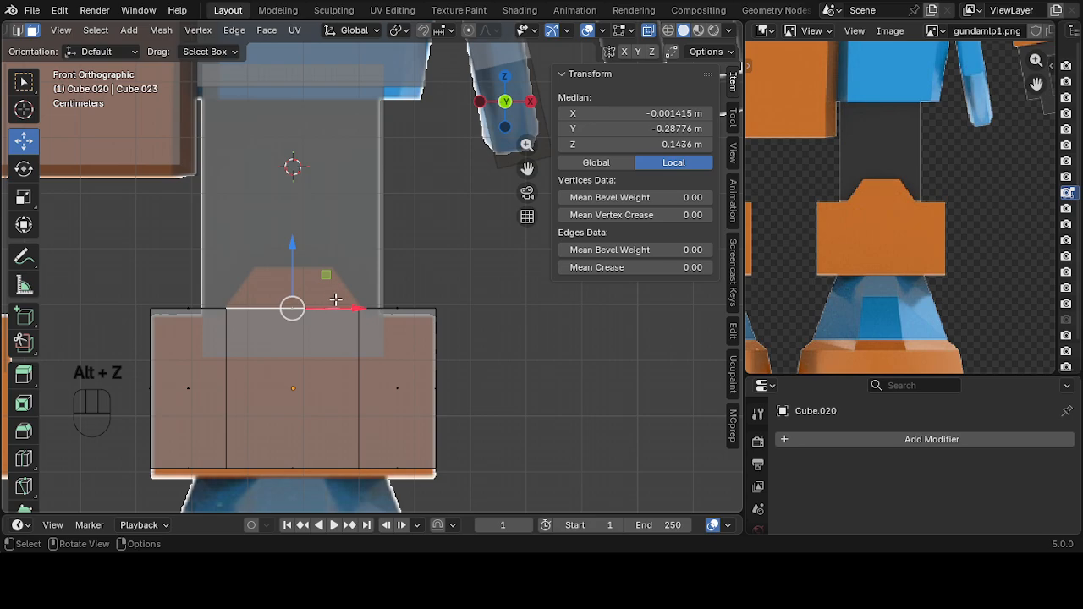
{"action": "key", "text": "e"}
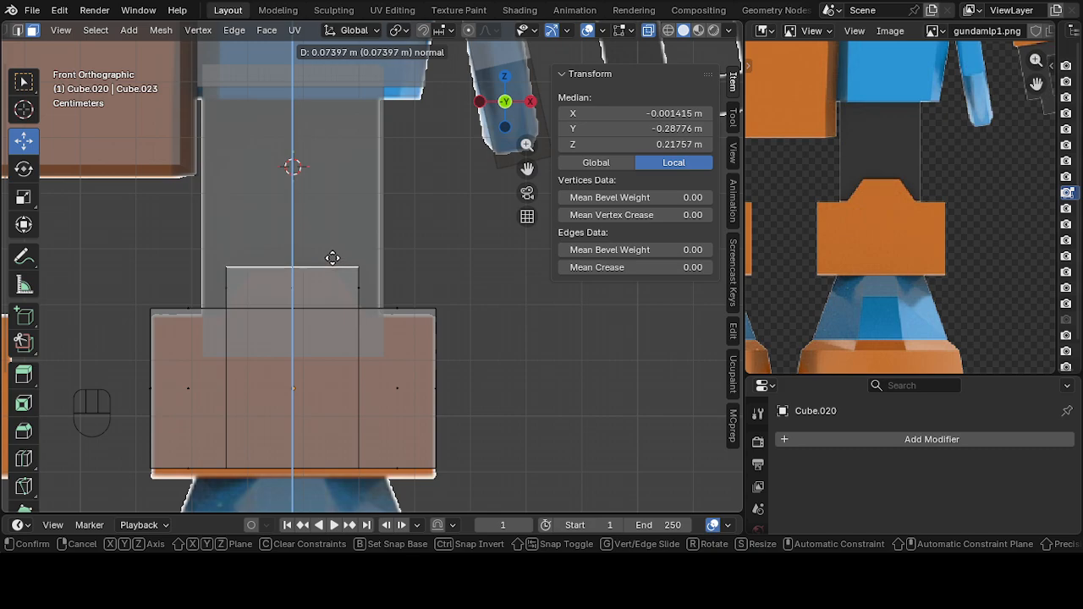
{"action": "left_click", "coordinate": [330, 259]}
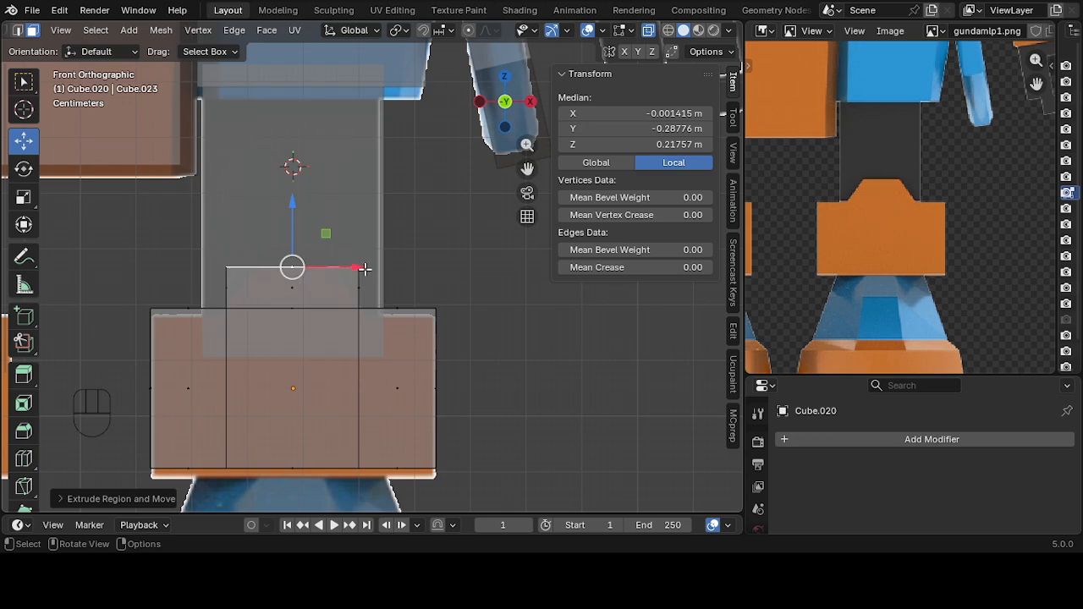
- Narrow the extruded kneecap face along X to match the tapered reference outline, and return to Object Mode
{"action": "key", "text": "s"}
{"action": "key", "text": "x"}
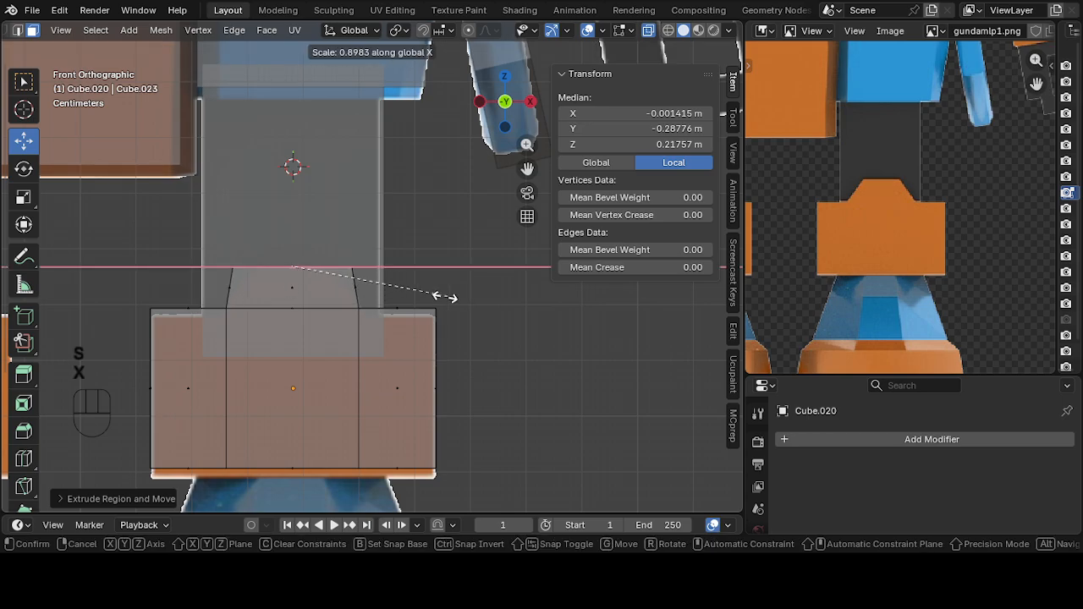
{"action": "left_click", "coordinate": [393, 302]}
{"action": "mouse_move", "coordinate": [431, 297]}
{"action": "middle_mouse_down"}
{"action": "mouse_move", "coordinate": [486, 347]}
{"action": "mouse_move", "coordinate": [392, 370]}
{"action": "mouse_move", "coordinate": [407, 309]}
{"action": "mouse_move", "coordinate": [418, 336]}
{"action": "mouse_move", "coordinate": [517, 346]}
{"action": "mouse_move", "coordinate": [442, 309]}
{"action": "middle_mouse_up"}
{"action": "left_click", "coordinate": [505, 113]}
{"action": "left_click", "coordinate": [647, 33]}
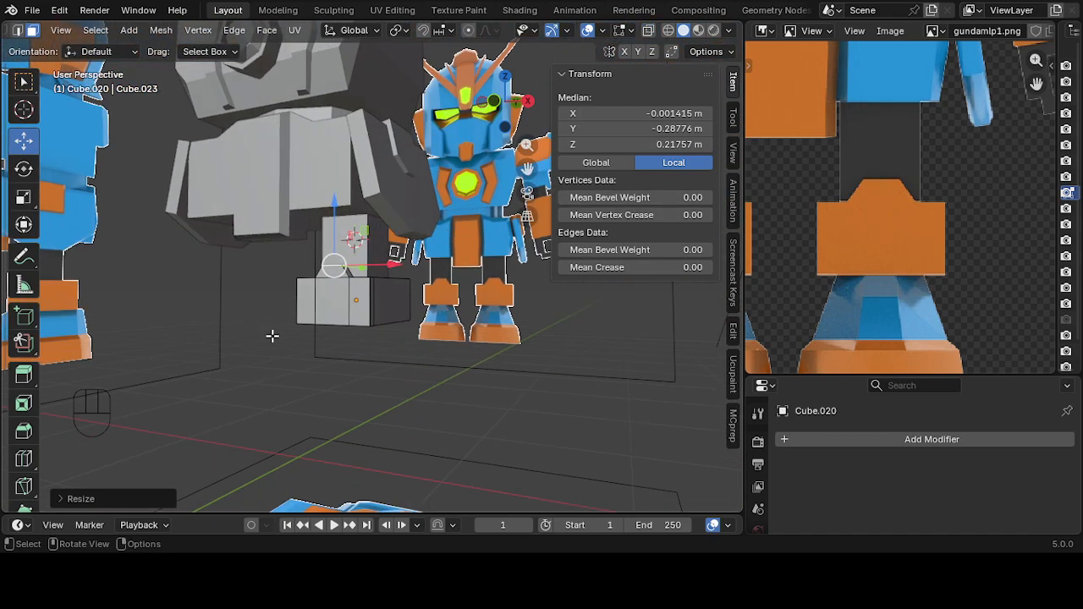
{"action": "scroll", "coordinate": [95, 34], "scroll_direction": "up", "scroll_amount": 4}
{"action": "left_click", "coordinate": [104, 33]}
{"action": "left_click", "coordinate": [103, 48]}
- Duplicate the thigh cube and move the copy straight down to the foot, at about Z 0.523 m
{"action": "middle_click_drag", "start_coordinate": [471, 414], "coordinate": [494, 139]}
{"action": "left_click", "coordinate": [497, 105]}
{"action": "scroll", "coordinate": [436, 393], "scroll_direction": "up", "scroll_amount": 4}
{"action": "middle_click_drag", "start_coordinate": [445, 390], "coordinate": [443, 284], "text": "shift"}
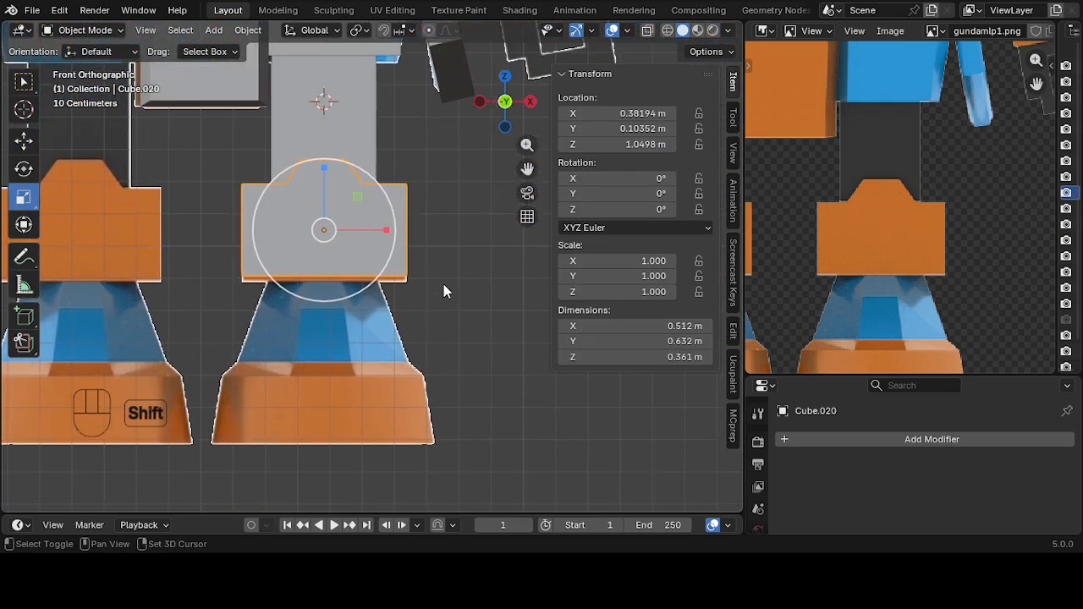
{"action": "scroll", "coordinate": [443, 284], "scroll_direction": "down", "scroll_amount": 3}
{"action": "scroll", "coordinate": [395, 376], "scroll_direction": "up", "scroll_amount": 2}
{"action": "scroll", "coordinate": [394, 376], "scroll_direction": "down", "scroll_amount": 2}
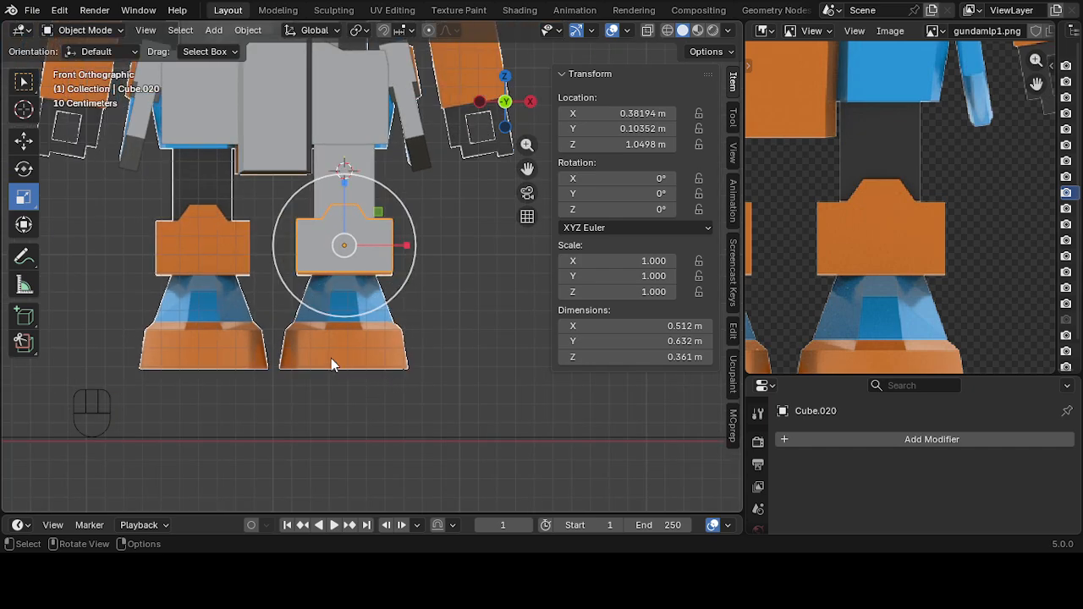
{"action": "left_click", "coordinate": [439, 307]}
{"action": "left_click", "coordinate": [358, 198]}
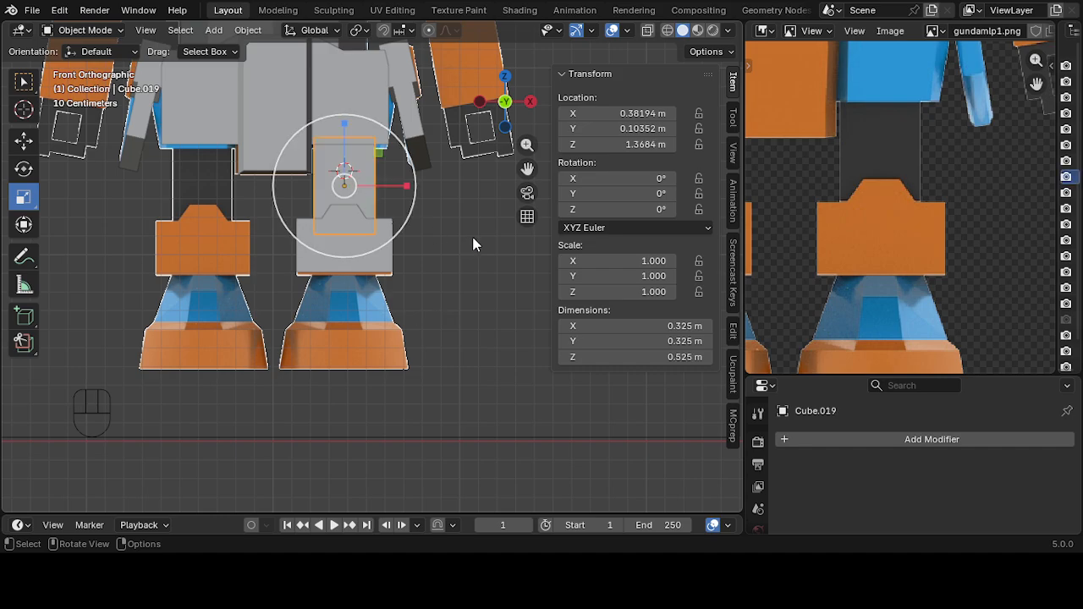
{"action": "middle_click_drag", "start_coordinate": [468, 235], "coordinate": [462, 343], "text": "shift"}
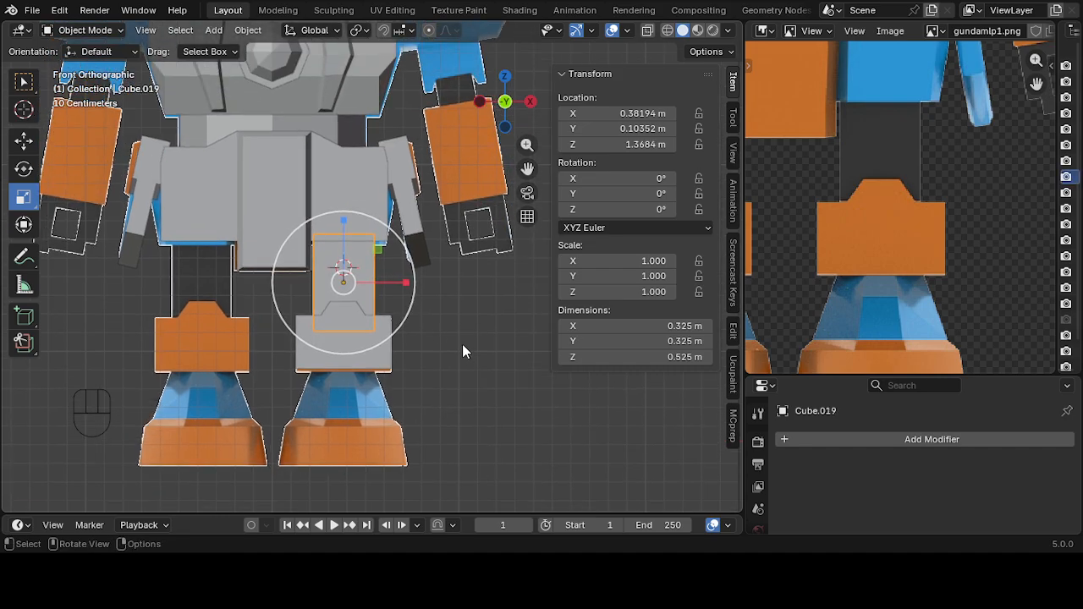
{"action": "left_click", "coordinate": [368, 355]}
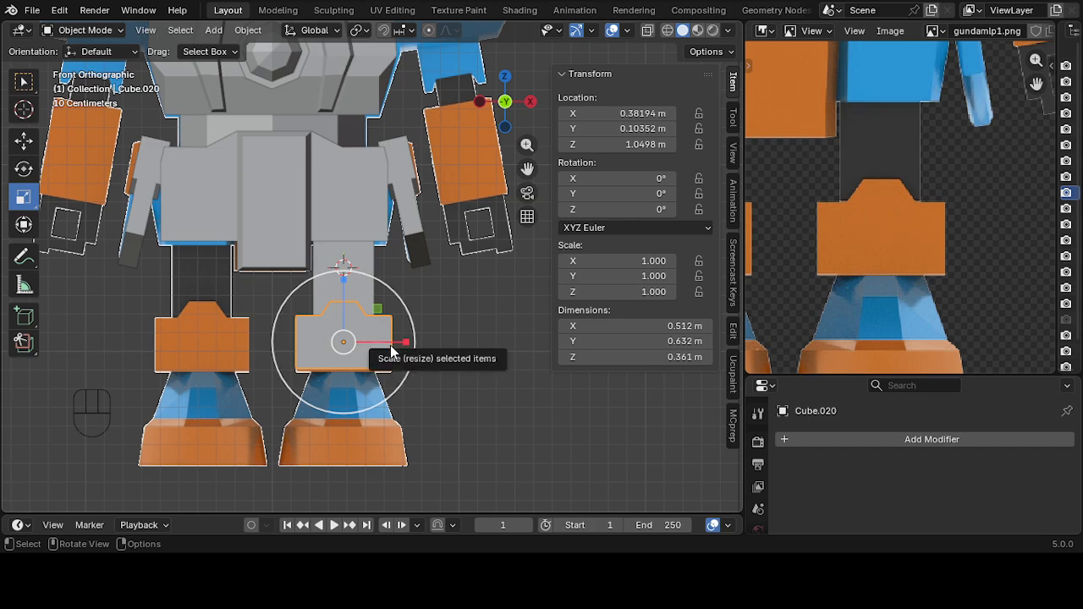
{"action": "left_click", "coordinate": [363, 264]}
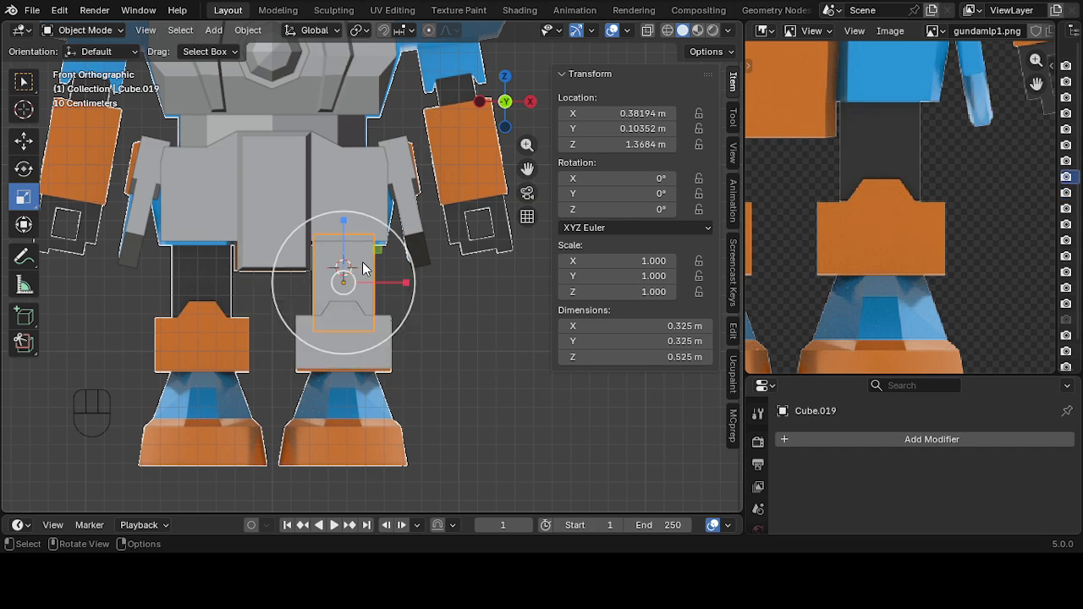
{"action": "left_click", "coordinate": [248, 30]}
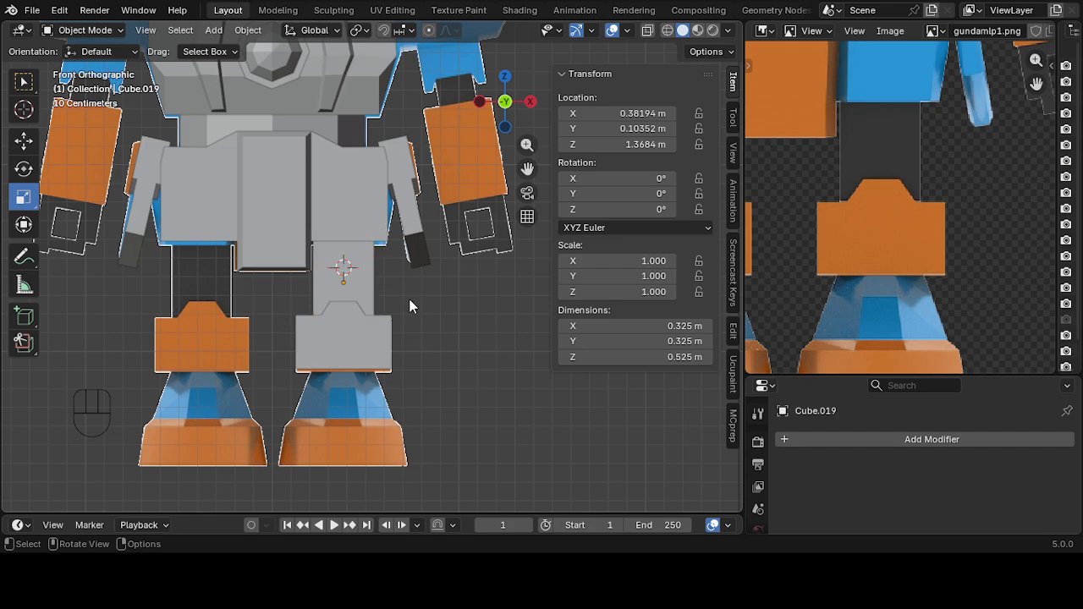
{"action": "key", "text": "shift+d"}
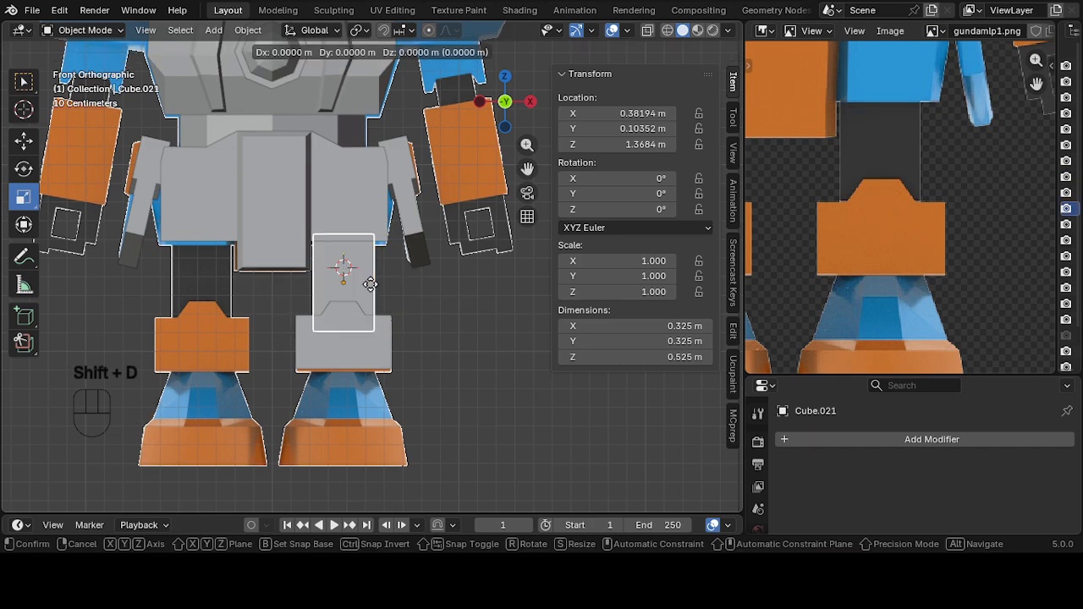
{"action": "right_click", "coordinate": [404, 315]}
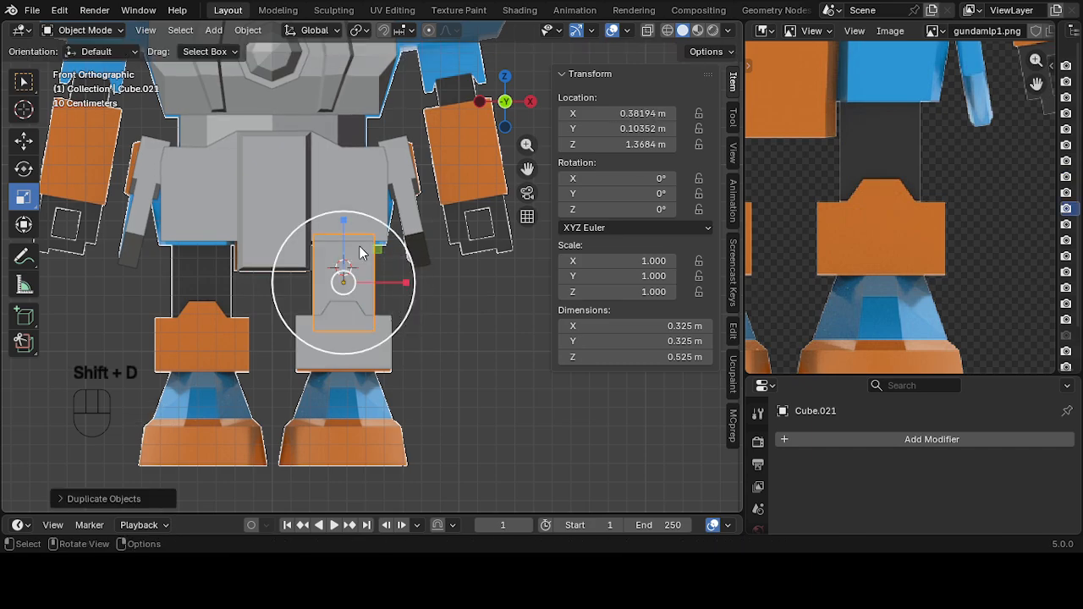
{"action": "left_click", "coordinate": [23, 139]}
{"action": "left_click_drag", "start_coordinate": [344, 225], "coordinate": [344, 382]}
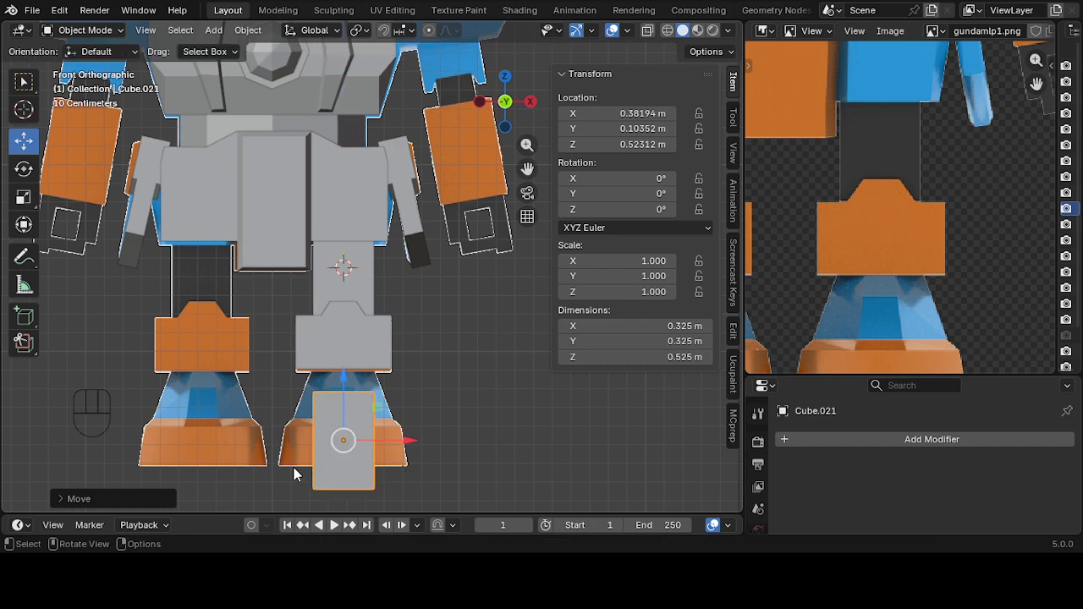
- Scale the foot block to about 0.693 m wide and 0.227 m high, and set it at about Z 0.506 m
{"action": "left_click", "coordinate": [24, 199]}
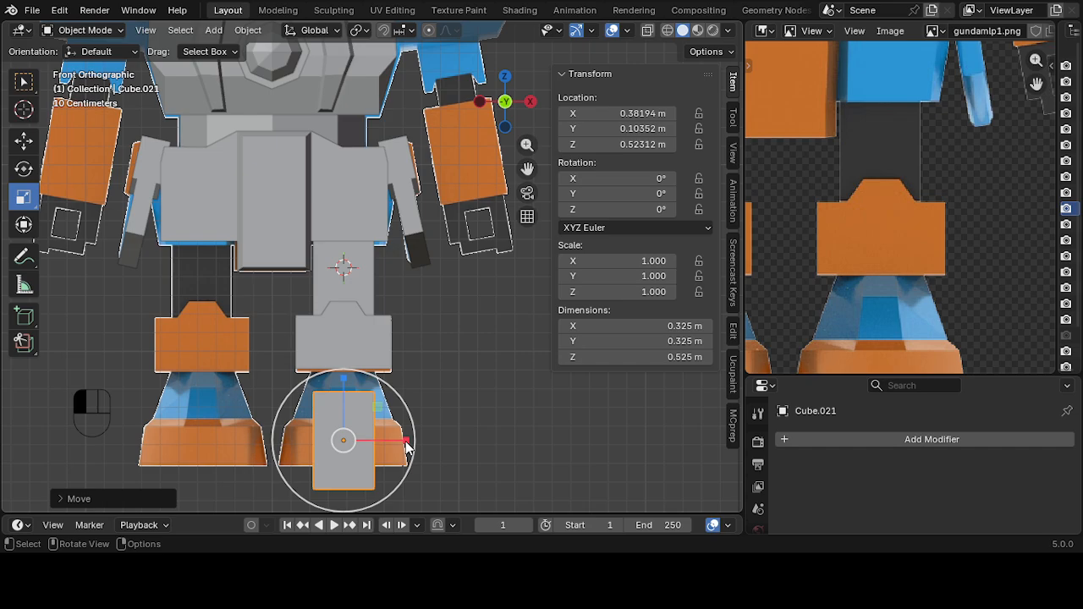
{"action": "left_click_drag", "start_coordinate": [406, 446], "coordinate": [478, 447]}
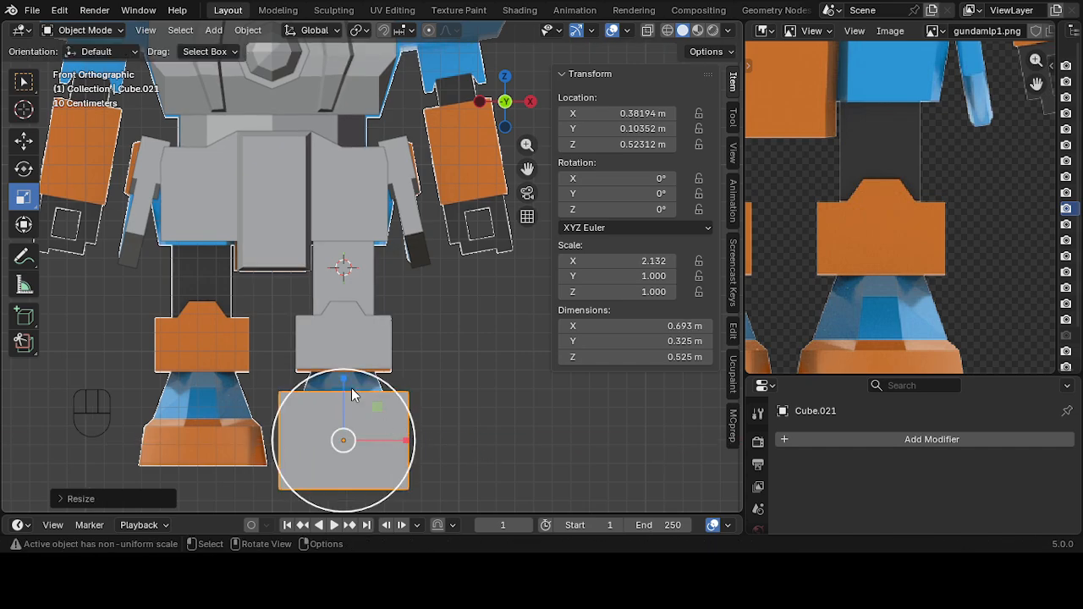
{"action": "left_click_drag", "start_coordinate": [352, 388], "coordinate": [352, 418]}
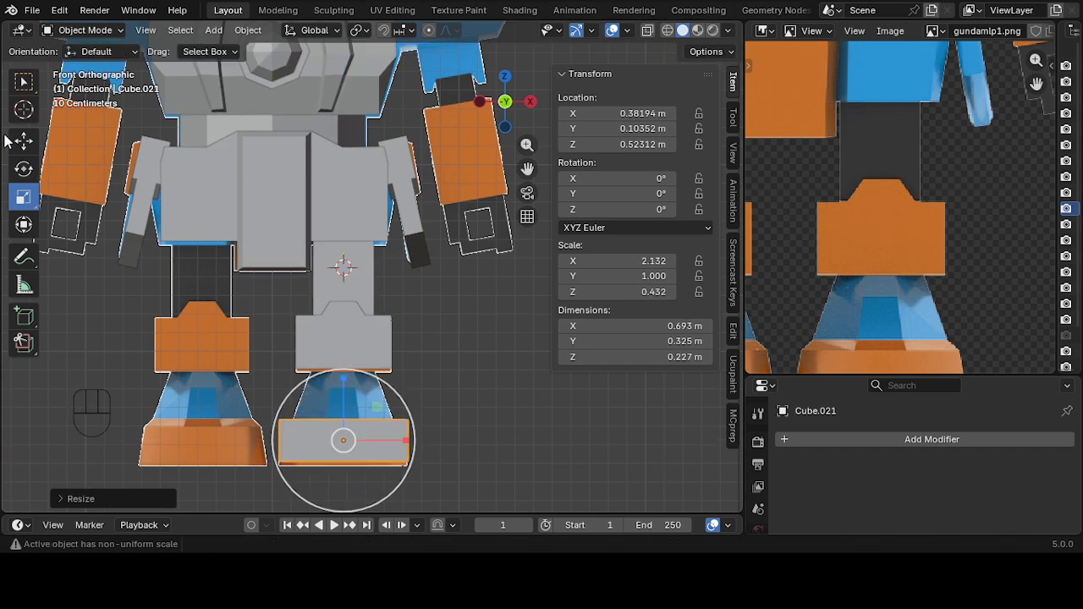
{"action": "left_click", "coordinate": [8, 139]}
{"action": "left_click_drag", "start_coordinate": [363, 377], "coordinate": [346, 385]}
{"action": "left_click", "coordinate": [530, 102]}
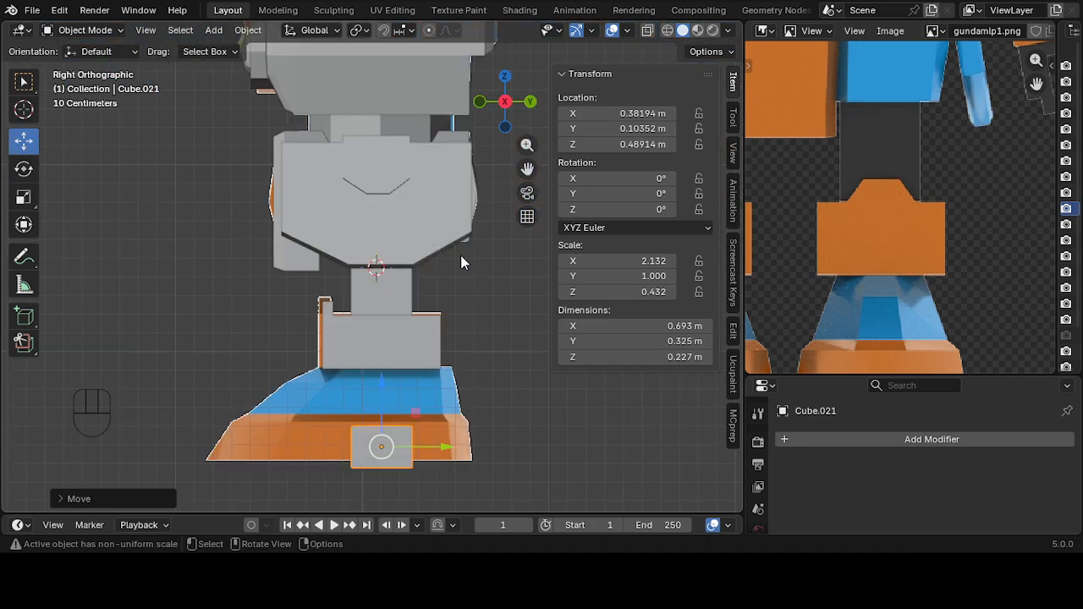
{"action": "left_click_drag", "start_coordinate": [383, 390], "coordinate": [383, 388]}
- Lengthen the foot block along Y to about 1.25 m and shift it forward to about Y -0.066 m, matching the side view
{"action": "left_click", "coordinate": [23, 197]}
{"action": "left_click_drag", "start_coordinate": [444, 445], "coordinate": [583, 451]}
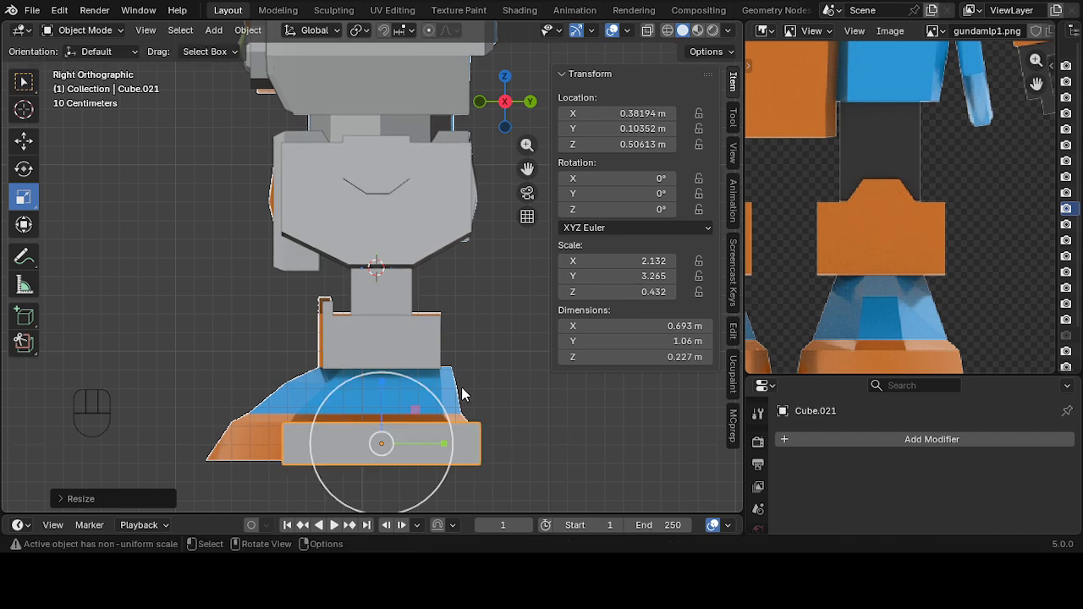
{"action": "left_click", "coordinate": [24, 140]}
{"action": "mouse_move", "coordinate": [442, 444]}
{"action": "left_mouse_down"}
{"action": "mouse_move", "coordinate": [410, 446]}
{"action": "mouse_move", "coordinate": [423, 444]}
{"action": "left_mouse_up"}
{"action": "left_click", "coordinate": [24, 196]}
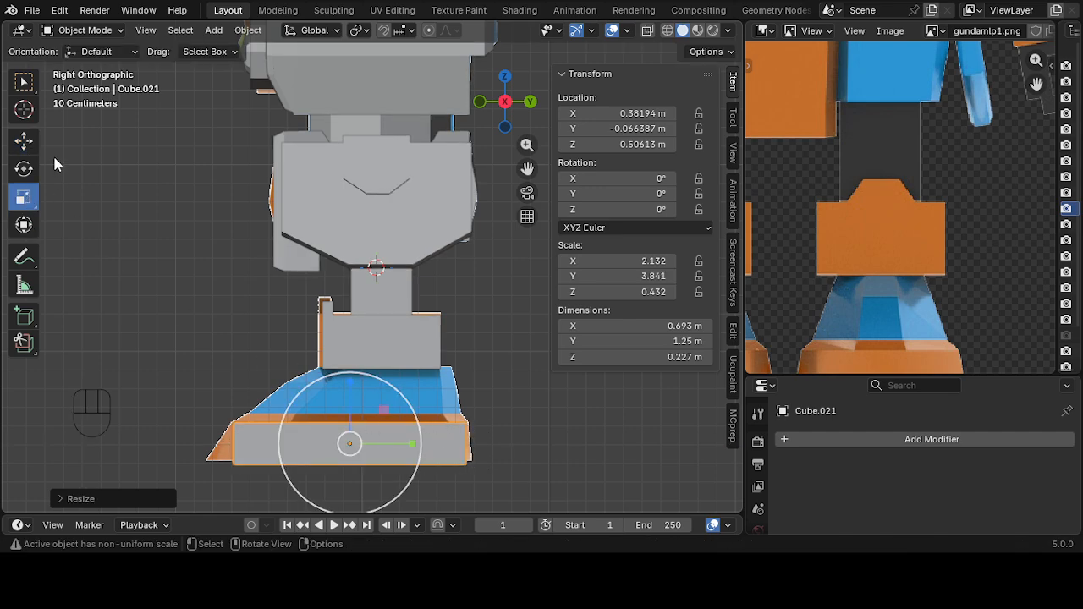
- Apply the scale of the foot block
{"action": "left_click", "coordinate": [479, 102]}
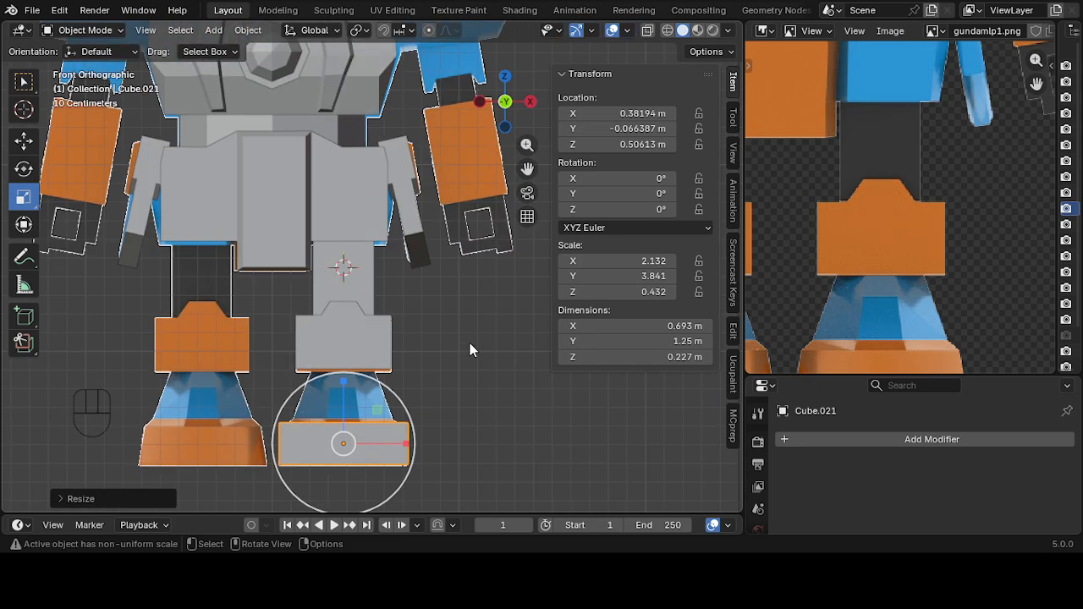
{"action": "scroll", "coordinate": [415, 381], "scroll_direction": "down", "scroll_amount": 1}
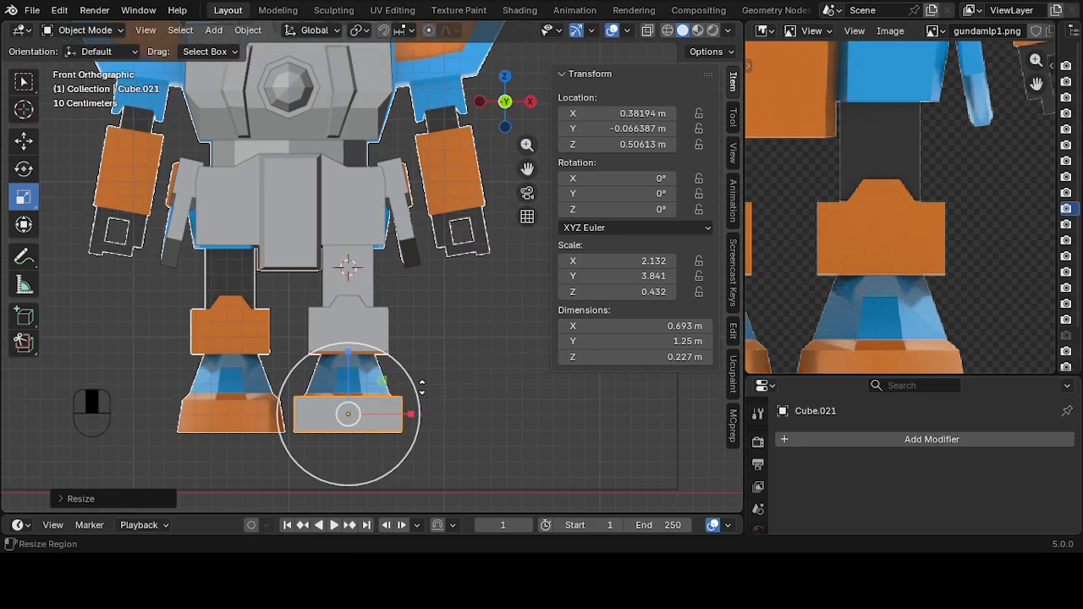
{"action": "middle_click_drag", "start_coordinate": [474, 369], "coordinate": [499, 342]}
{"action": "left_click", "coordinate": [507, 103]}
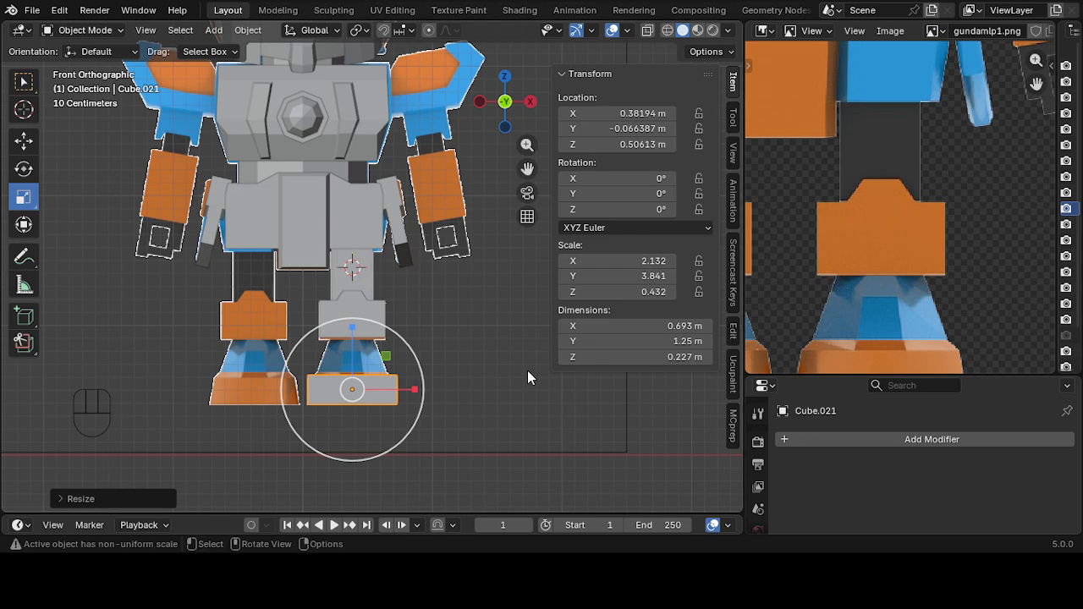
{"action": "scroll", "coordinate": [520, 369], "scroll_direction": "up", "scroll_amount": 2}
{"action": "scroll", "coordinate": [514, 366], "scroll_direction": "down", "scroll_amount": 1}
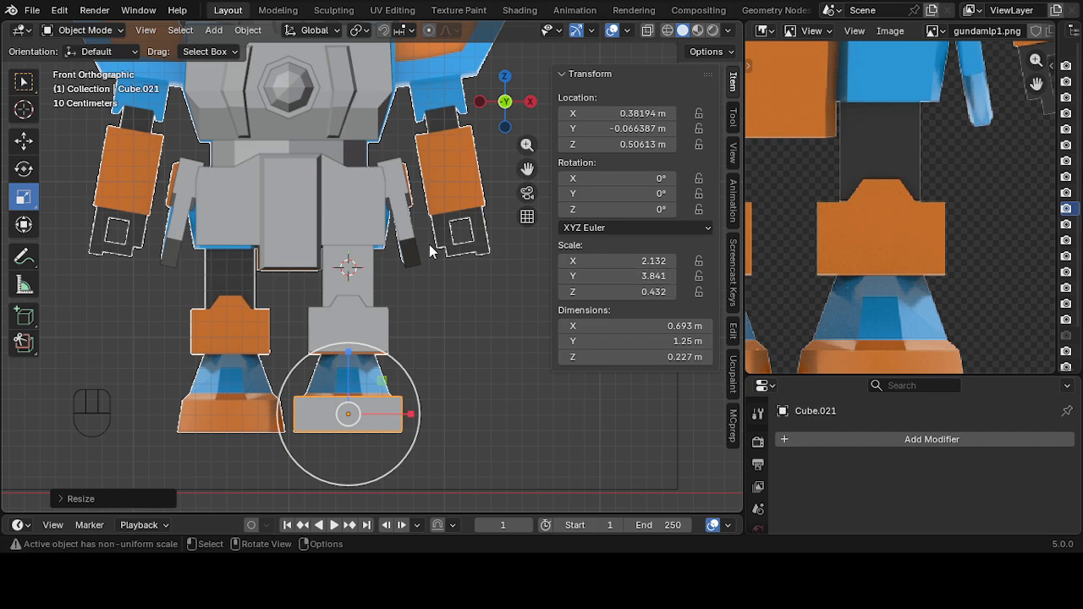
{"action": "middle_click_drag", "start_coordinate": [475, 360], "coordinate": [450, 363]}
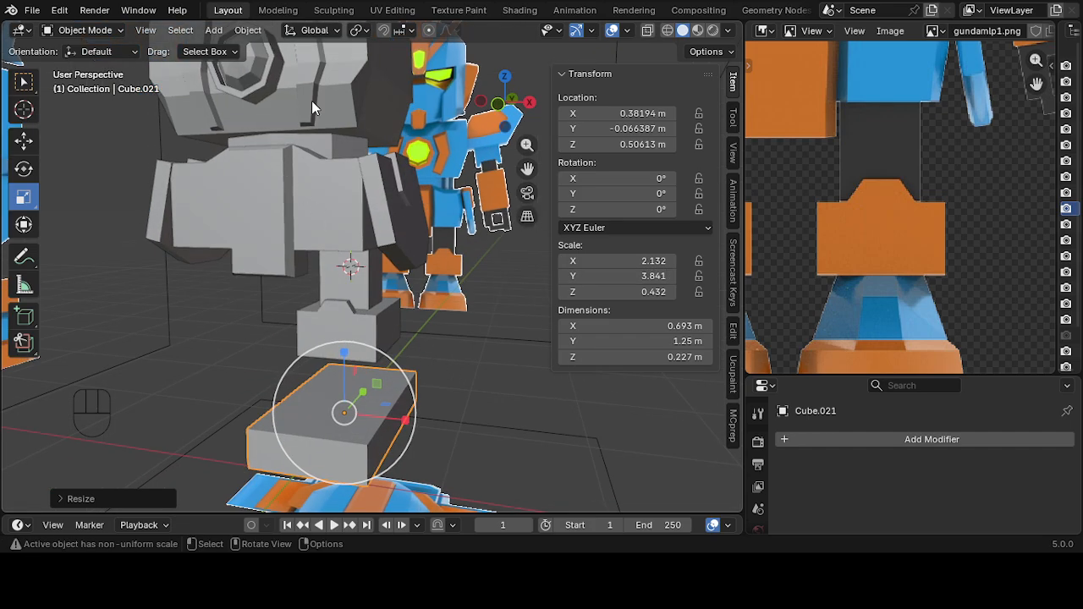
{"action": "left_click", "coordinate": [248, 31]}
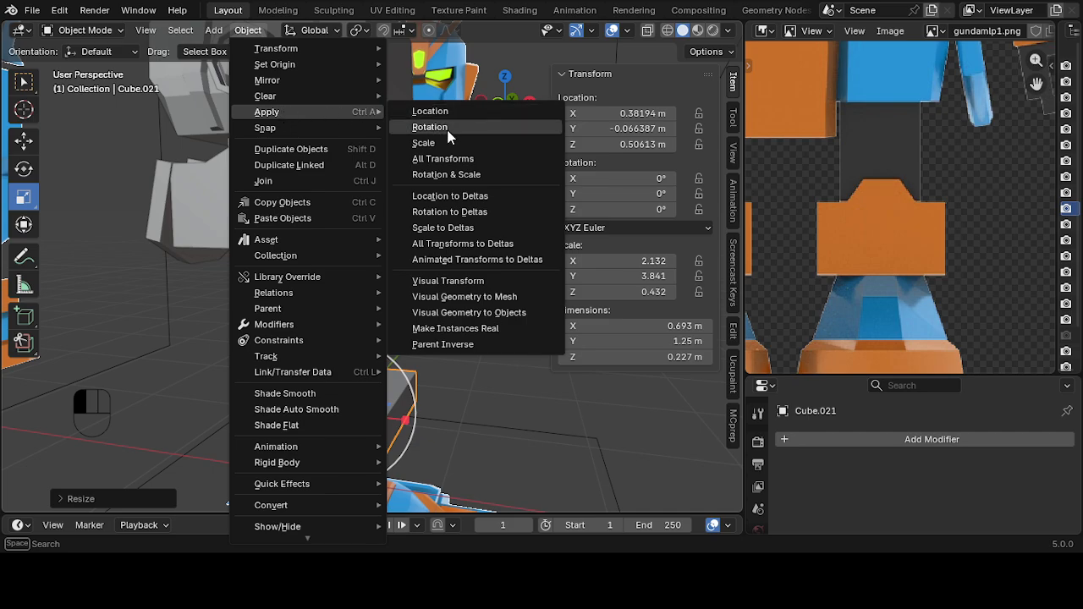
{"action": "left_click", "coordinate": [423, 143]}
- Save the 3DFun4-7.blend file with the leg framed in the front view
{"action": "left_click", "coordinate": [498, 105]}
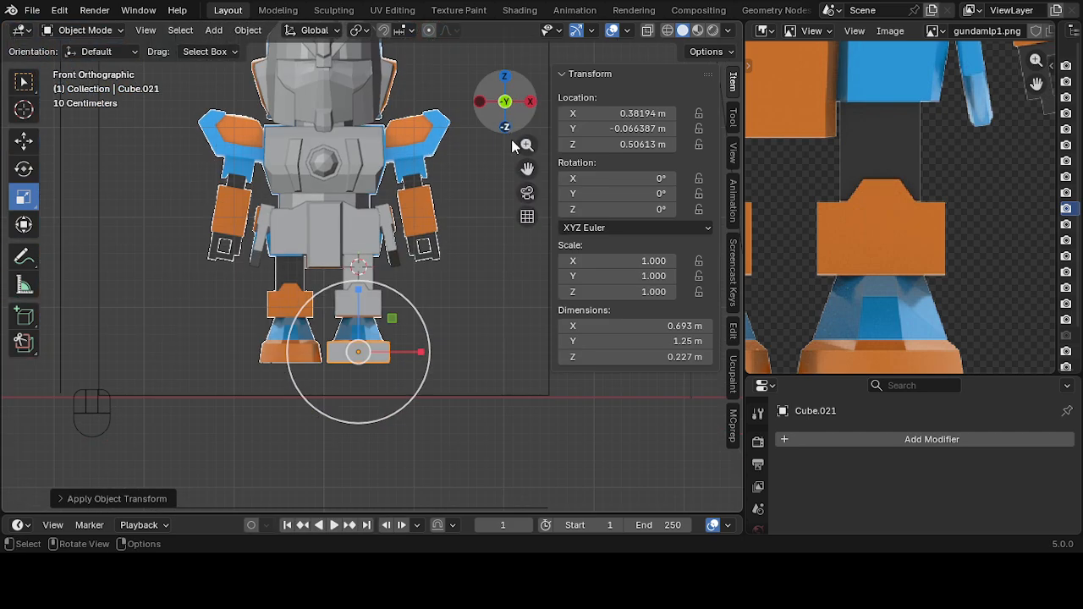
{"action": "middle_click_drag", "start_coordinate": [497, 316], "coordinate": [451, 330]}
{"action": "scroll", "coordinate": [450, 329], "scroll_direction": "up", "scroll_amount": 1}
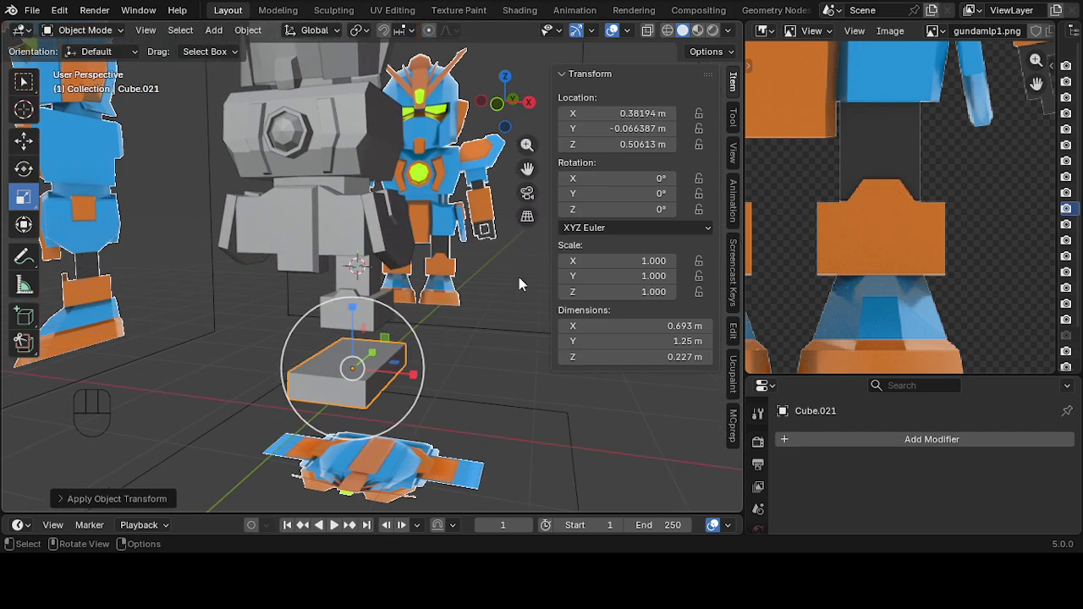
{"action": "left_click", "coordinate": [497, 103]}
{"action": "scroll", "coordinate": [414, 276], "scroll_direction": "up", "scroll_amount": 2}
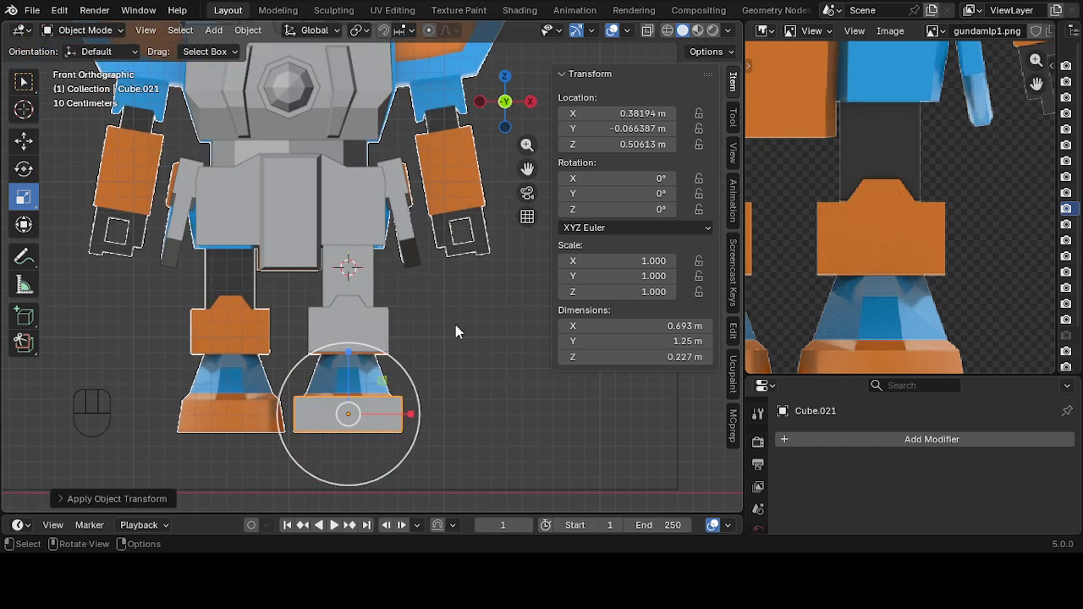
{"action": "scroll", "coordinate": [455, 331], "scroll_direction": "down", "scroll_amount": 2}
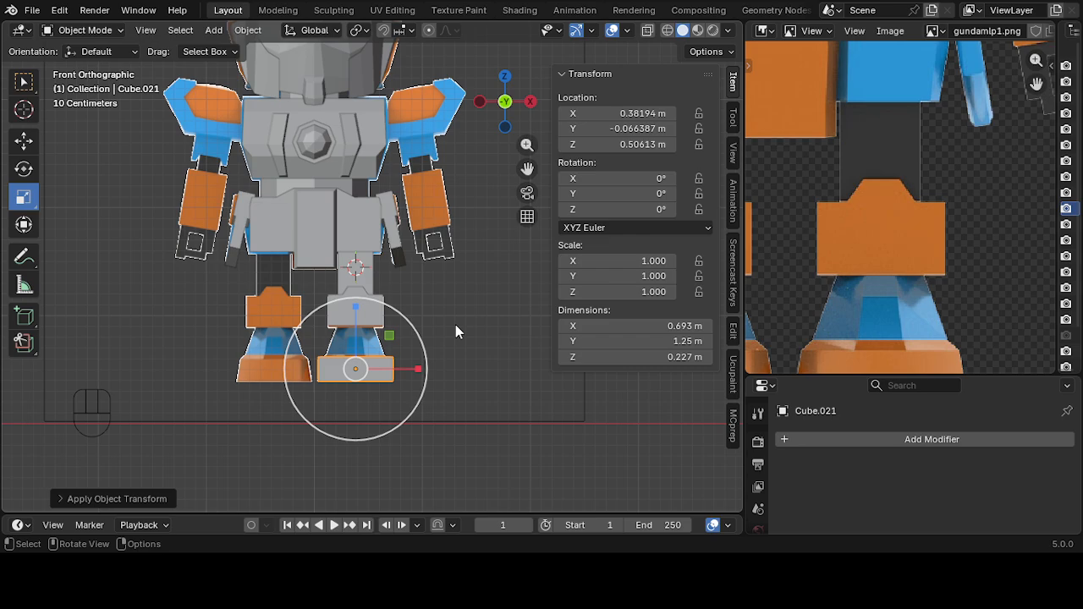
{"action": "left_click", "coordinate": [32, 11]}
{"action": "left_click", "coordinate": [84, 112]}
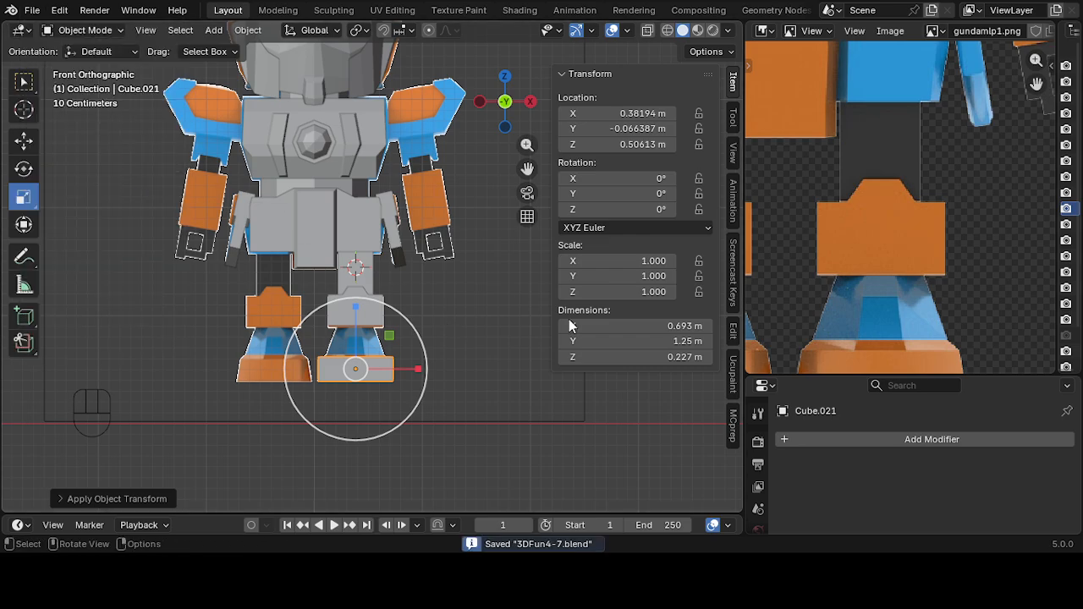